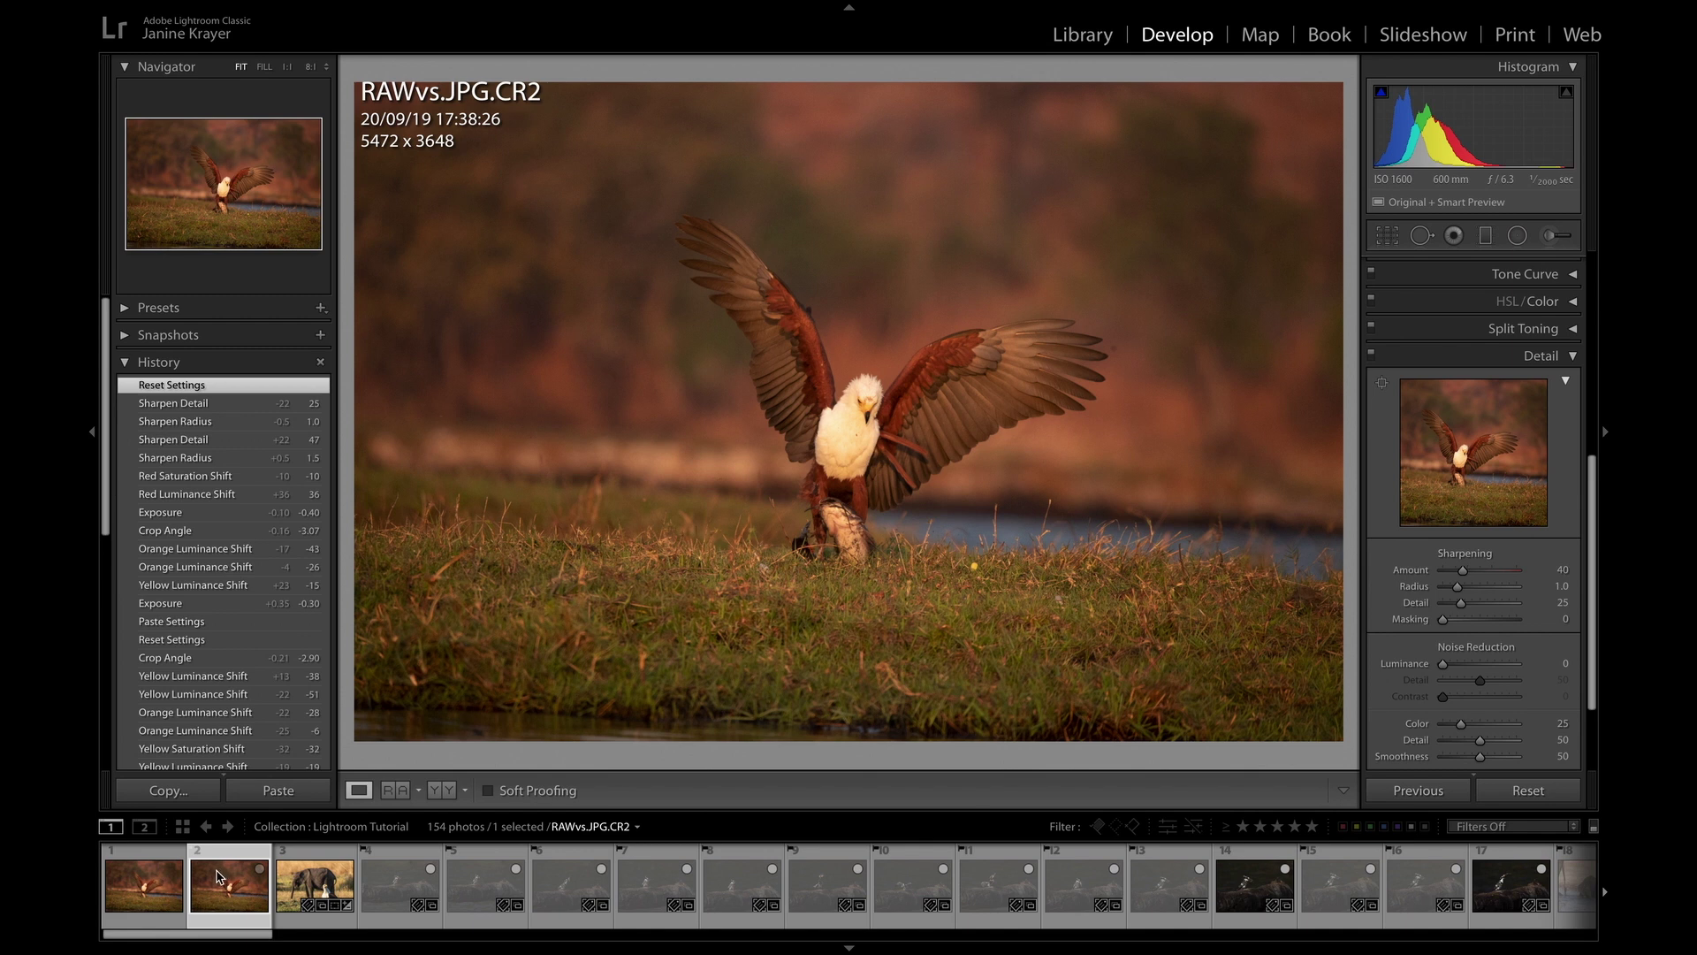
Compare the unedited JPG and CR2 versions of the eagle photo, and view the CR2 full screen.
mouse_move(88, 953)
left_click(162, 905)
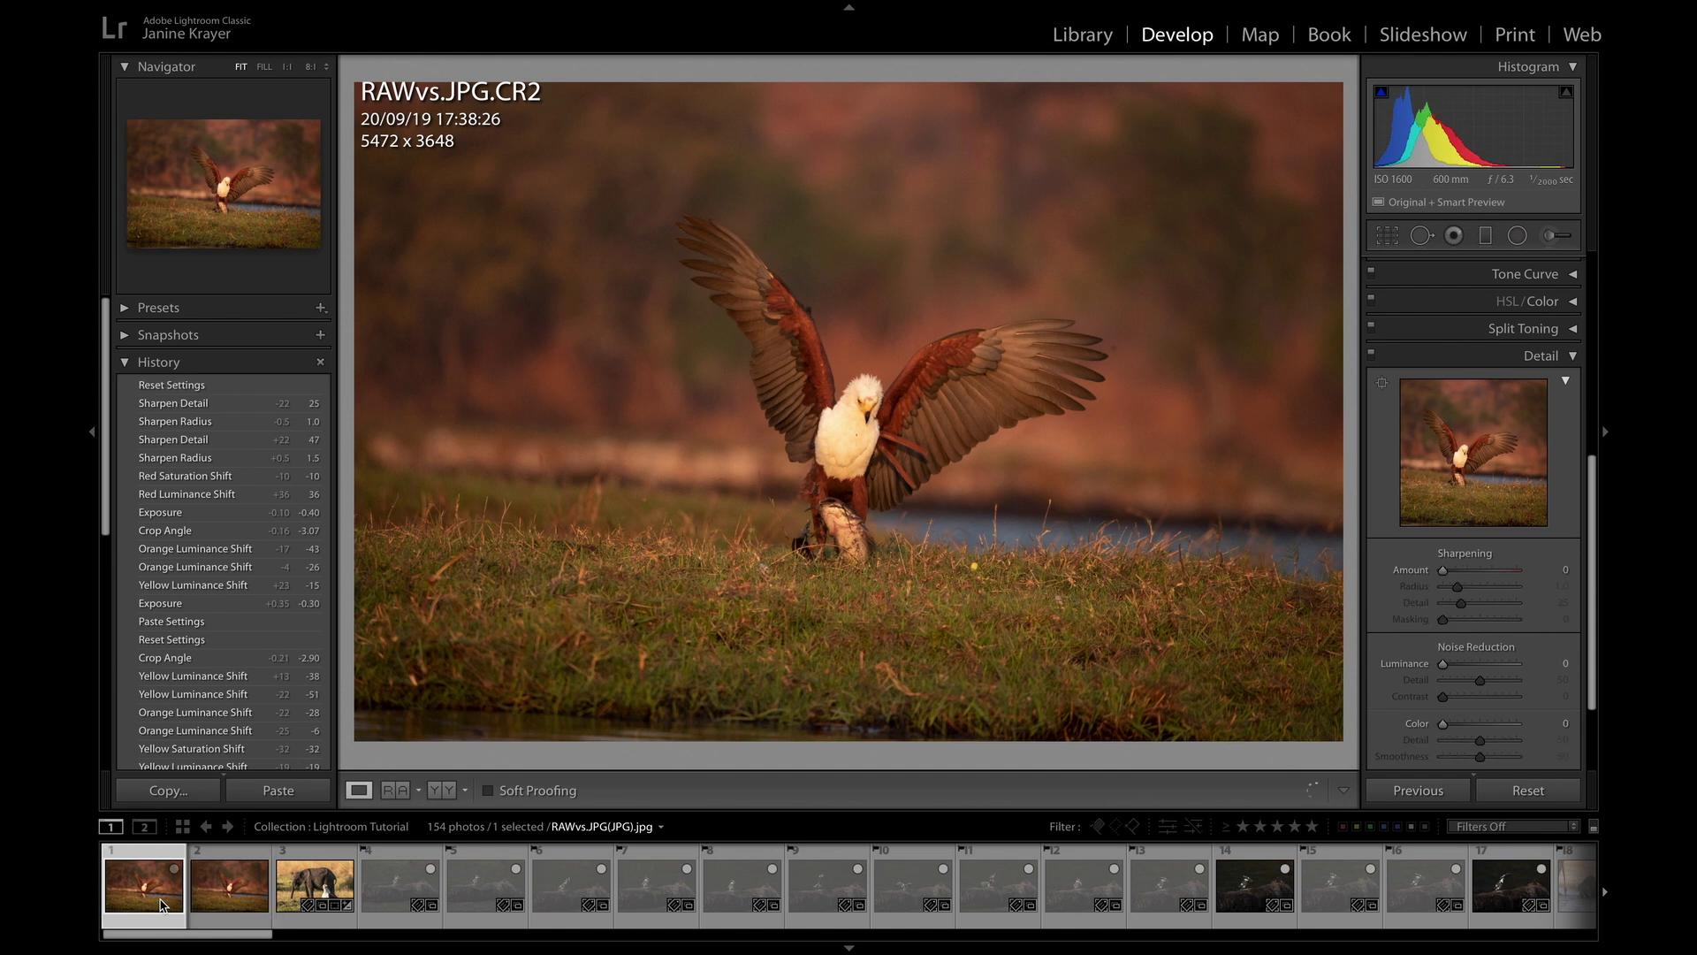
left_click(213, 902)
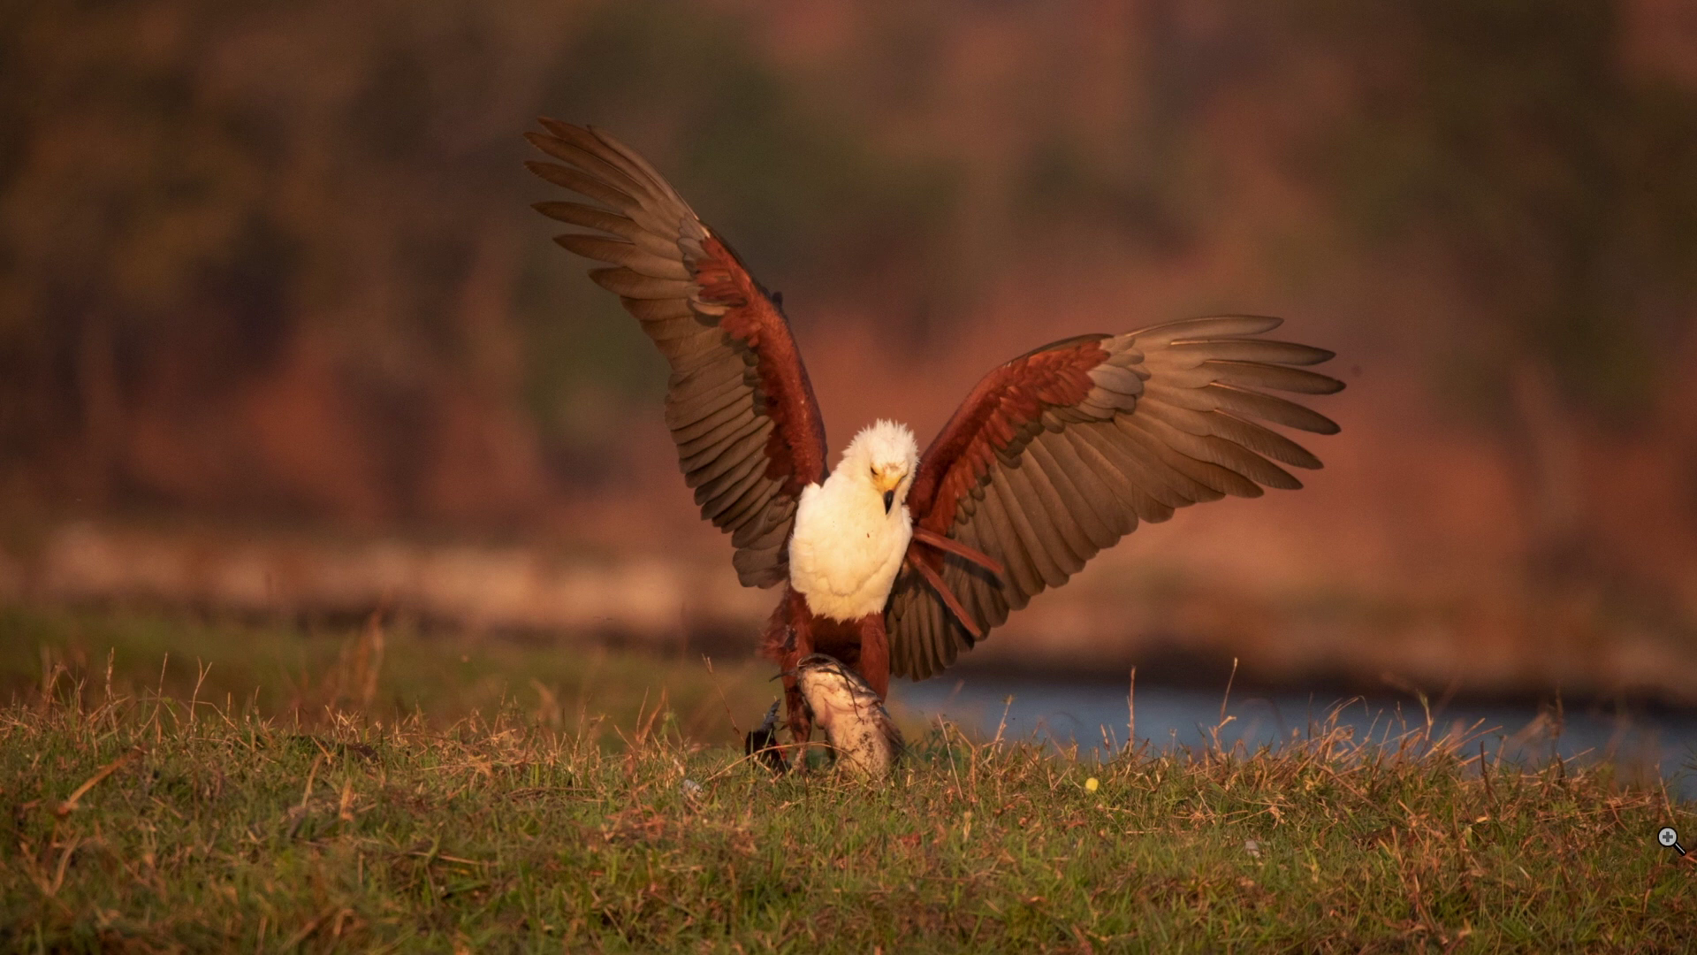
key("f")
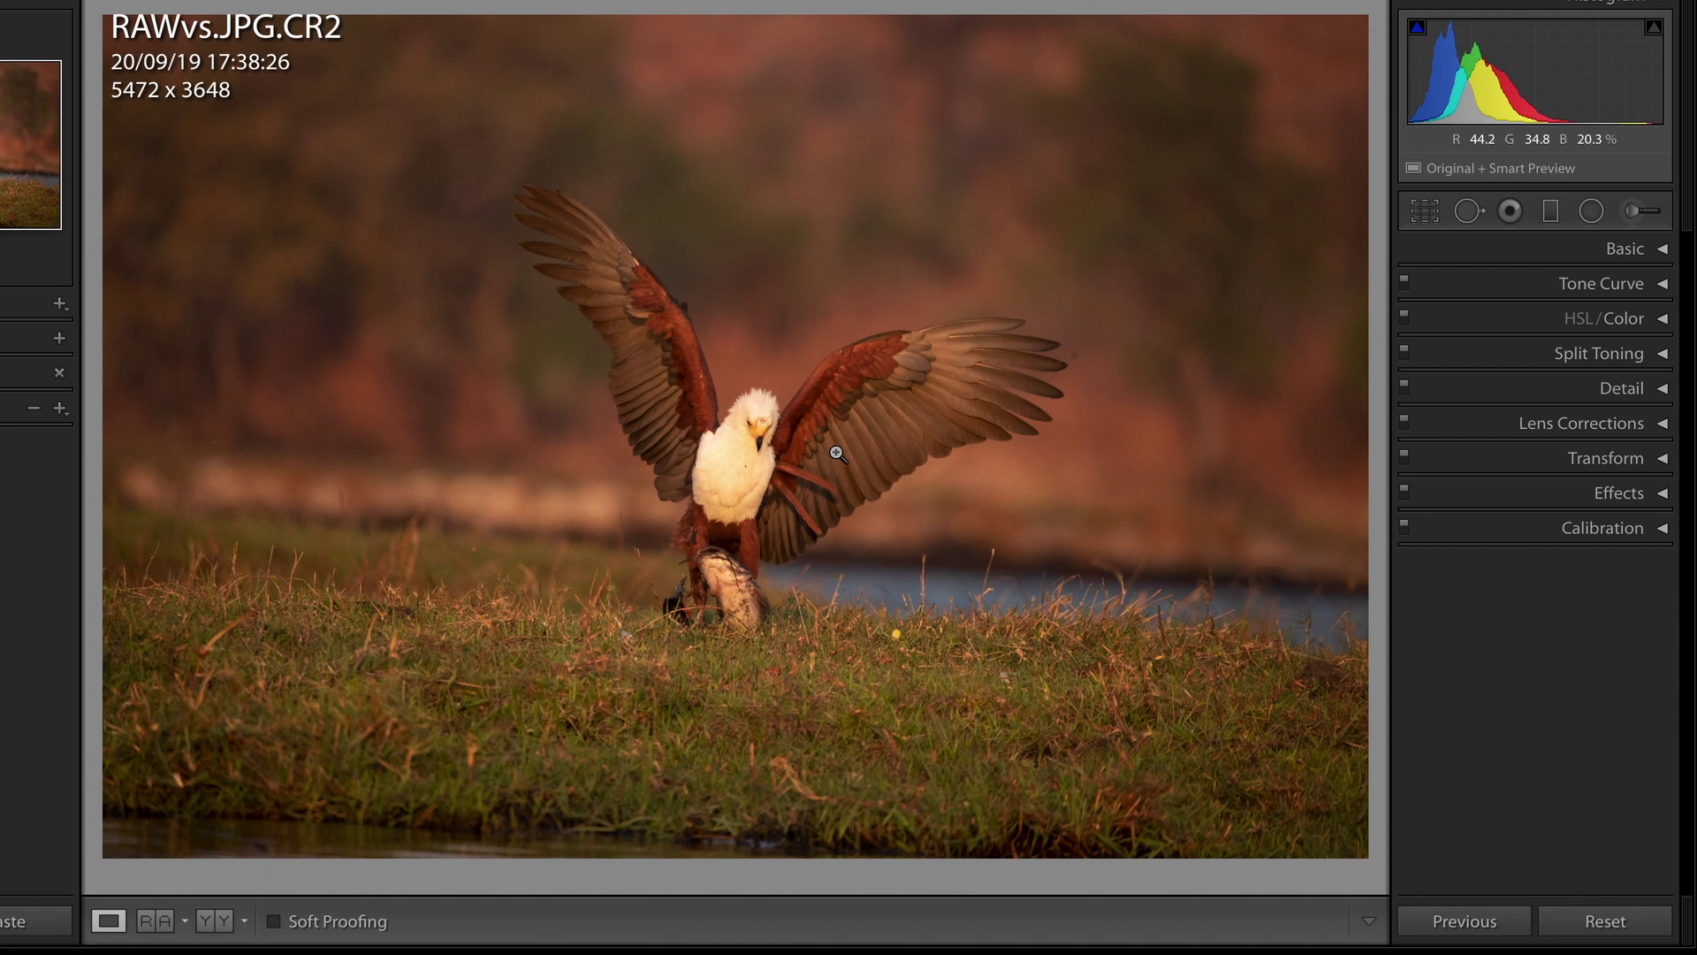
Crop the CR2 photo to 4735 x 3157, rotate it to −3.67 and reposition the eagle left of centre.
left_click(1434, 213)
left_click_drag(1361, 13, 1296, 78)
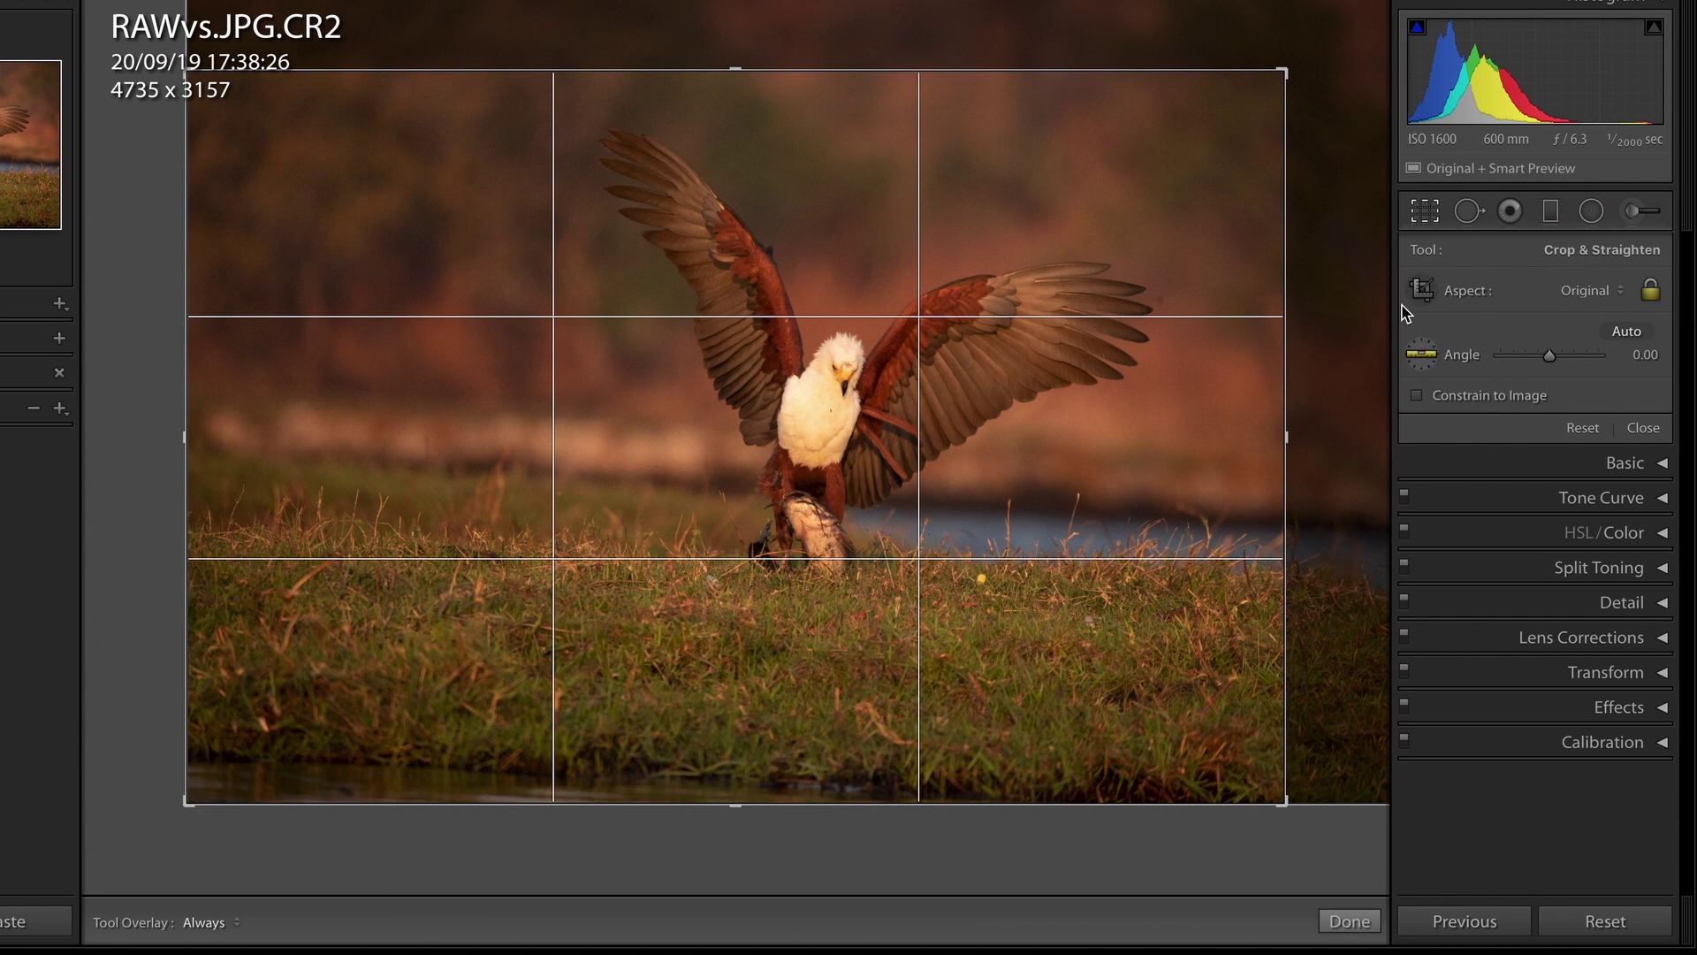
left_click_drag(1322, 67, 1297, 30)
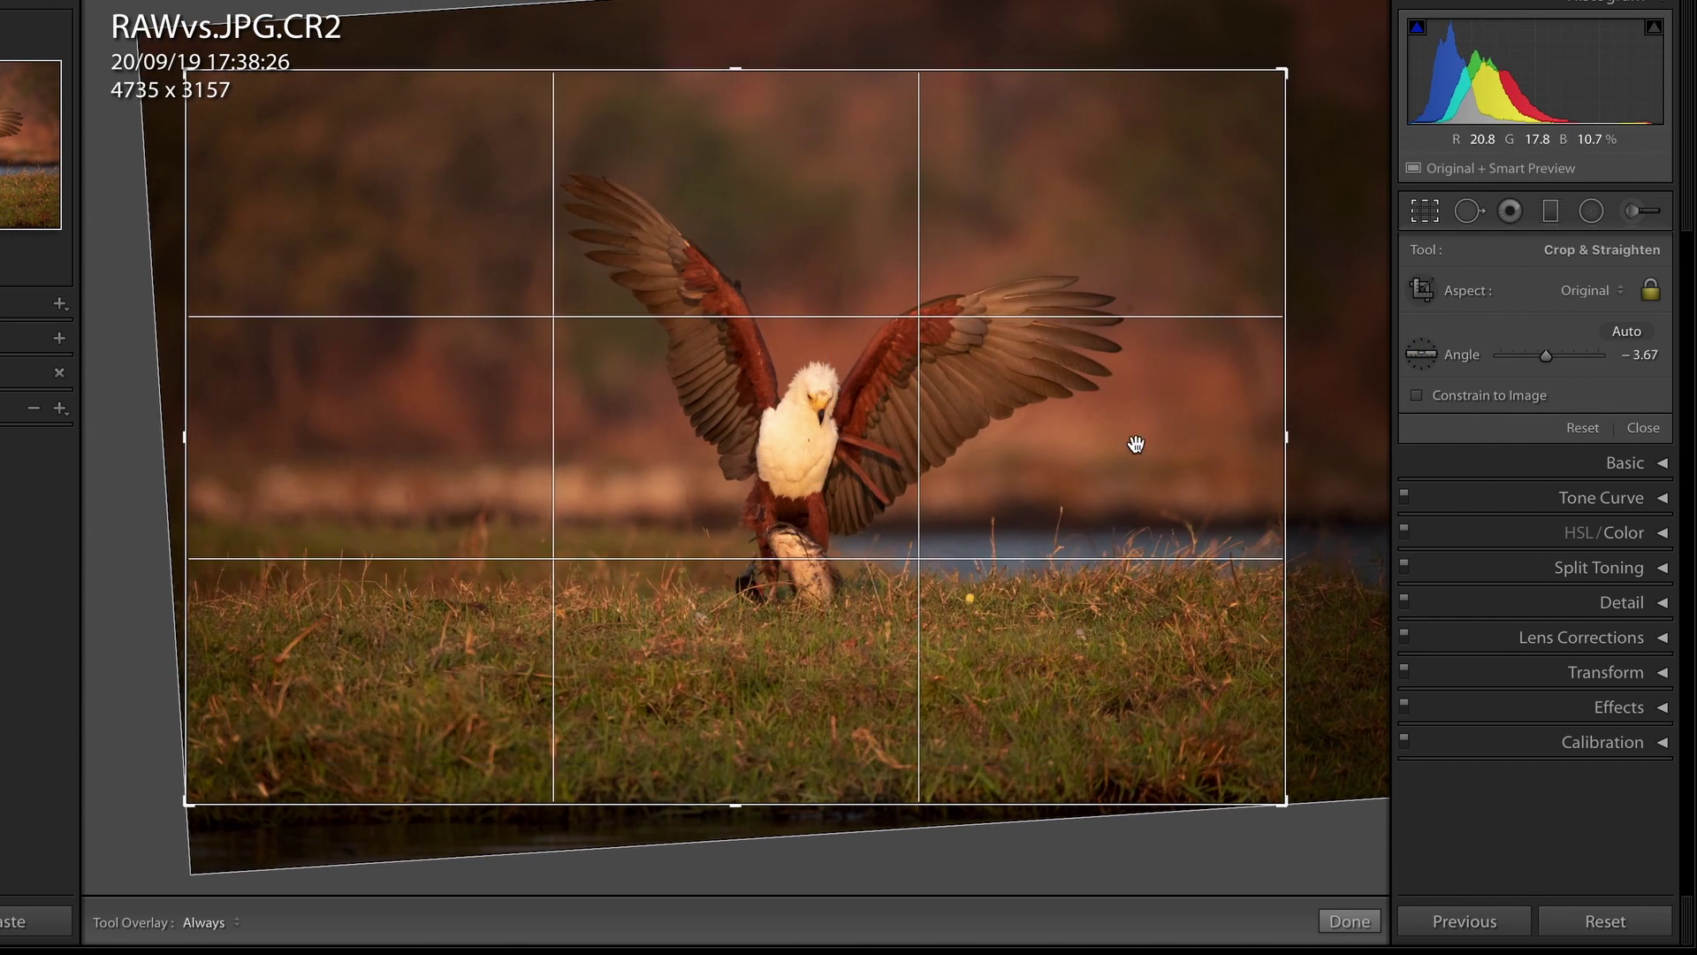
left_click_drag(1010, 478, 973, 481)
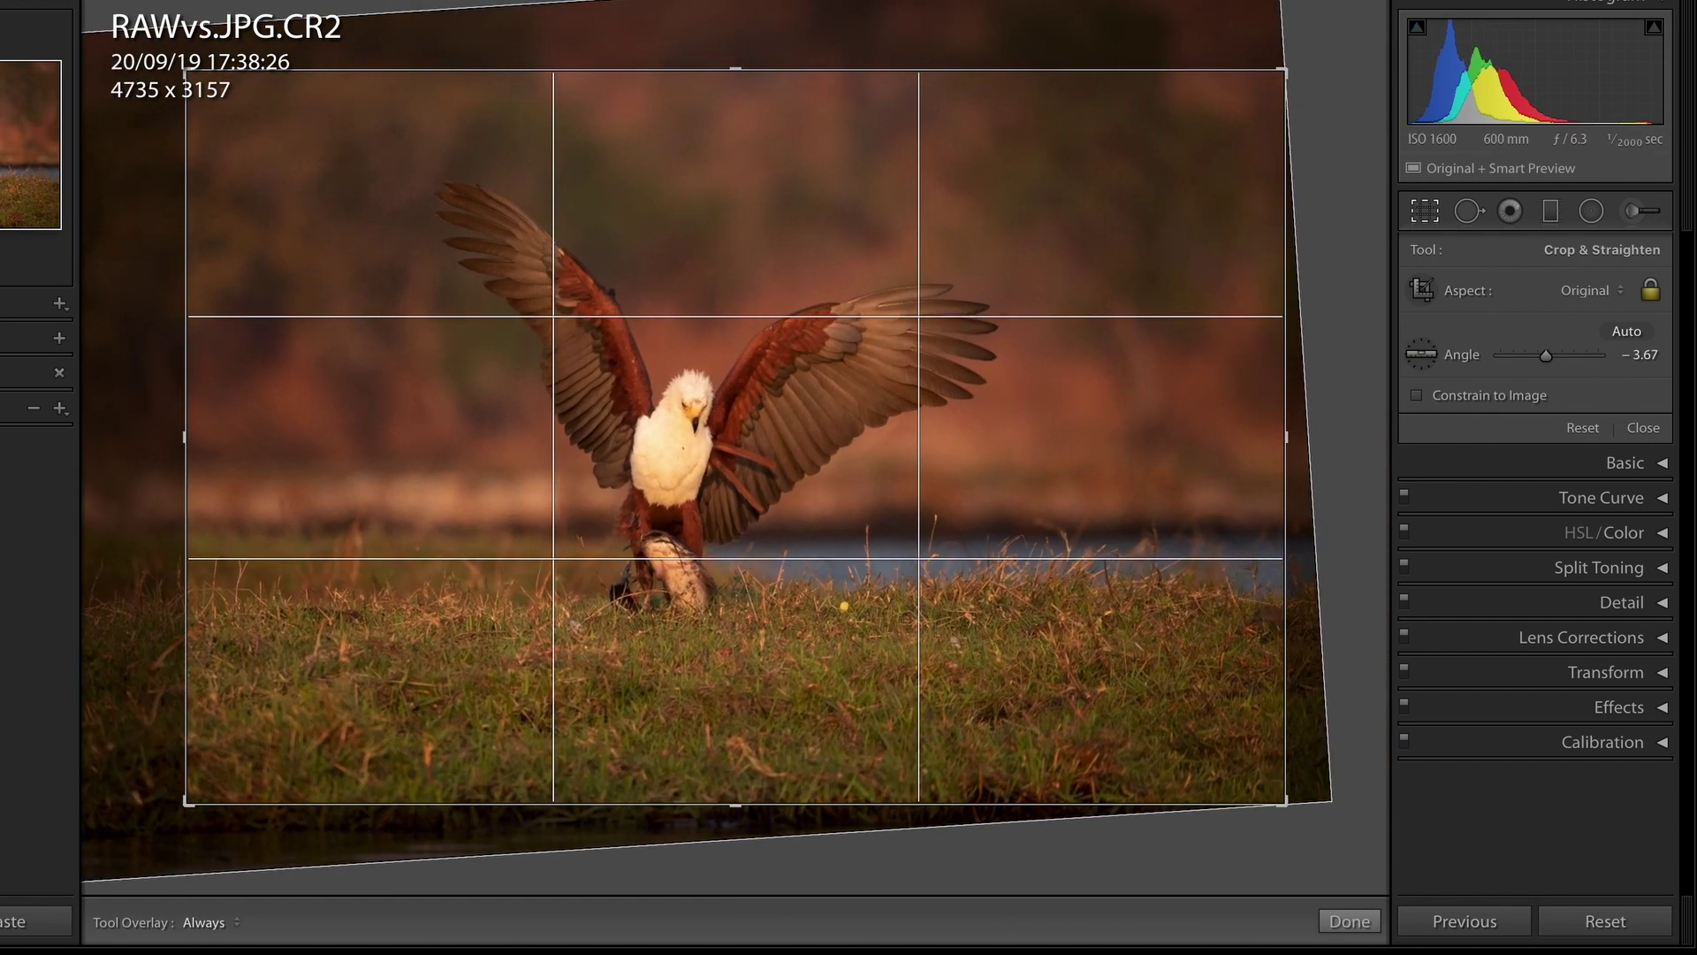
left_click_drag(1004, 439, 1005, 451)
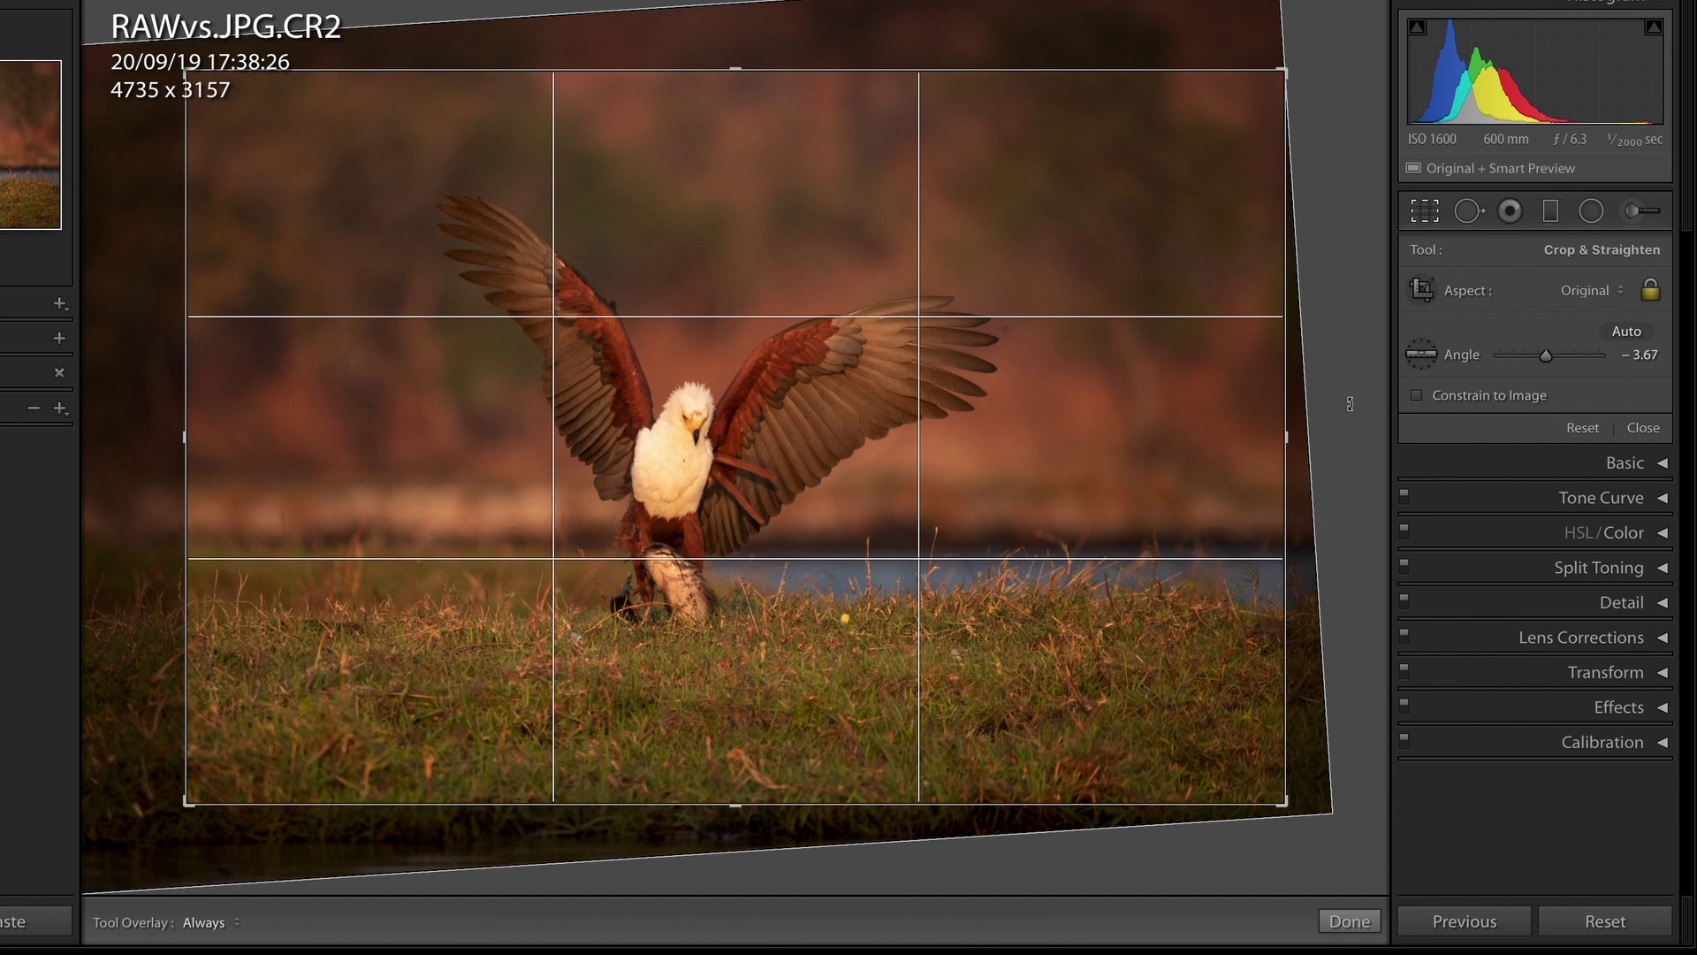
key("Return")
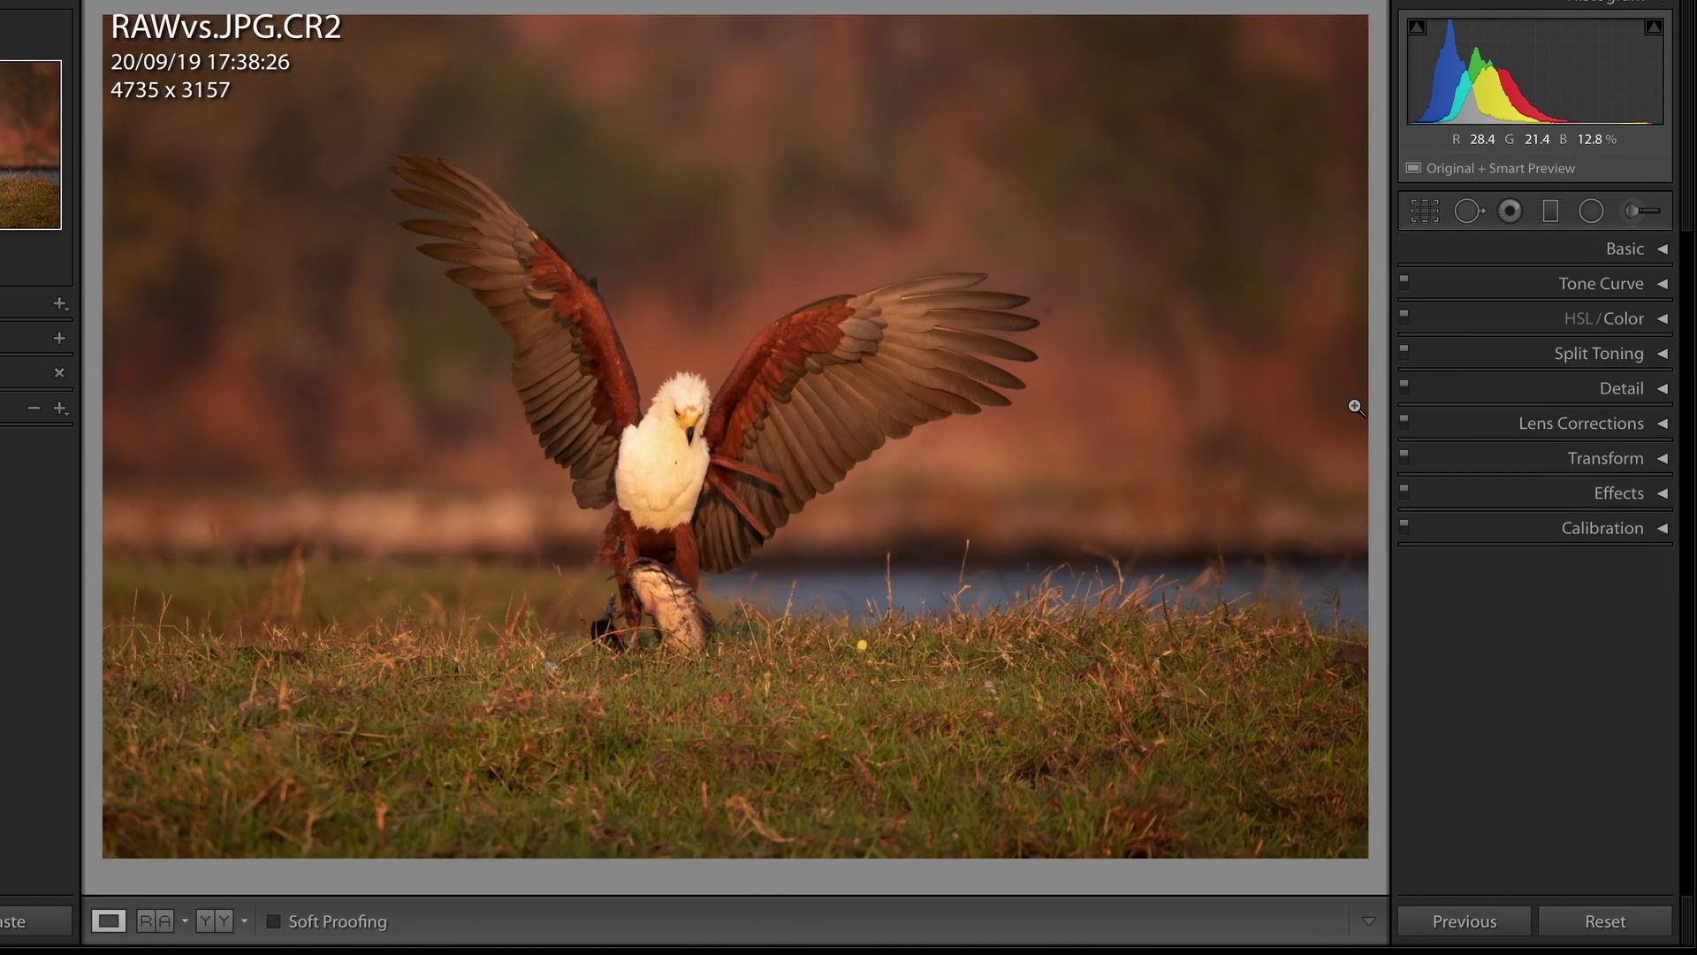
Tighten the eagle photo's crop to 4429 x 2952 with the straighten angle at −4.20.
left_click(1425, 210)
left_click_drag(181, 793, 206, 777)
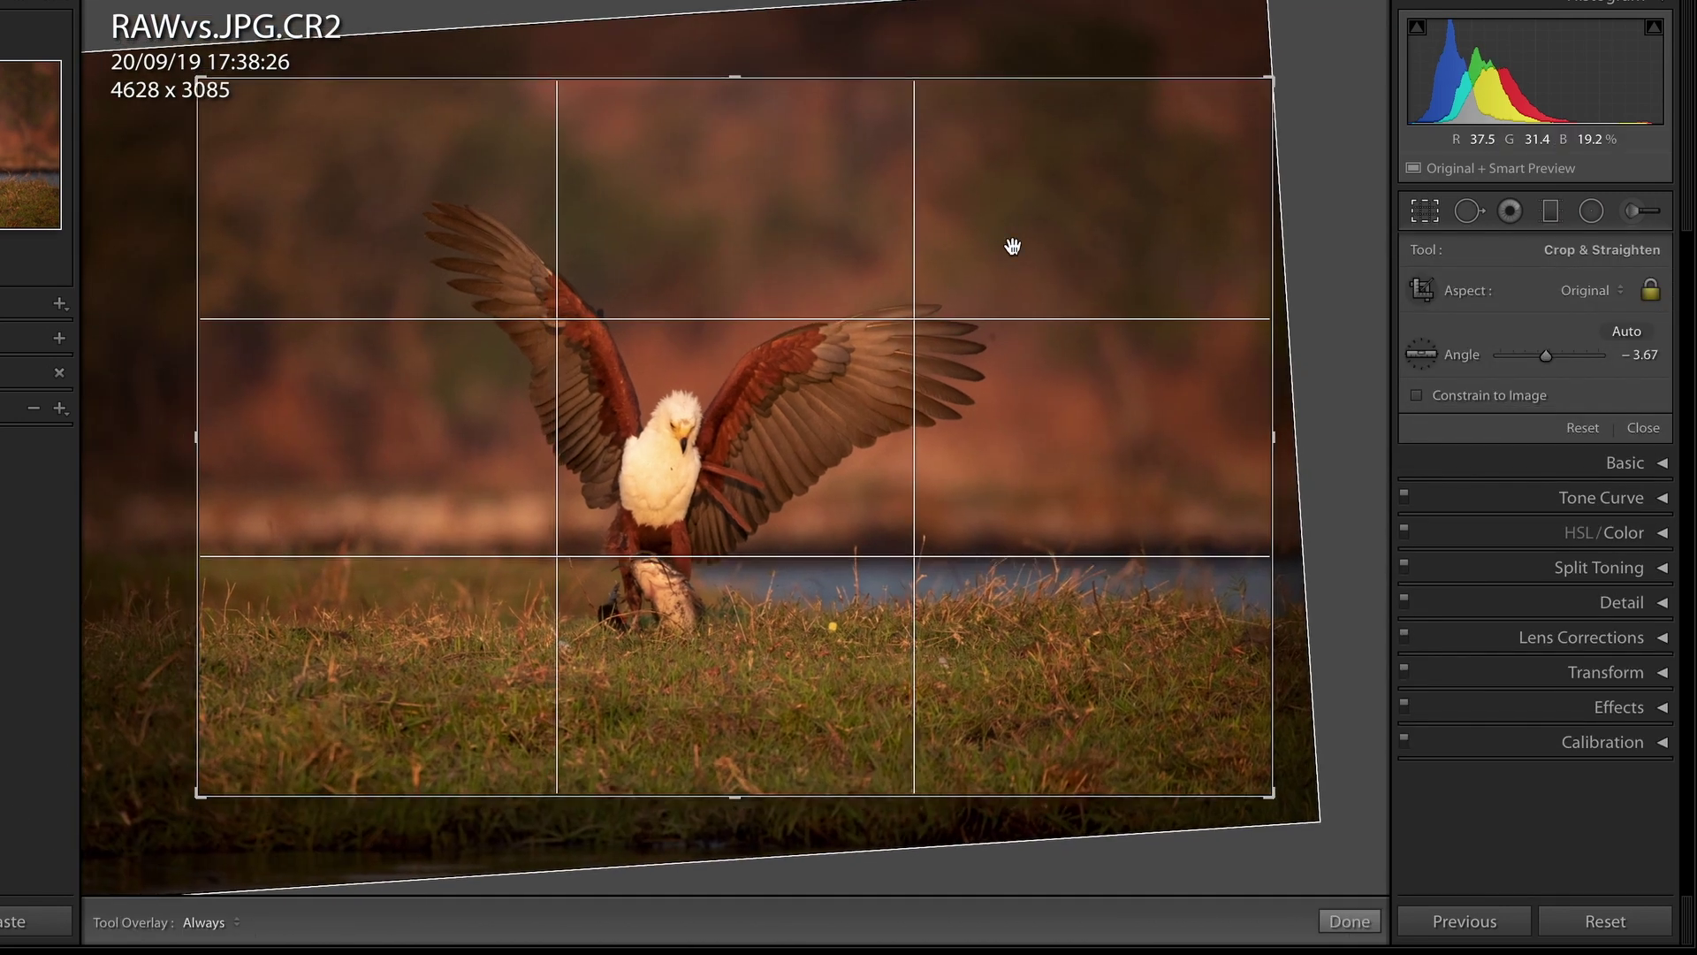
left_click_drag(1293, 63, 1293, 71)
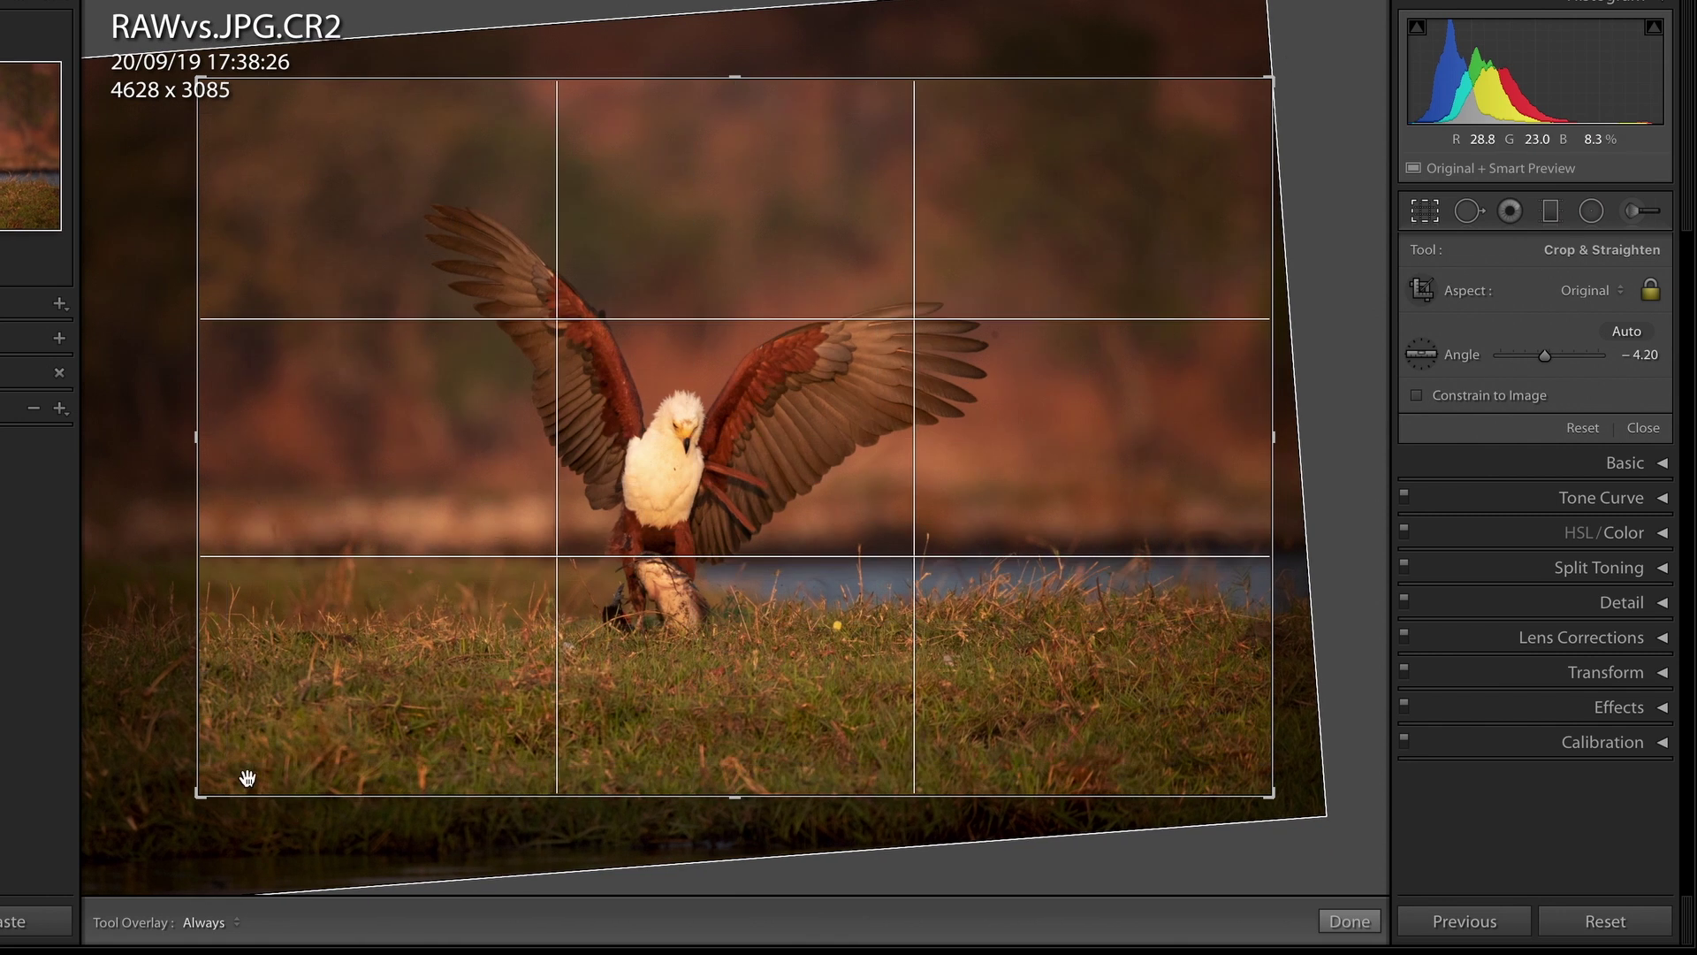
left_click_drag(201, 791, 248, 760)
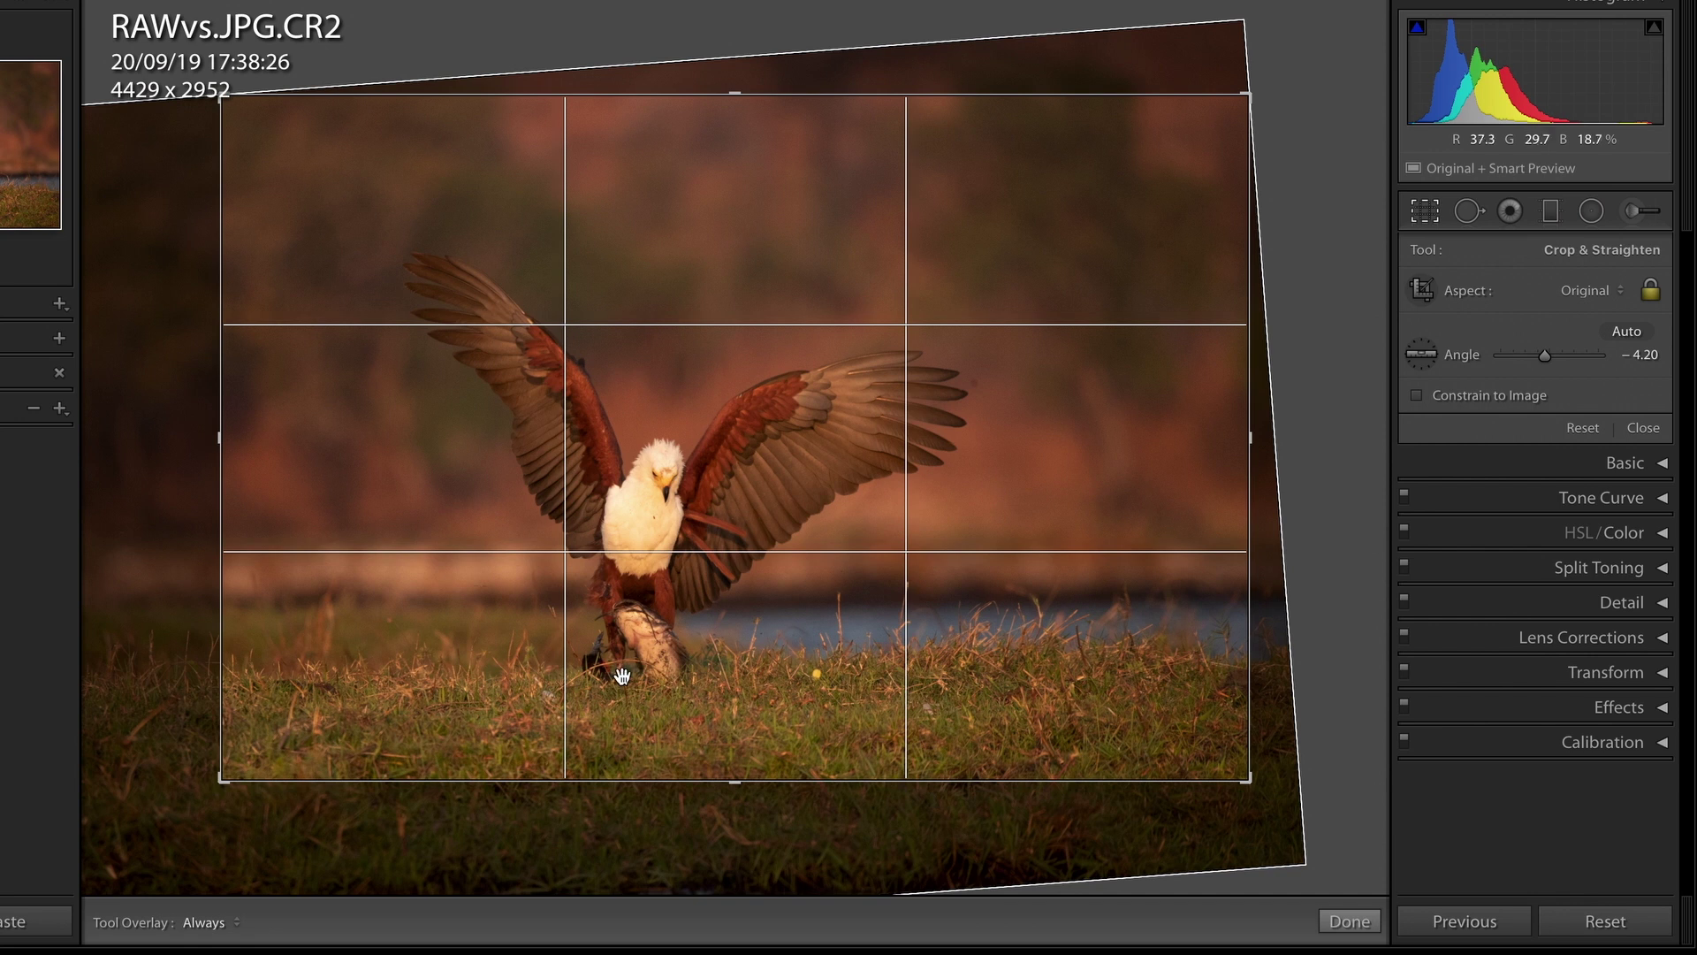
key("Return")
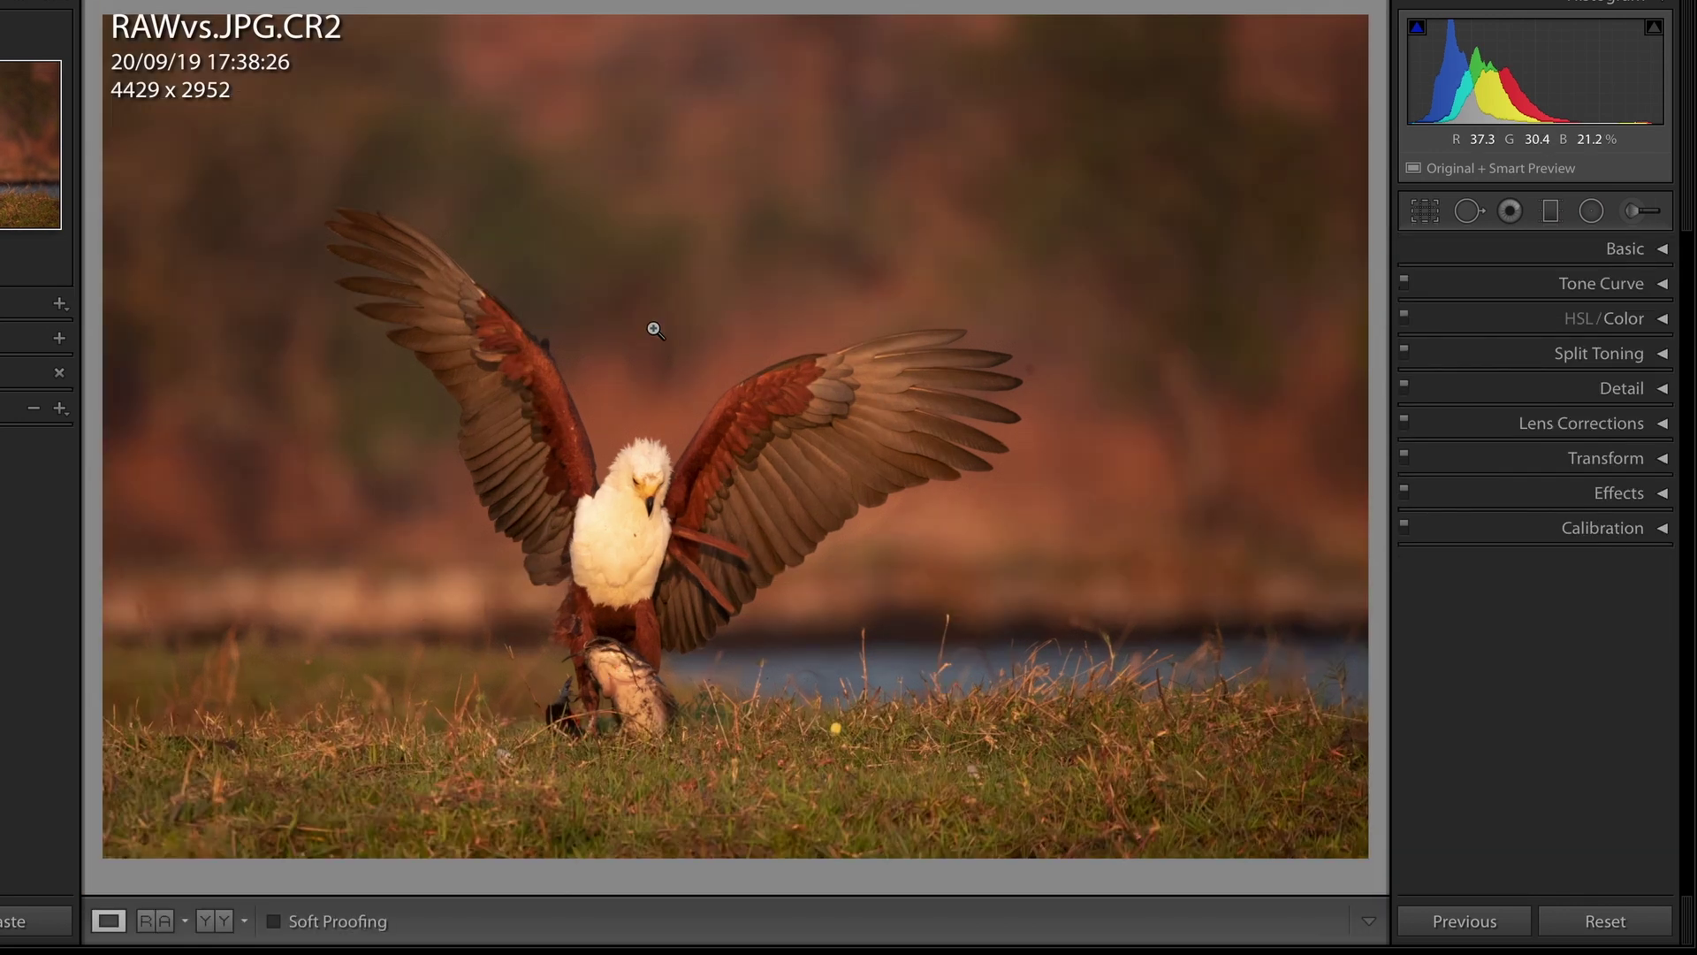
Set the basic adjustments to Temp 4,303, Highlights −100, Shadows +88, Whites +49, Blacks −20 and Clarity +35.
left_click(1655, 250)
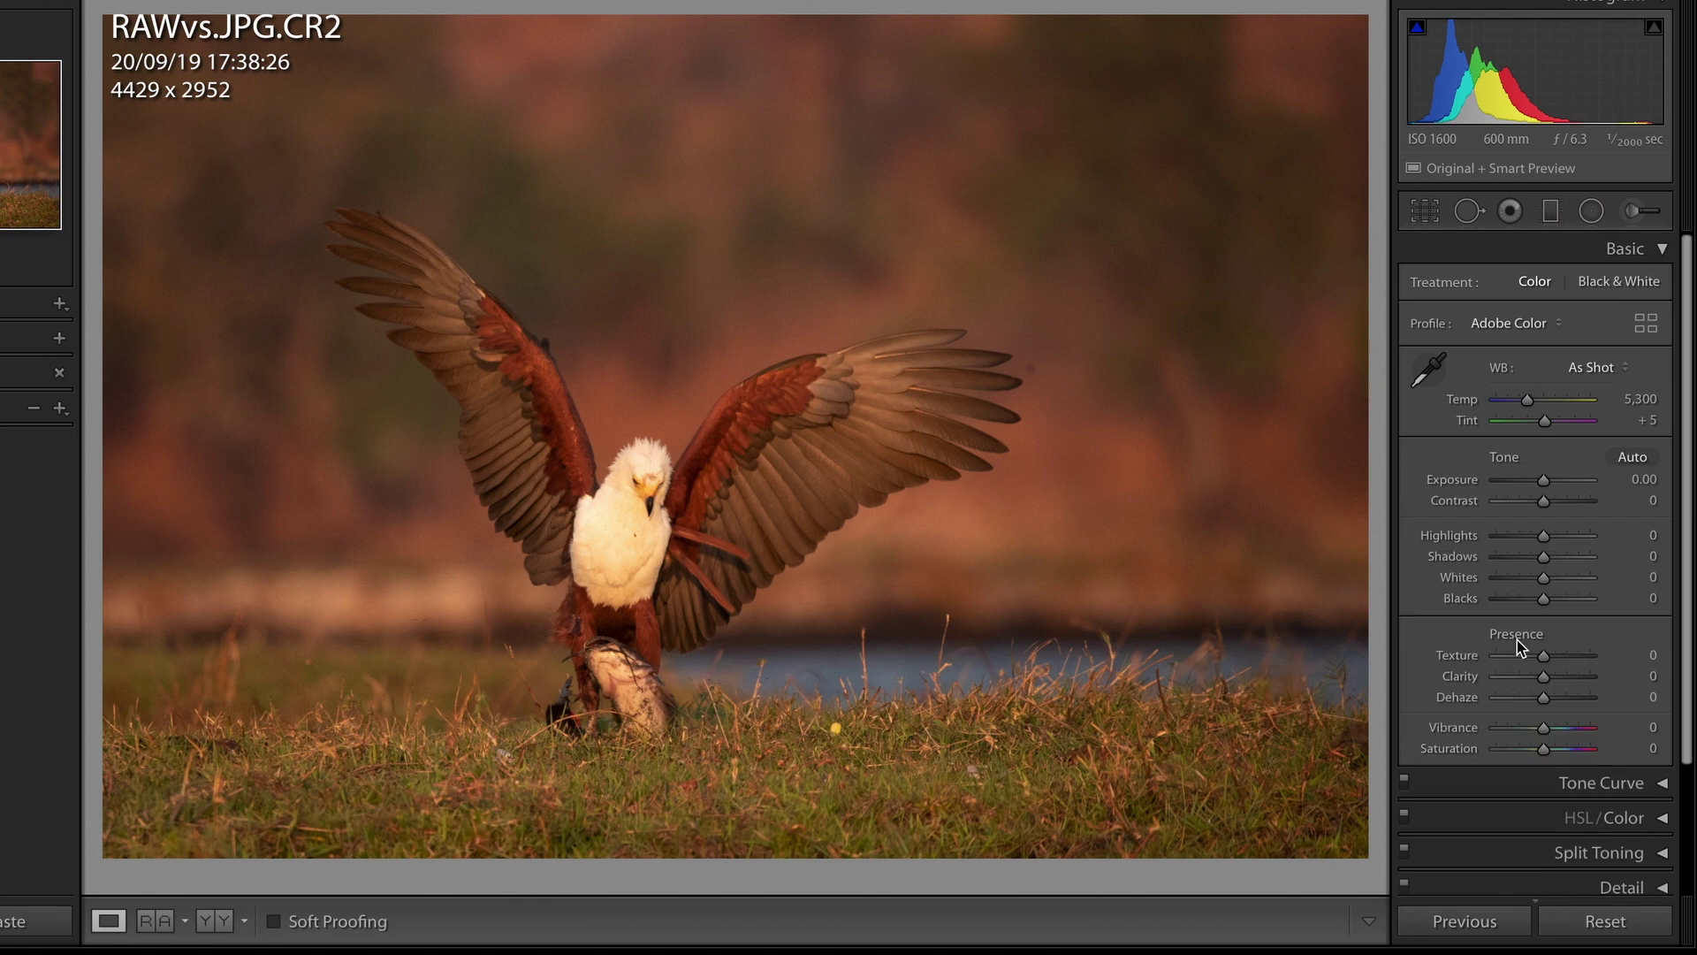
left_click_drag(1546, 578, 1458, 548)
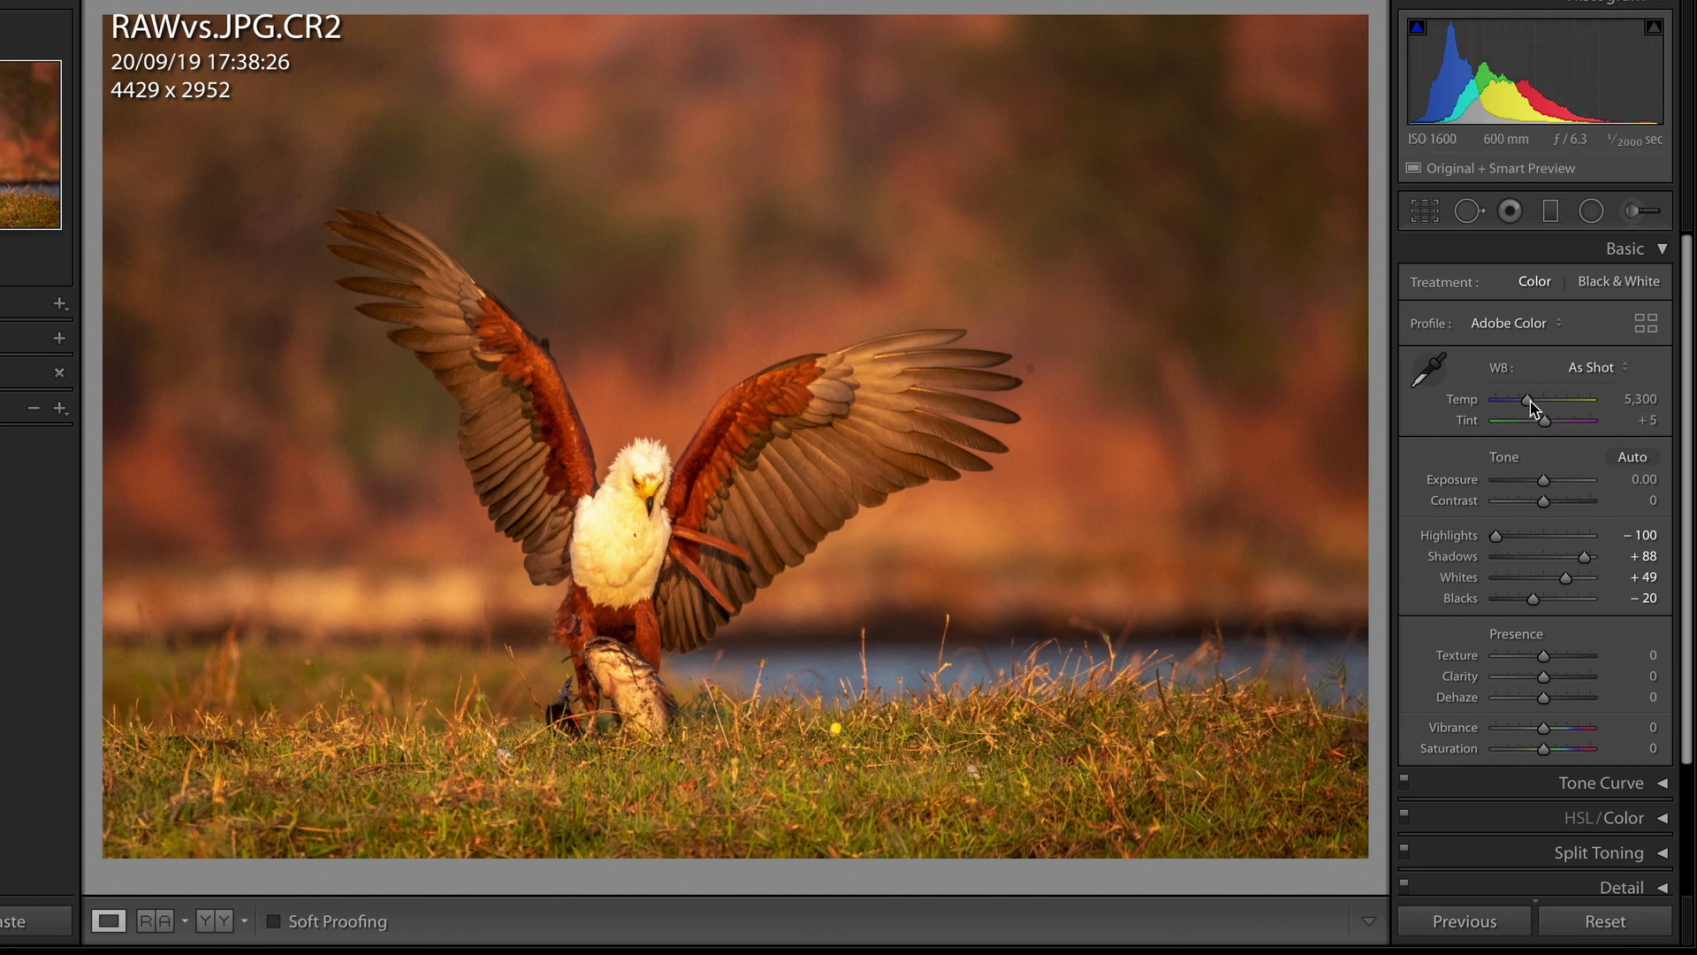
left_click_drag(1527, 399, 1521, 403)
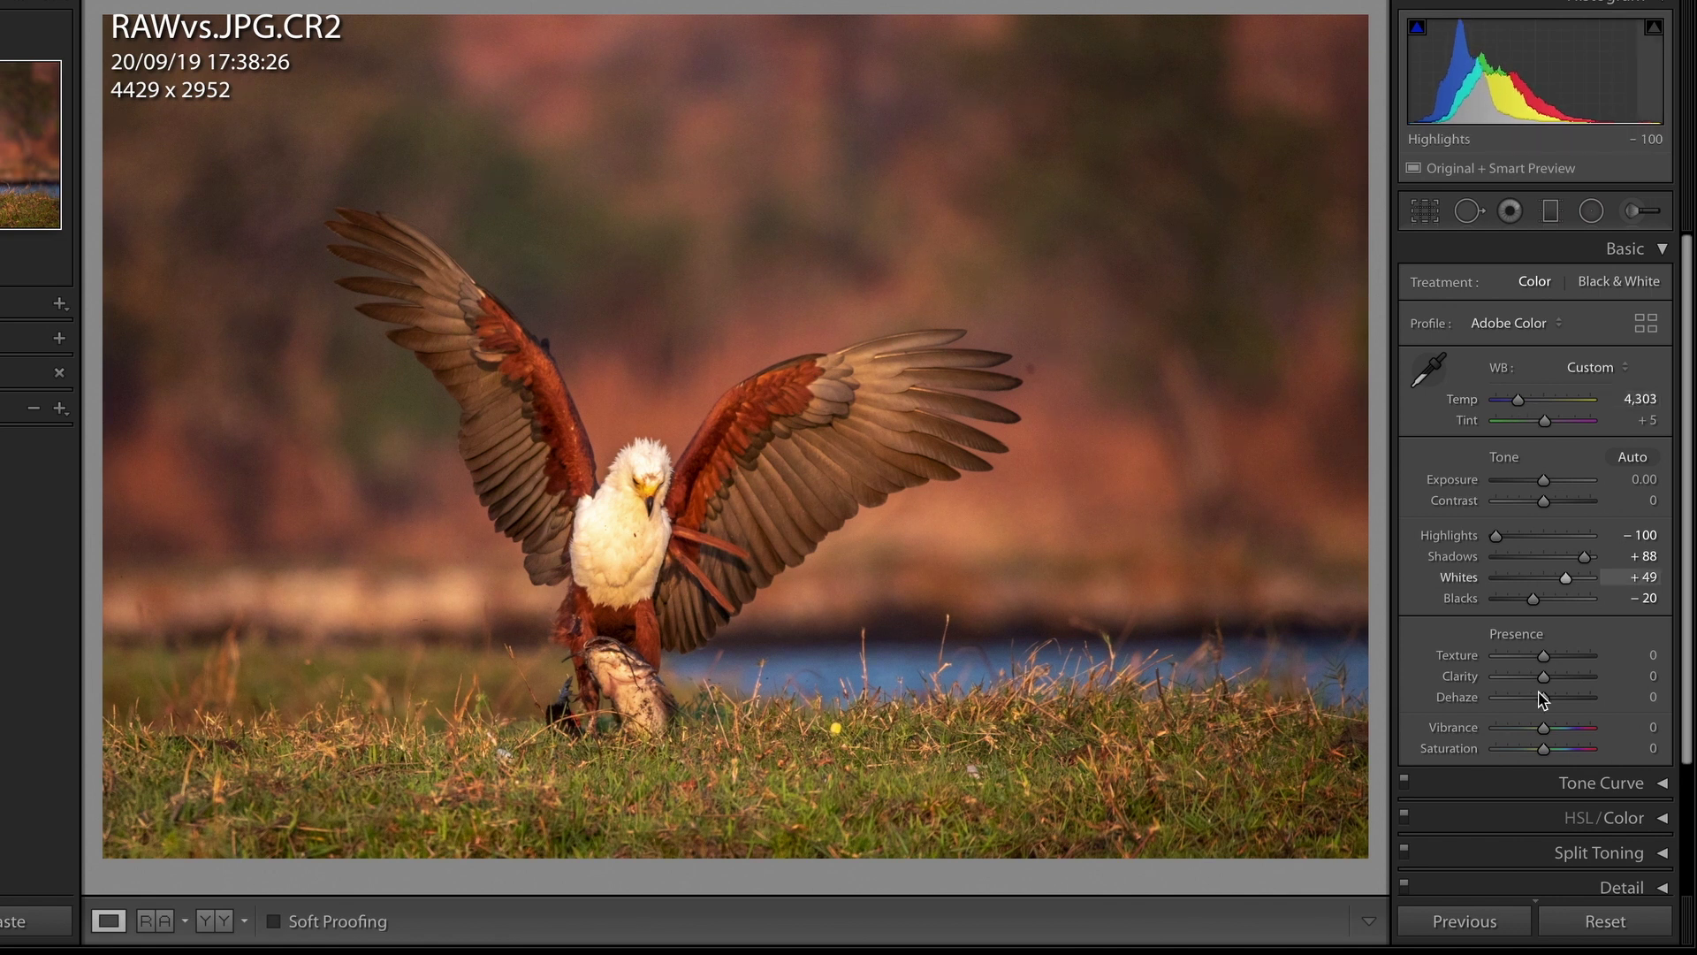
left_click(1560, 676)
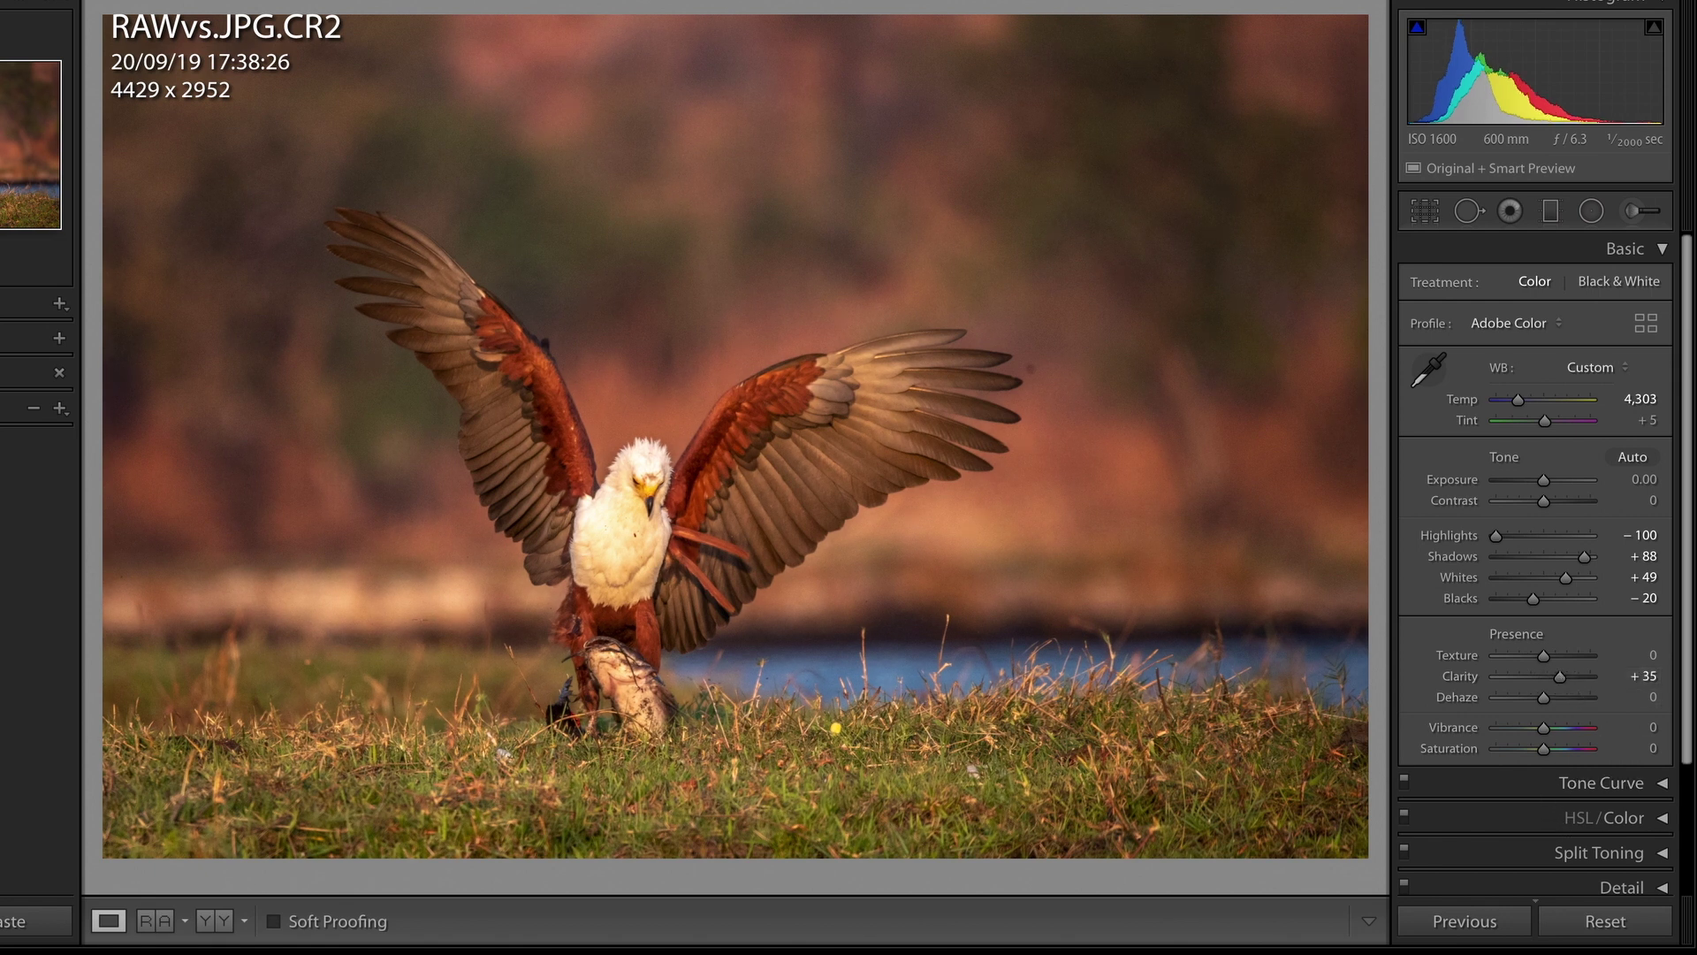
left_click(1662, 251)
Sharpen the photo with Masking at 67 and a moderately raised Amount.
left_click(1651, 389)
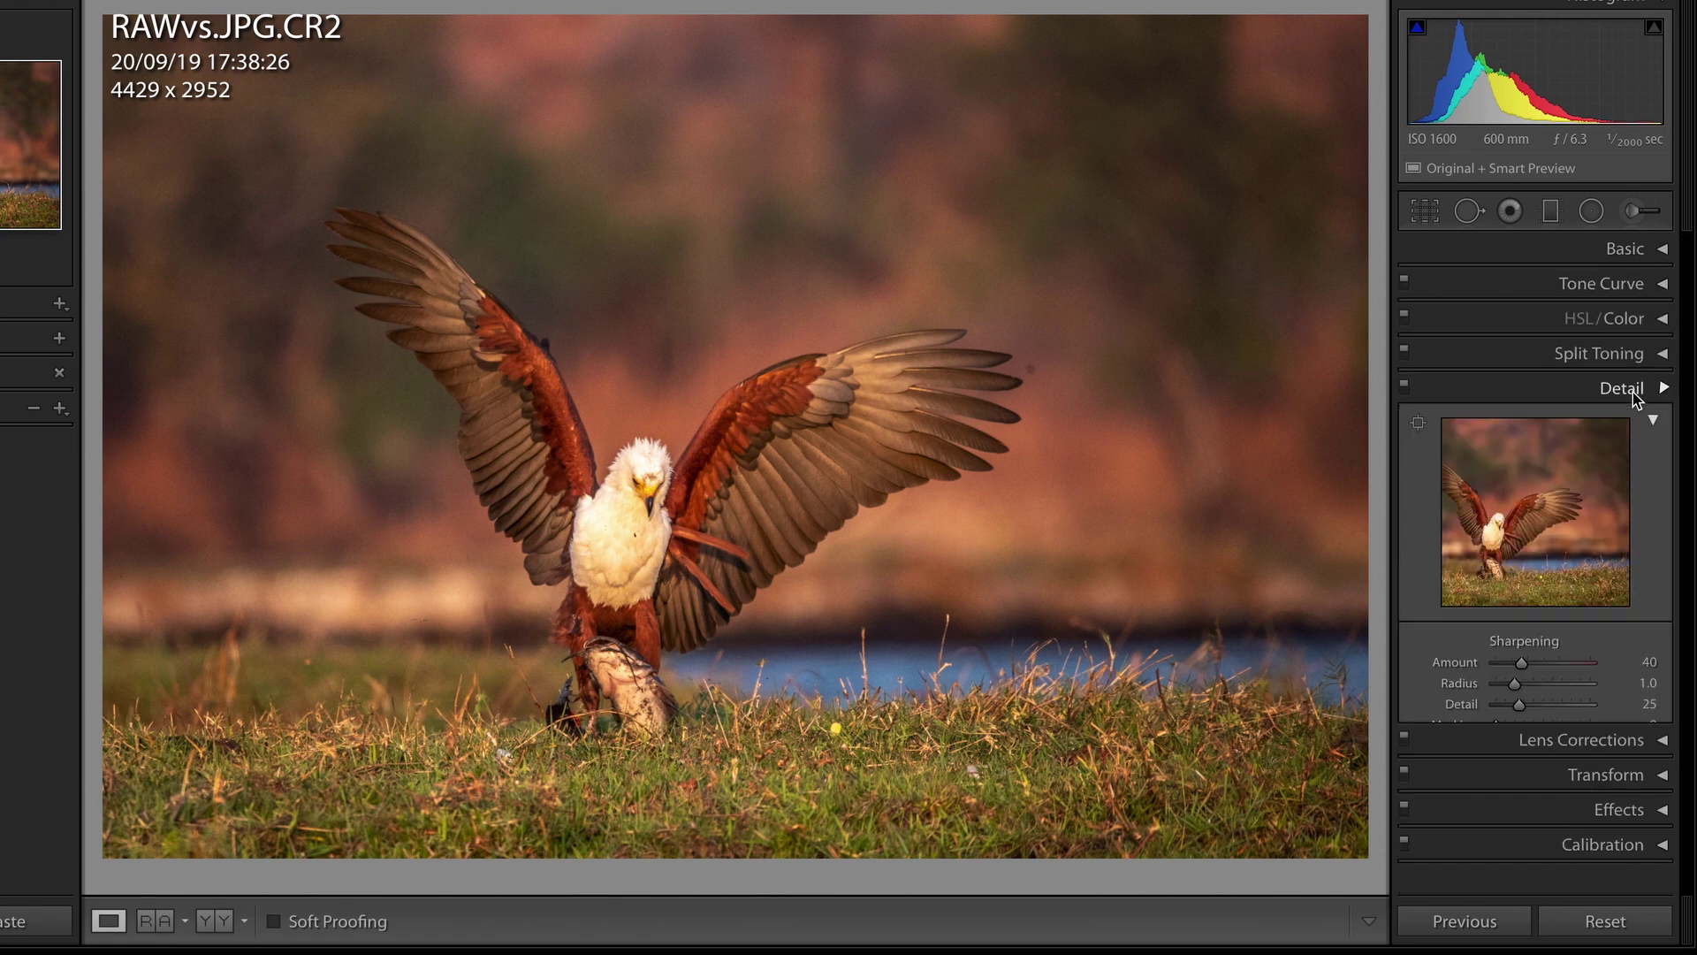
left_click_drag(1496, 701, 1558, 702)
left_click(1540, 638)
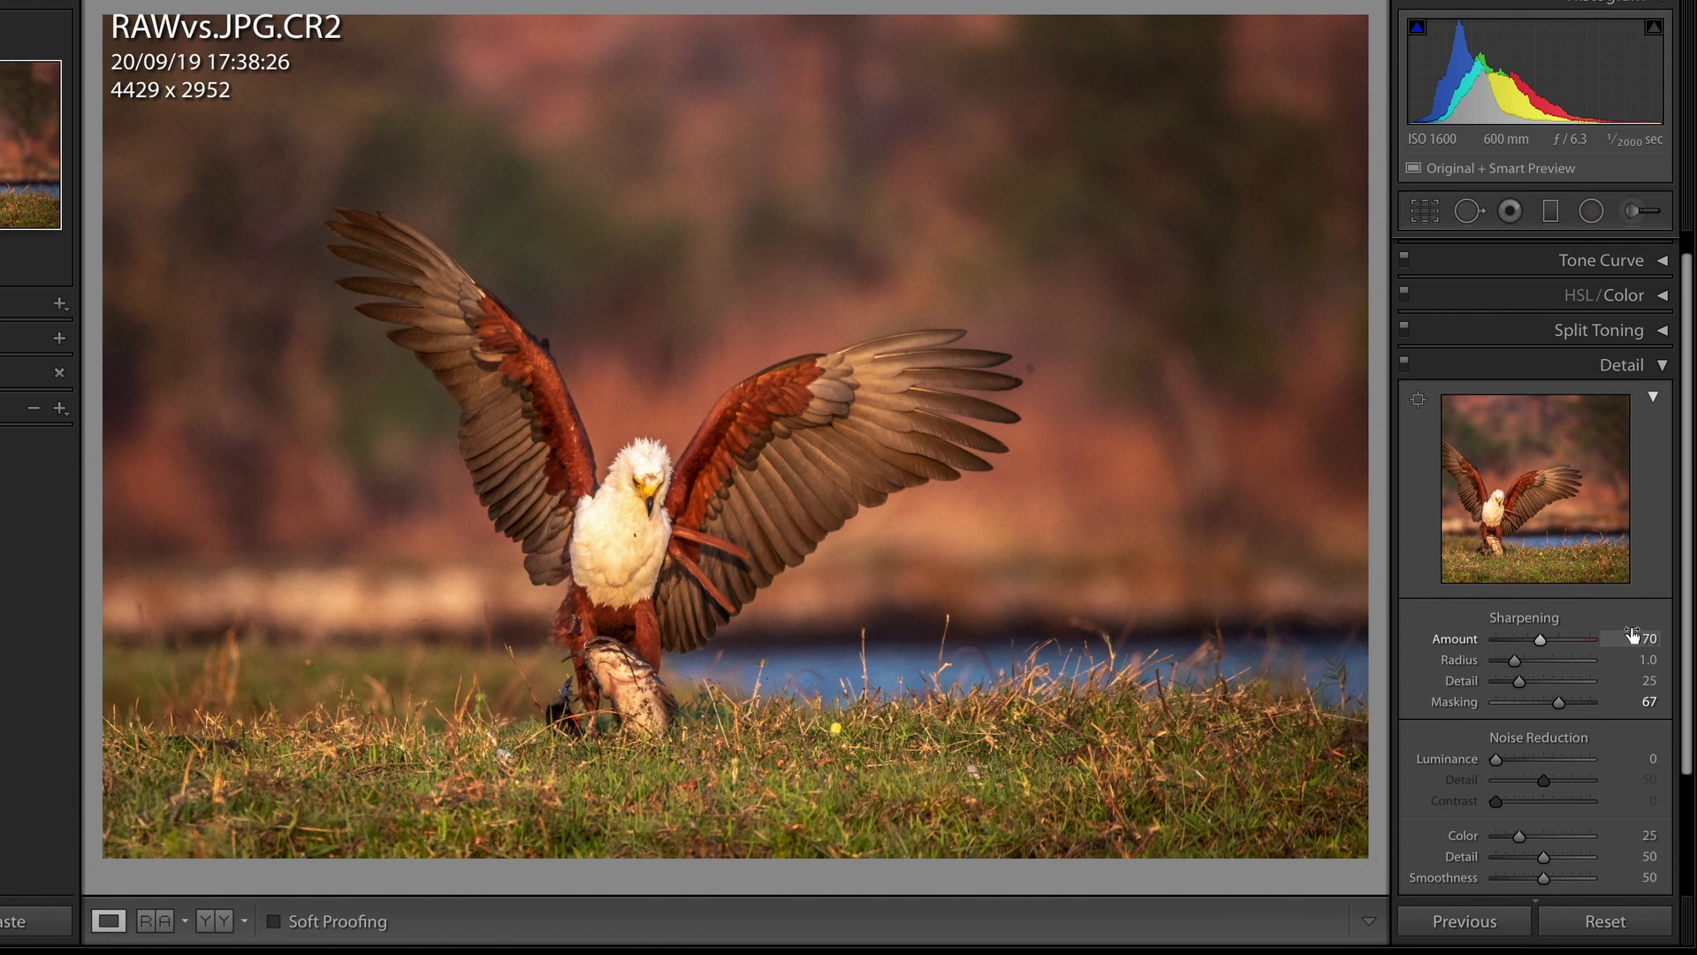
left_click(1530, 639)
left_click(1661, 364)
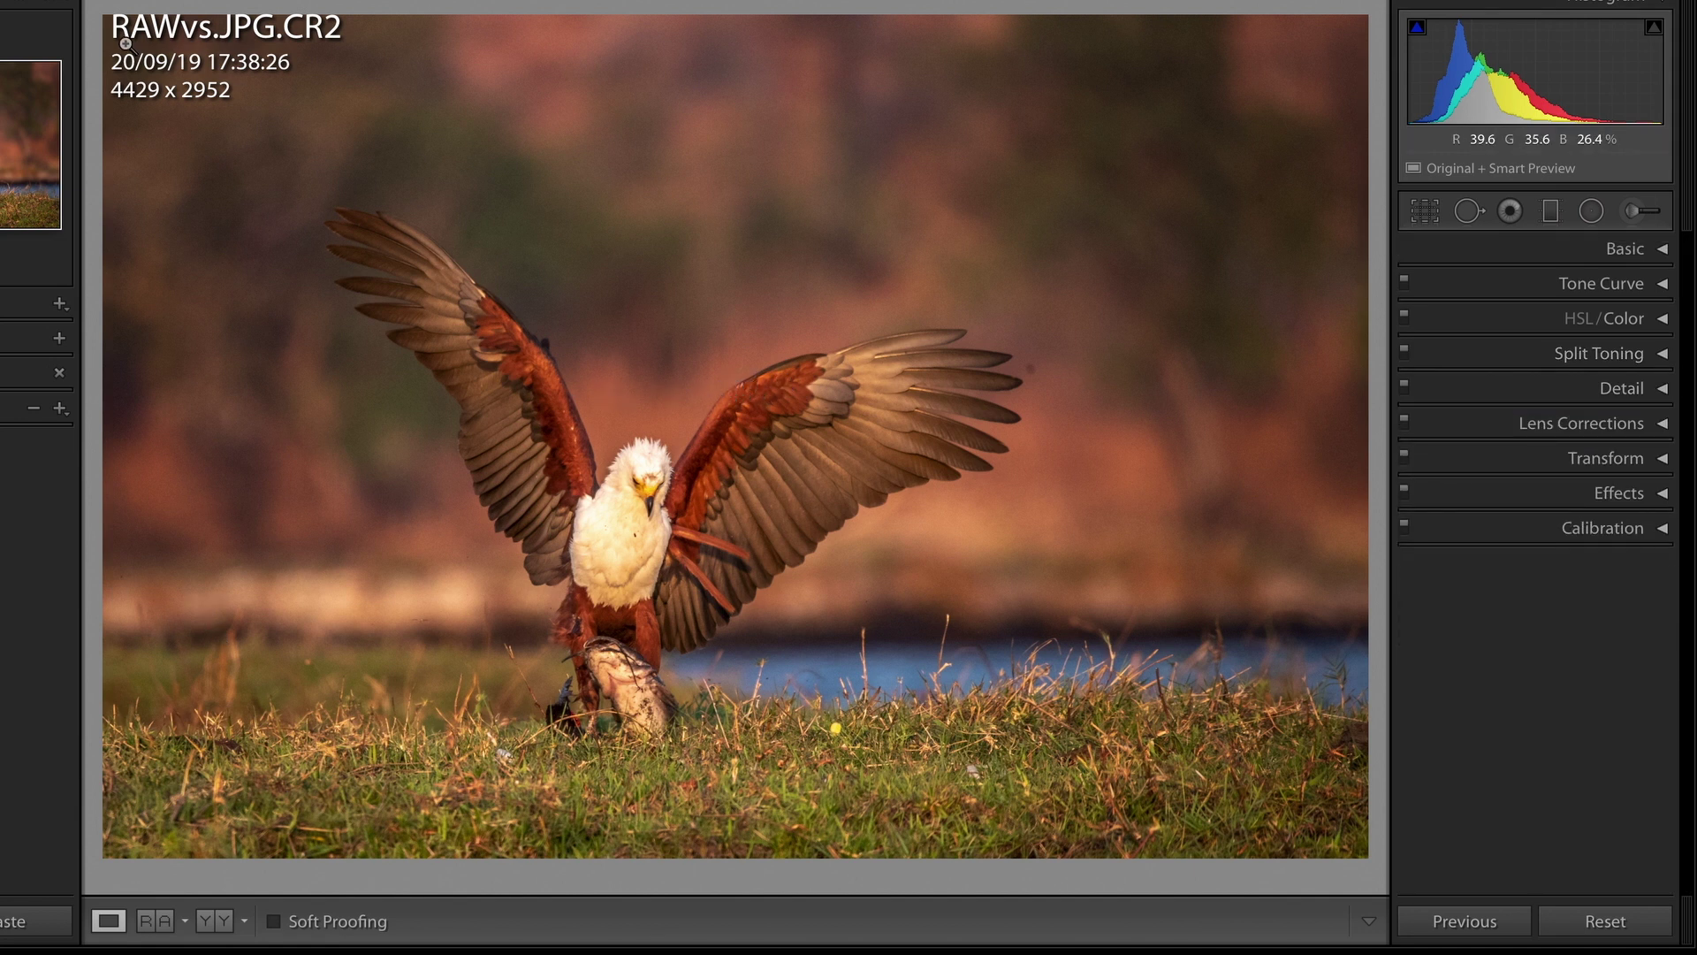
Examine the edited eagle's feathers, head and prey up close for sharpness, and return to the full image.
key("ctrl+equal")
key("ctrl+equal")
key("ctrl+equal")
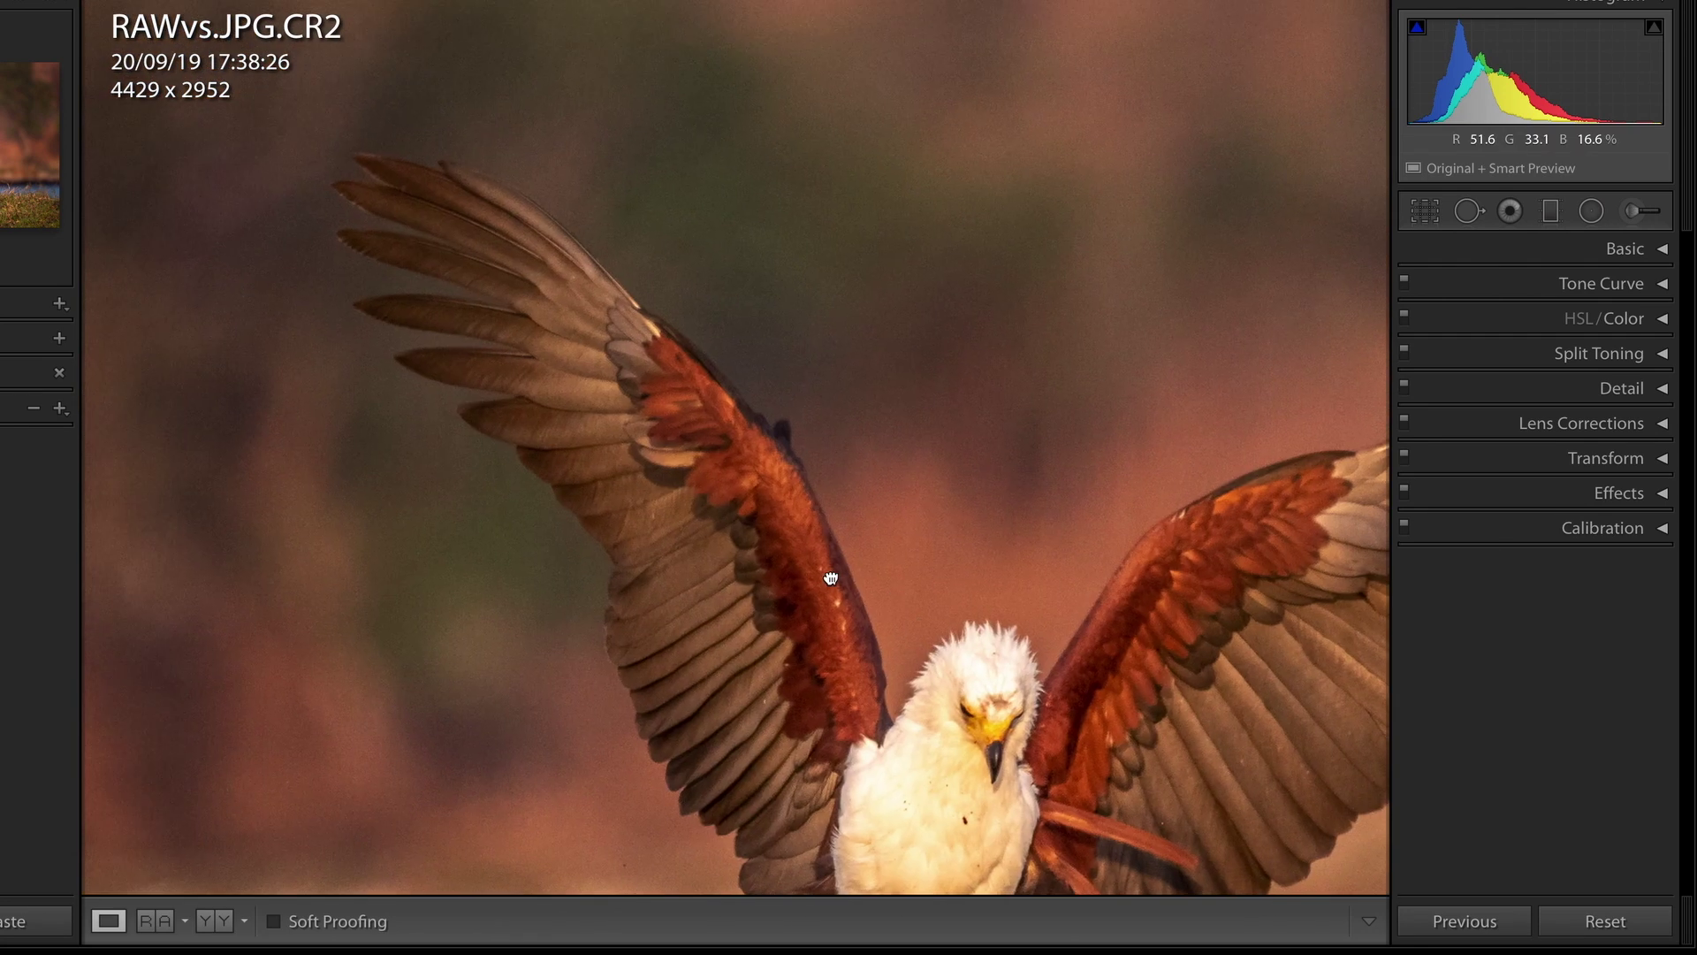
left_click_drag(825, 576, 530, 197)
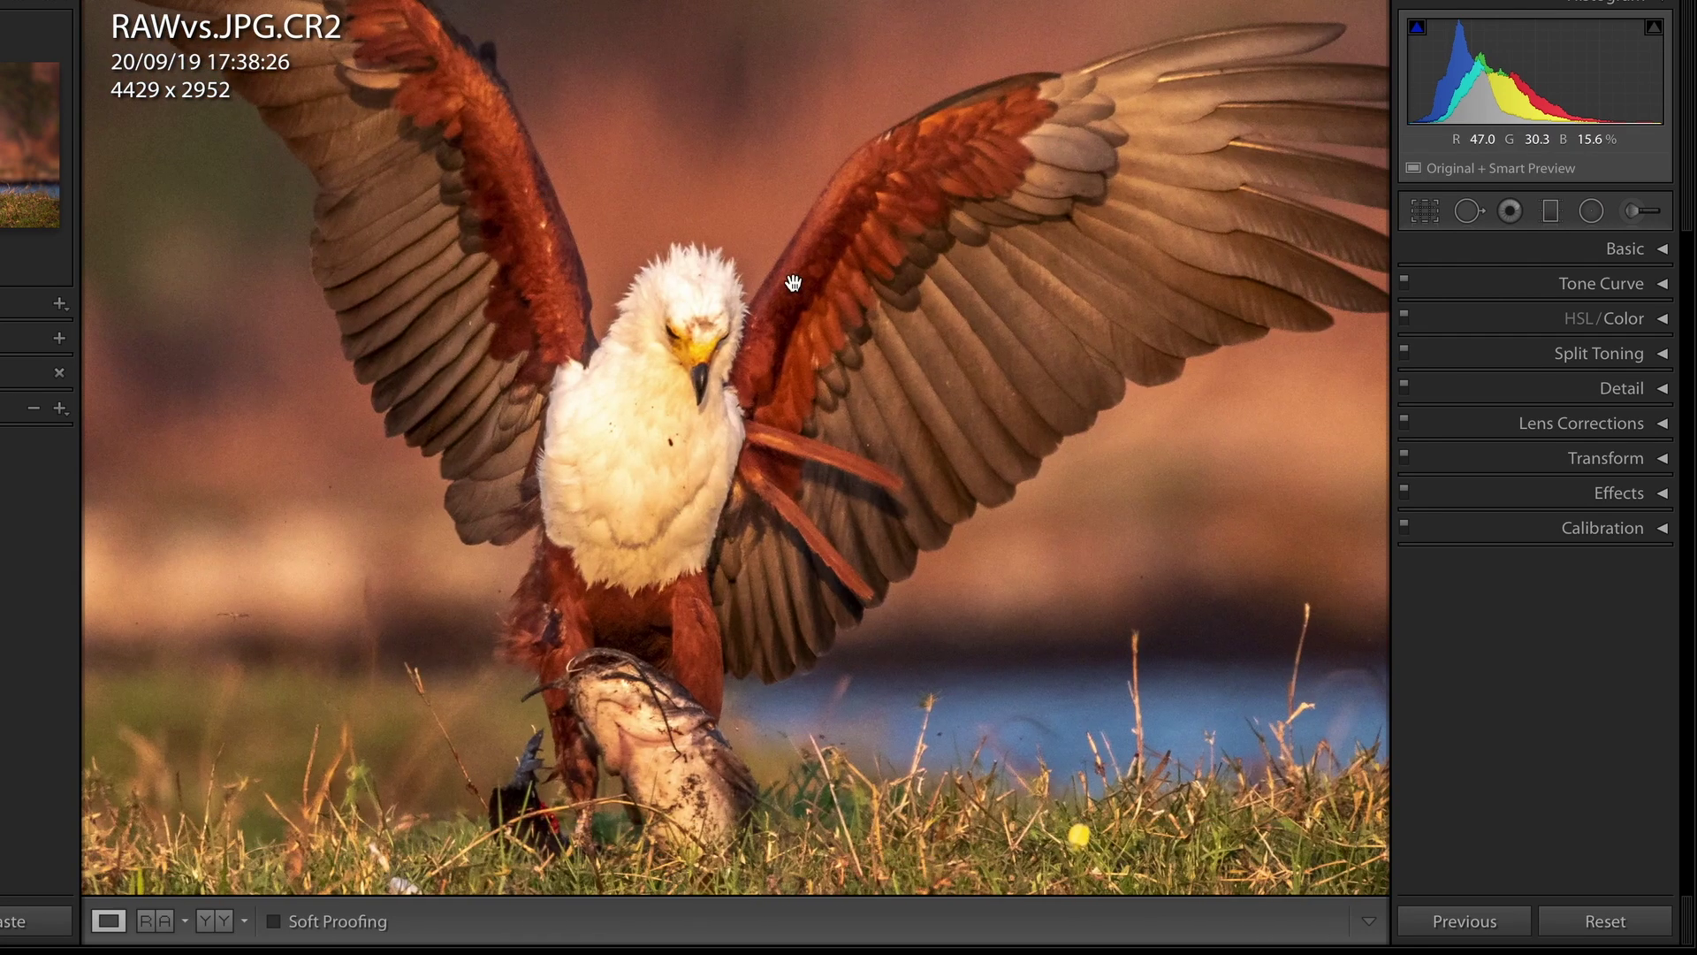
left_click_drag(1229, 305, 1206, 306)
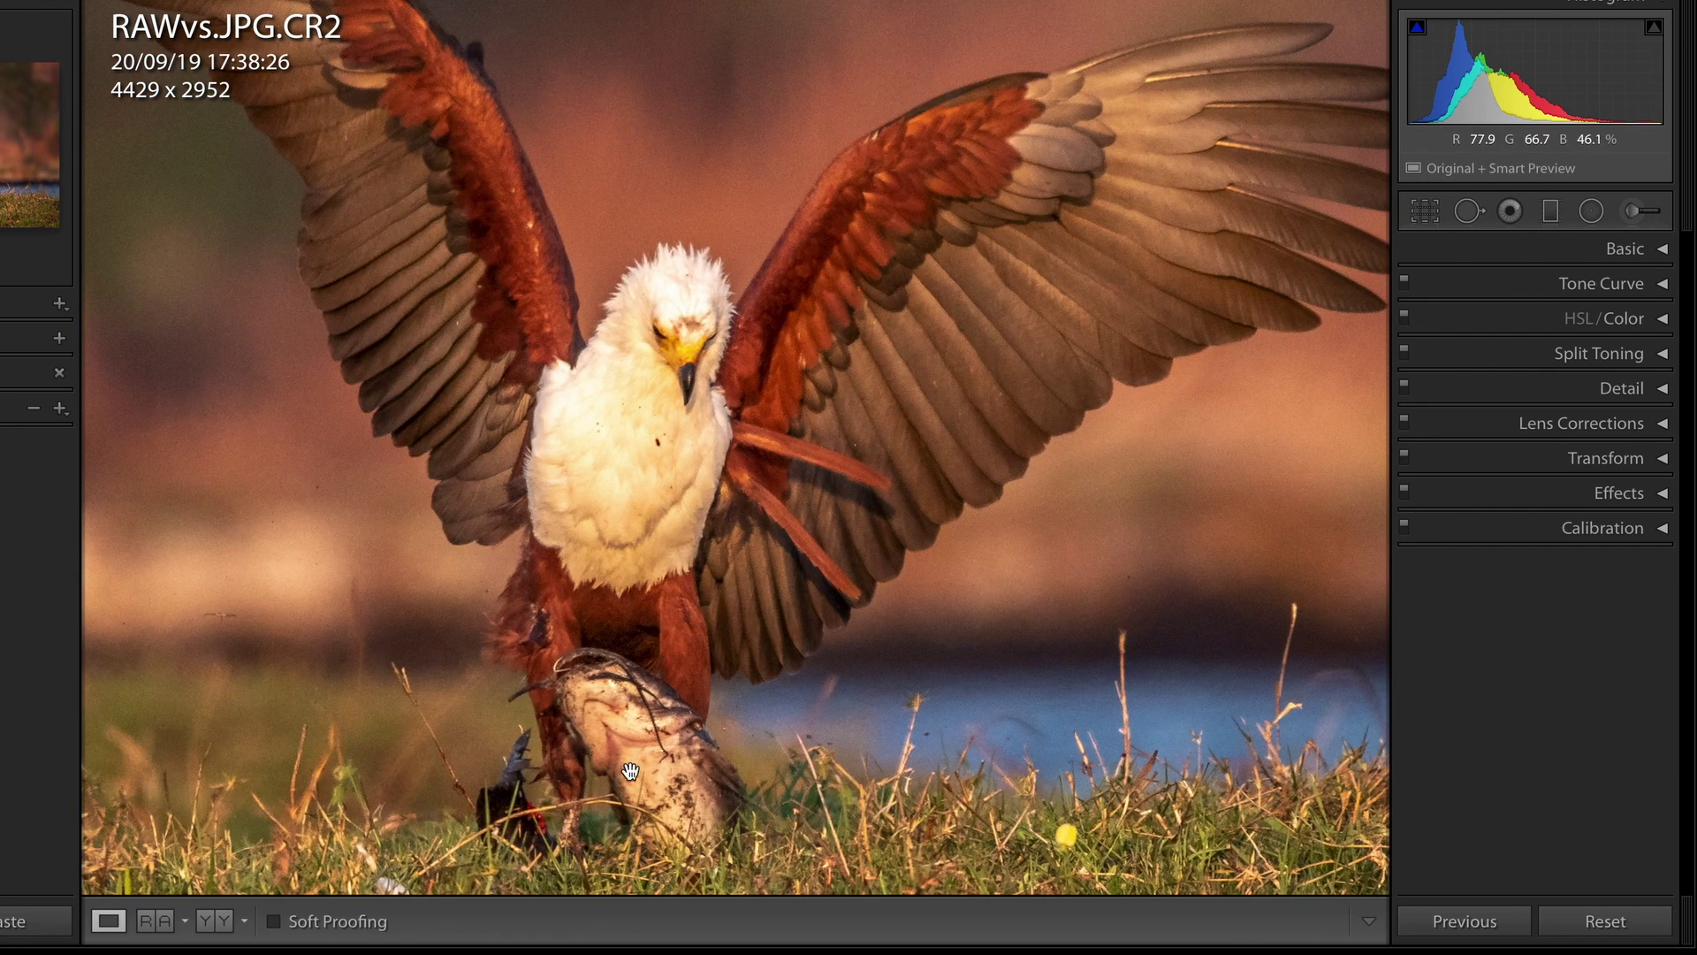
left_click_drag(947, 366, 754, 438)
key("ctrl+minus")
left_click_drag(1239, 348, 1174, 348)
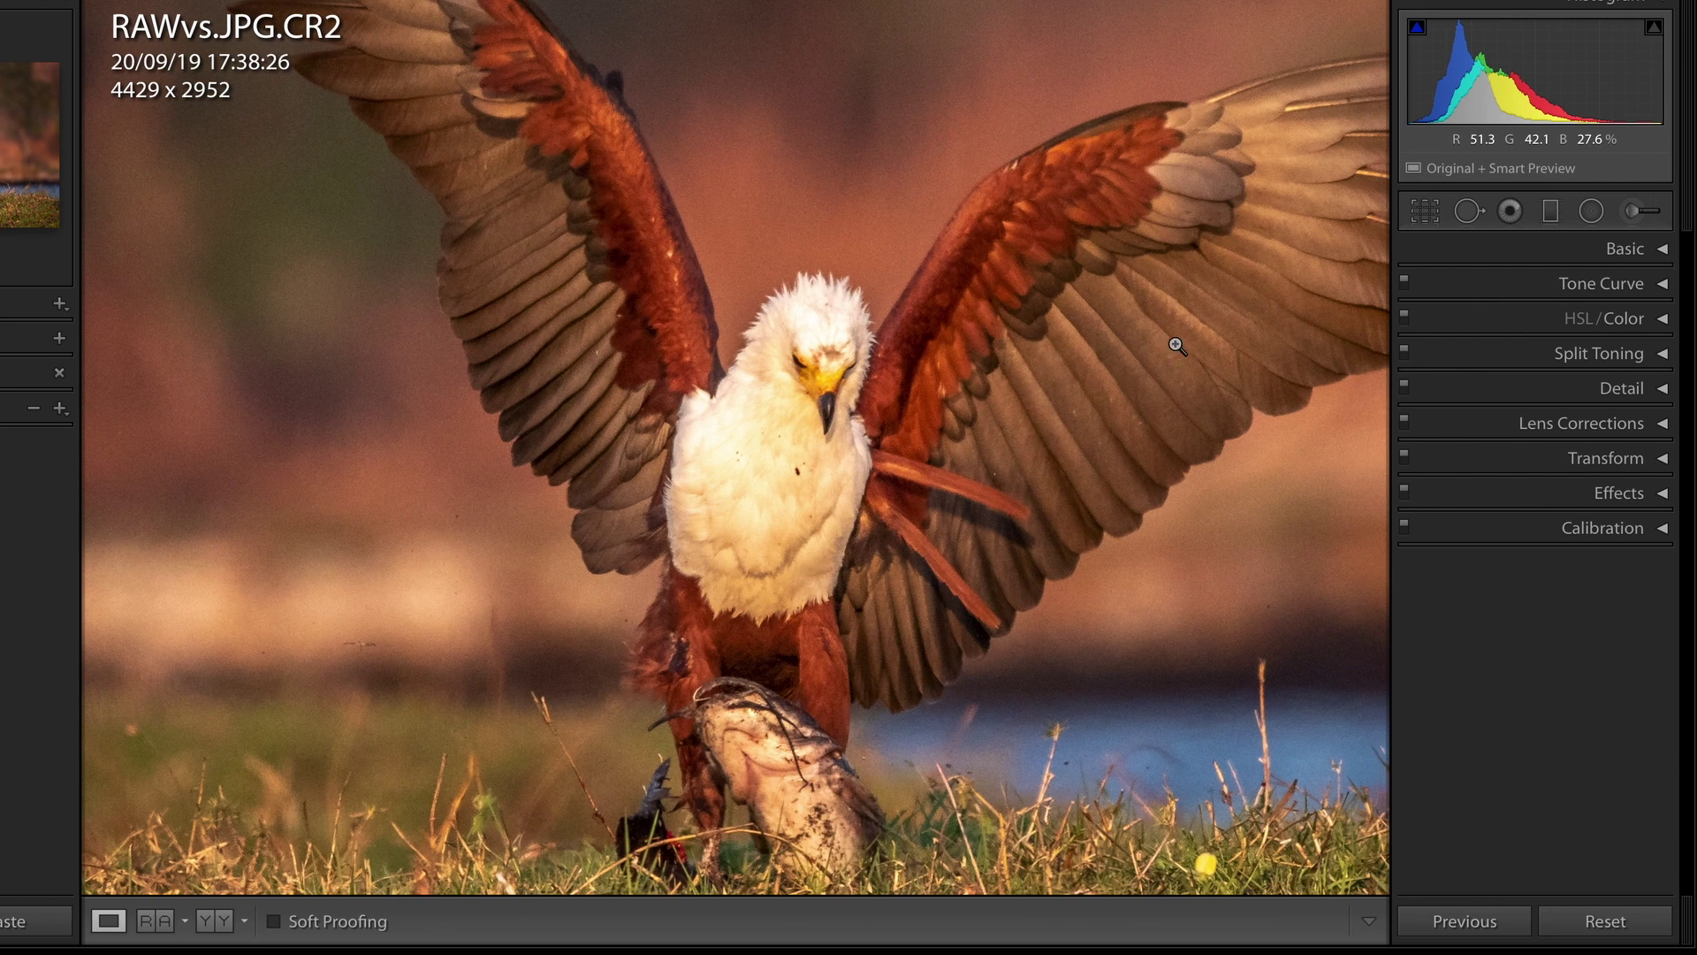
key("ctrl+minus")
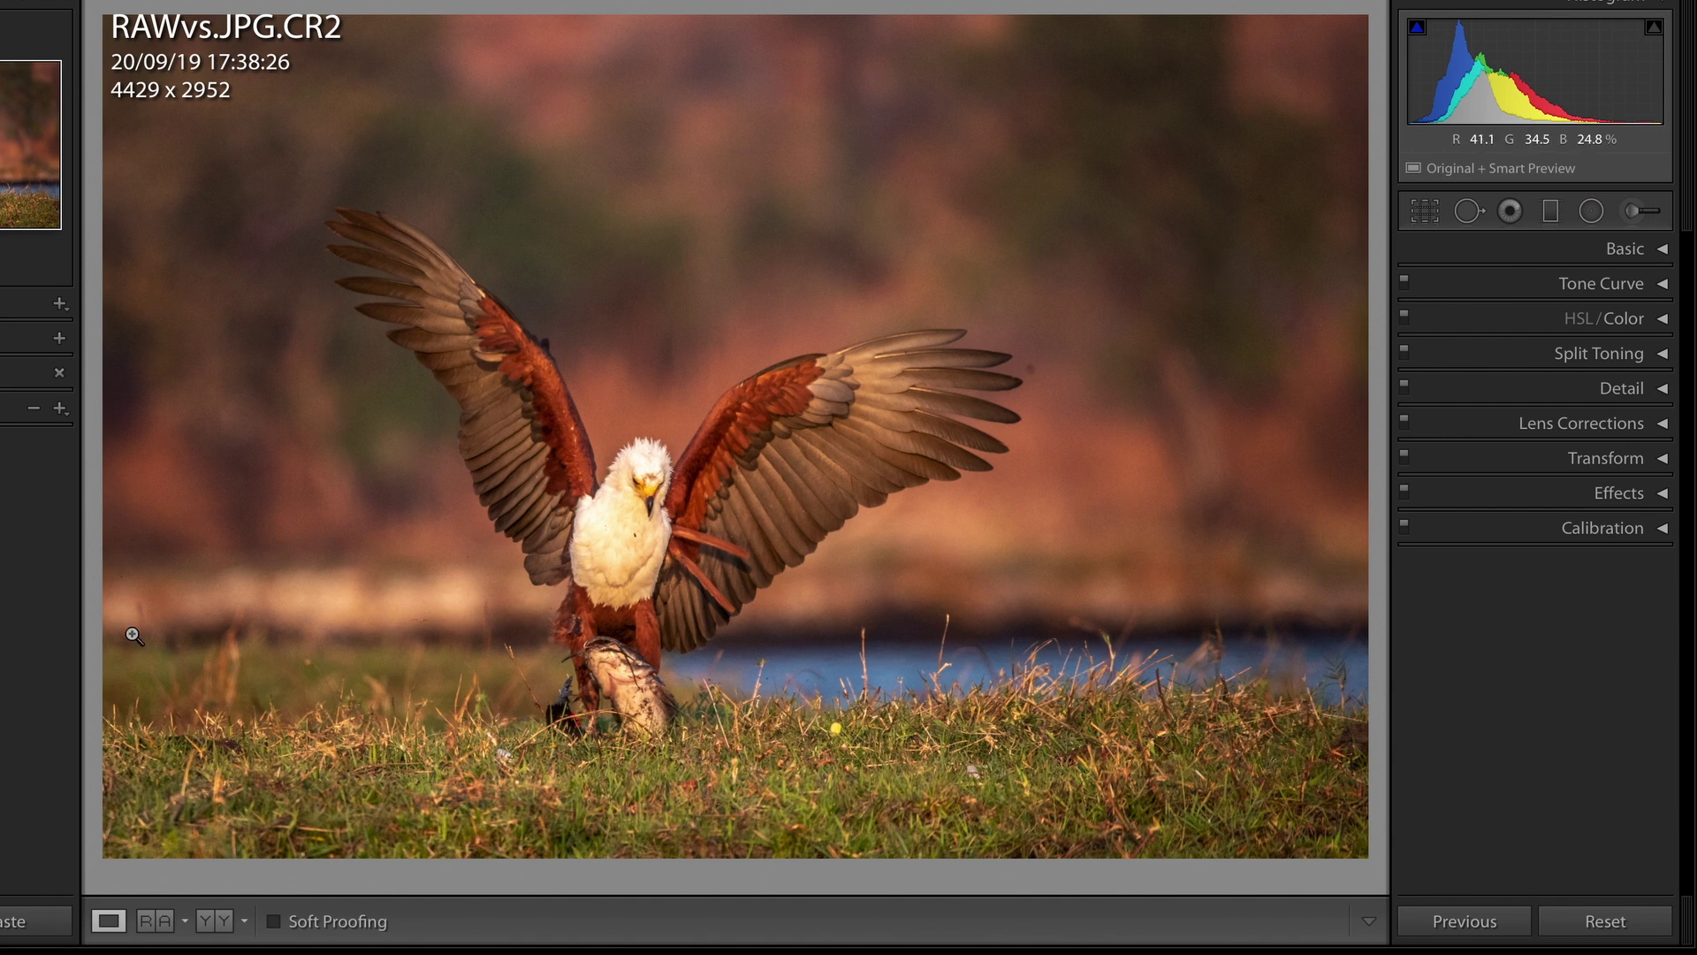
key("Right")
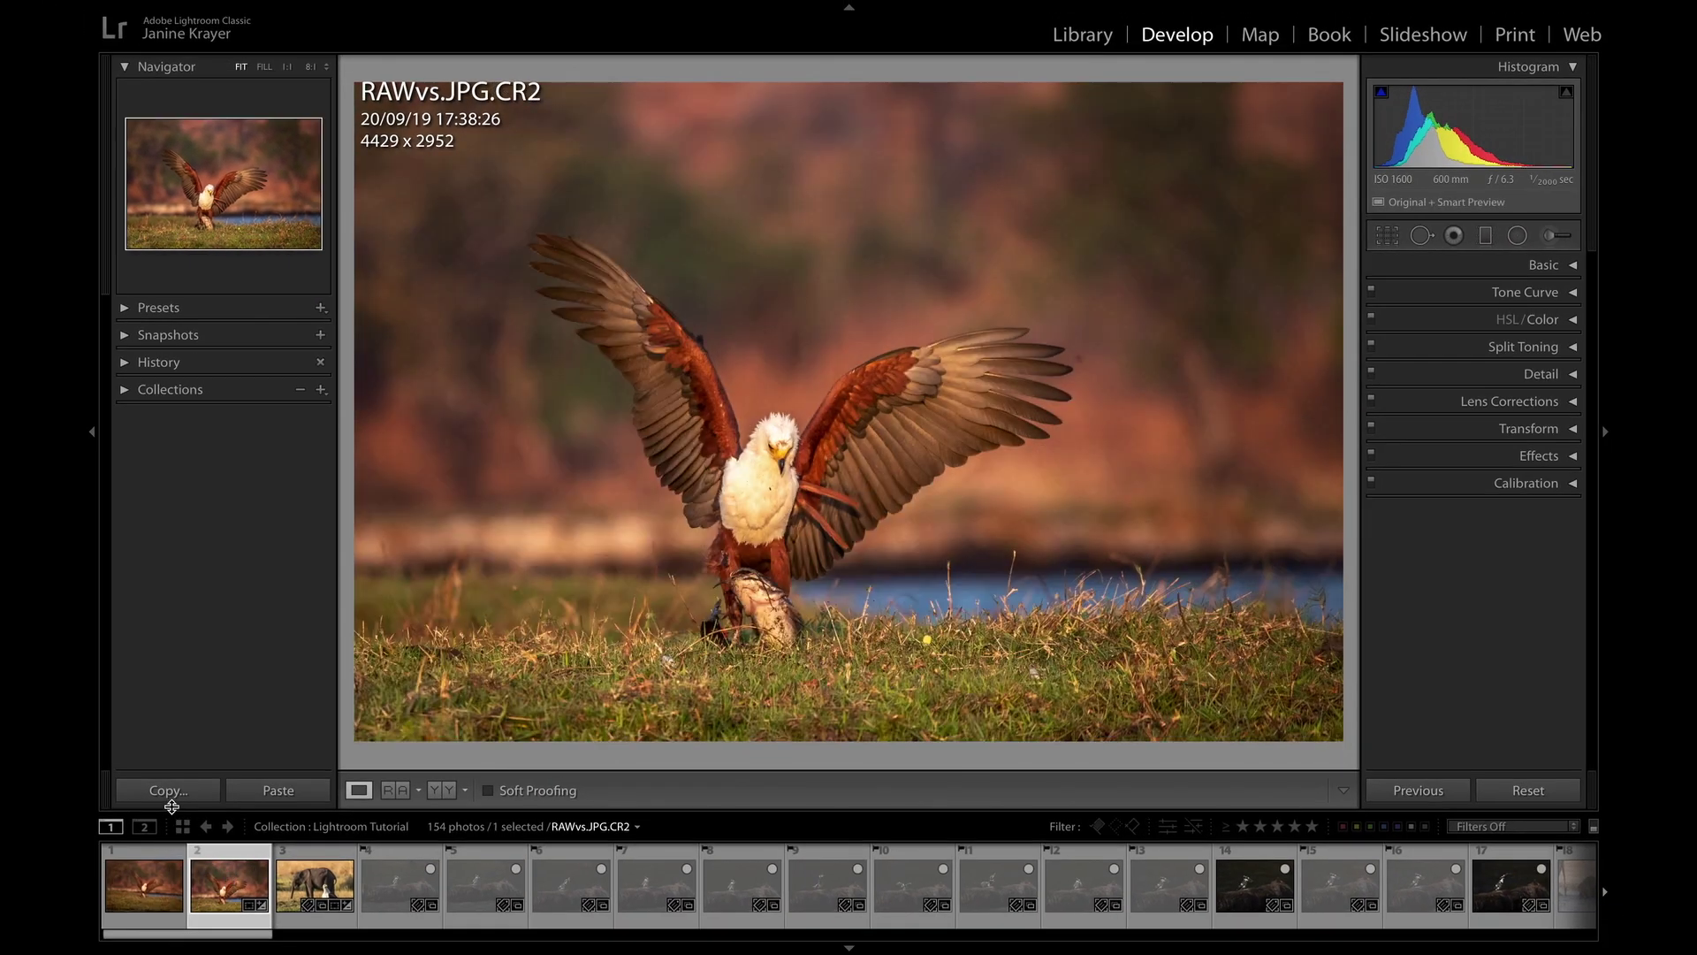
Copy the CR2's develop settings, including the crop, and paste them onto RAWvs.JPG(JPG).jpg.
left_click(167, 785)
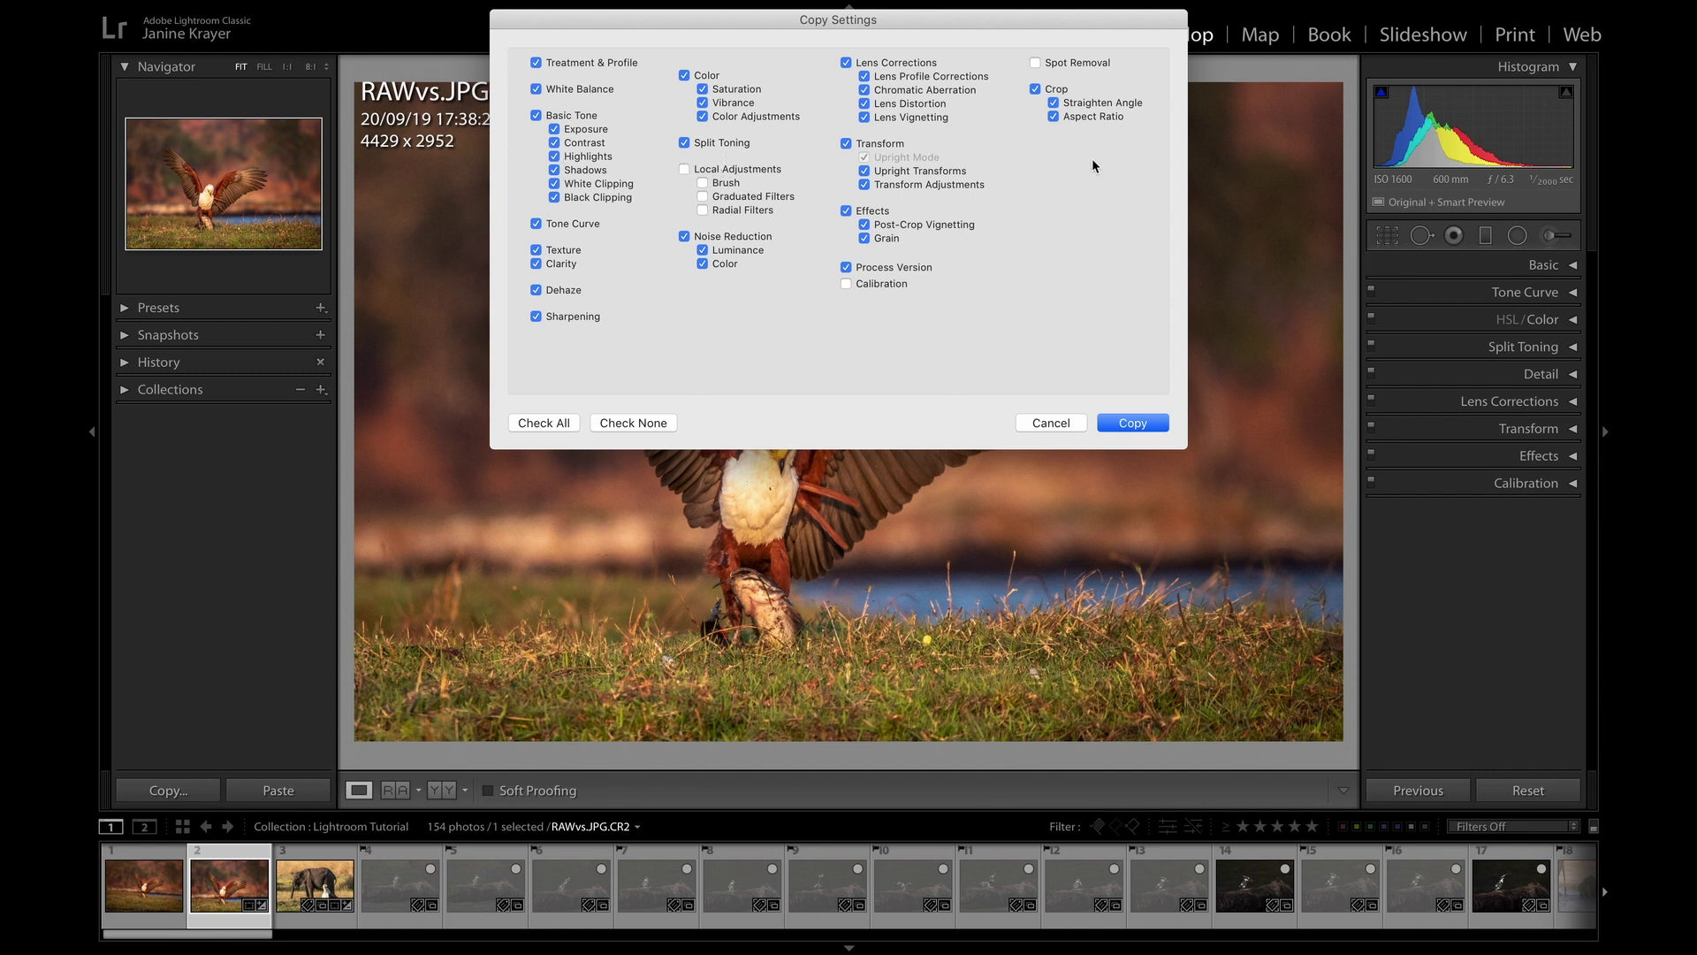
left_click(1036, 90)
left_click(1036, 90)
left_click(1108, 428)
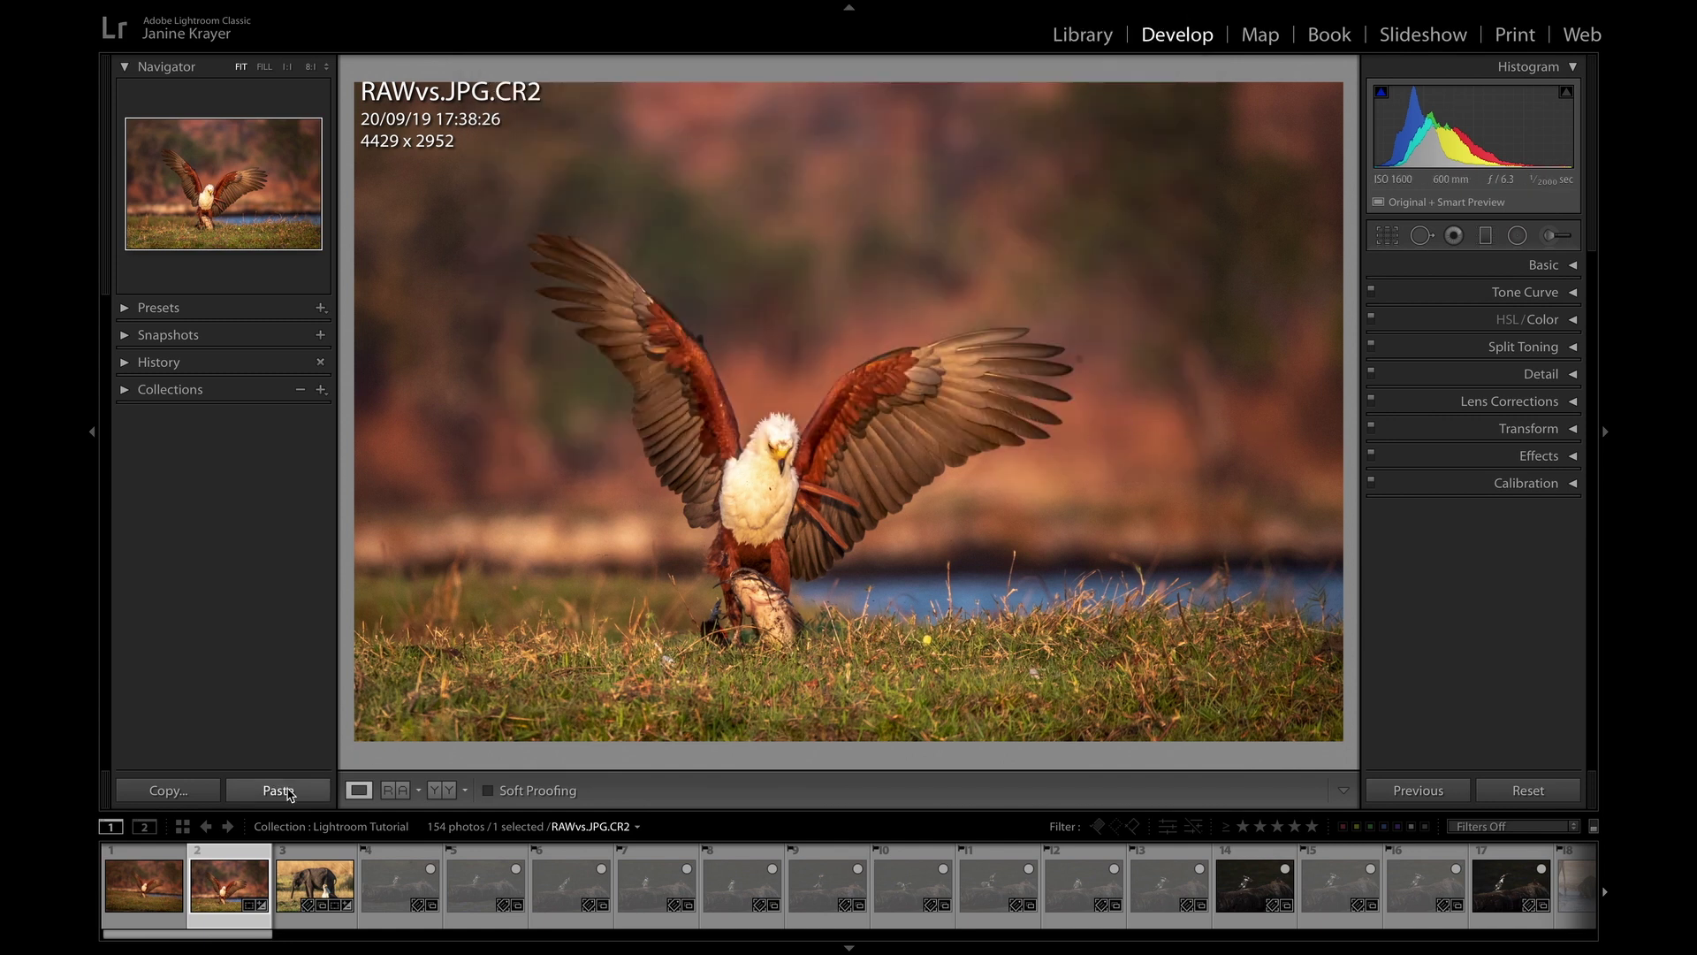
left_click(130, 888)
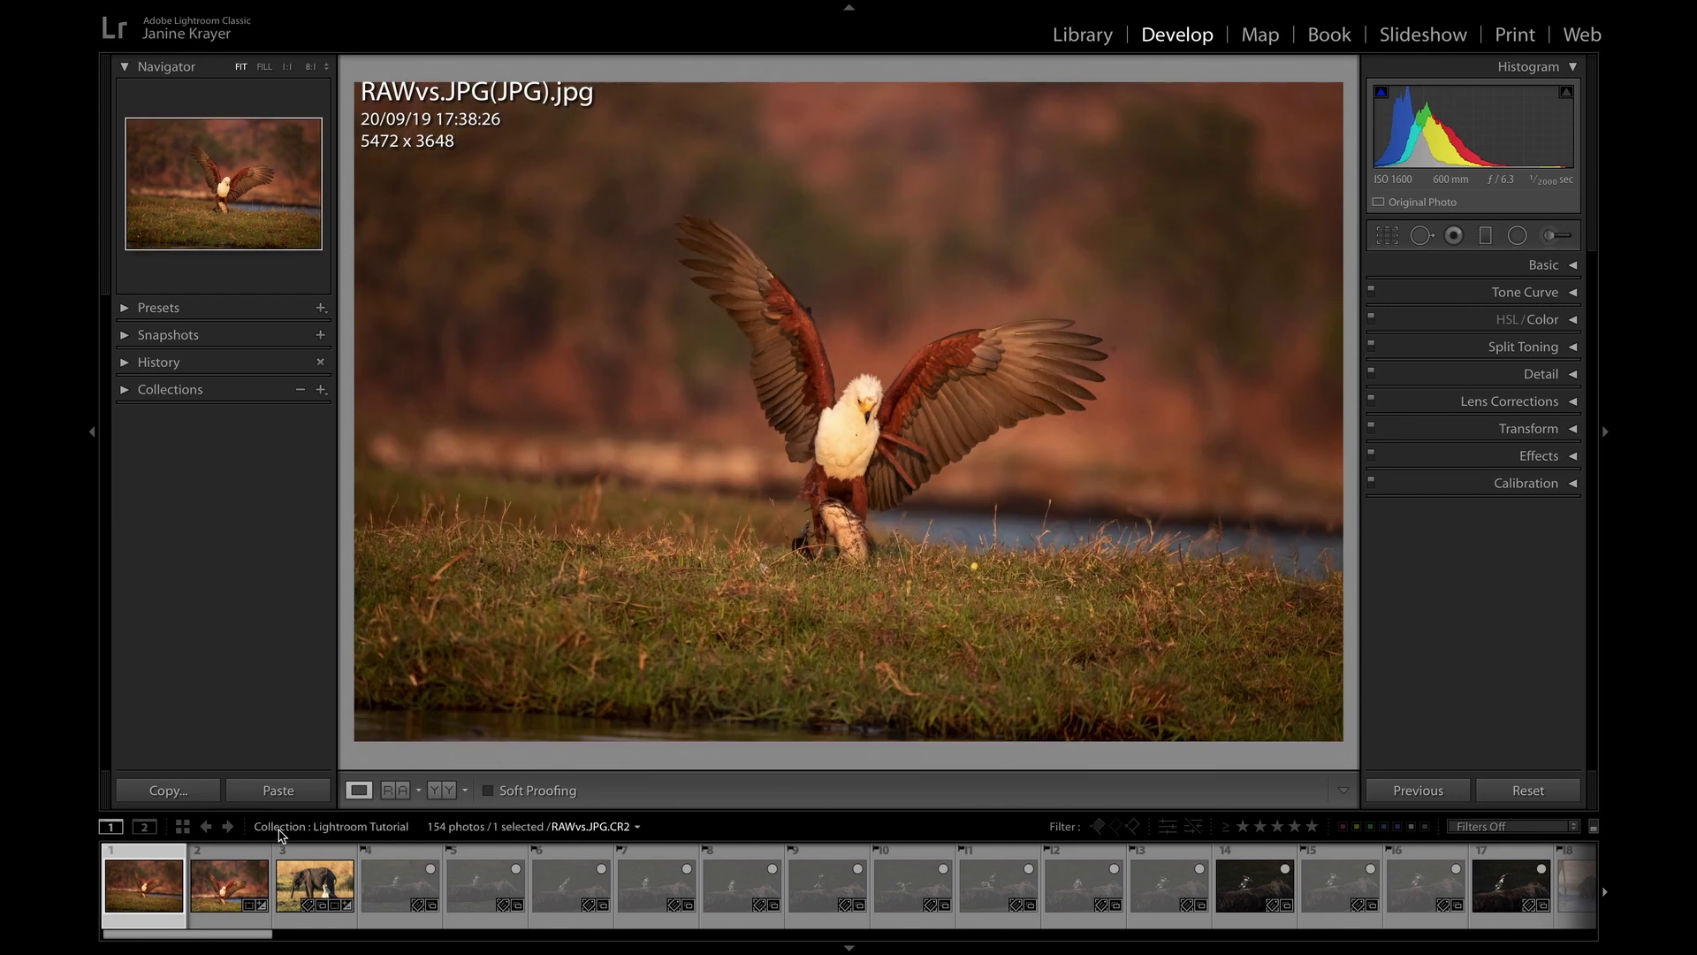
left_click(277, 790)
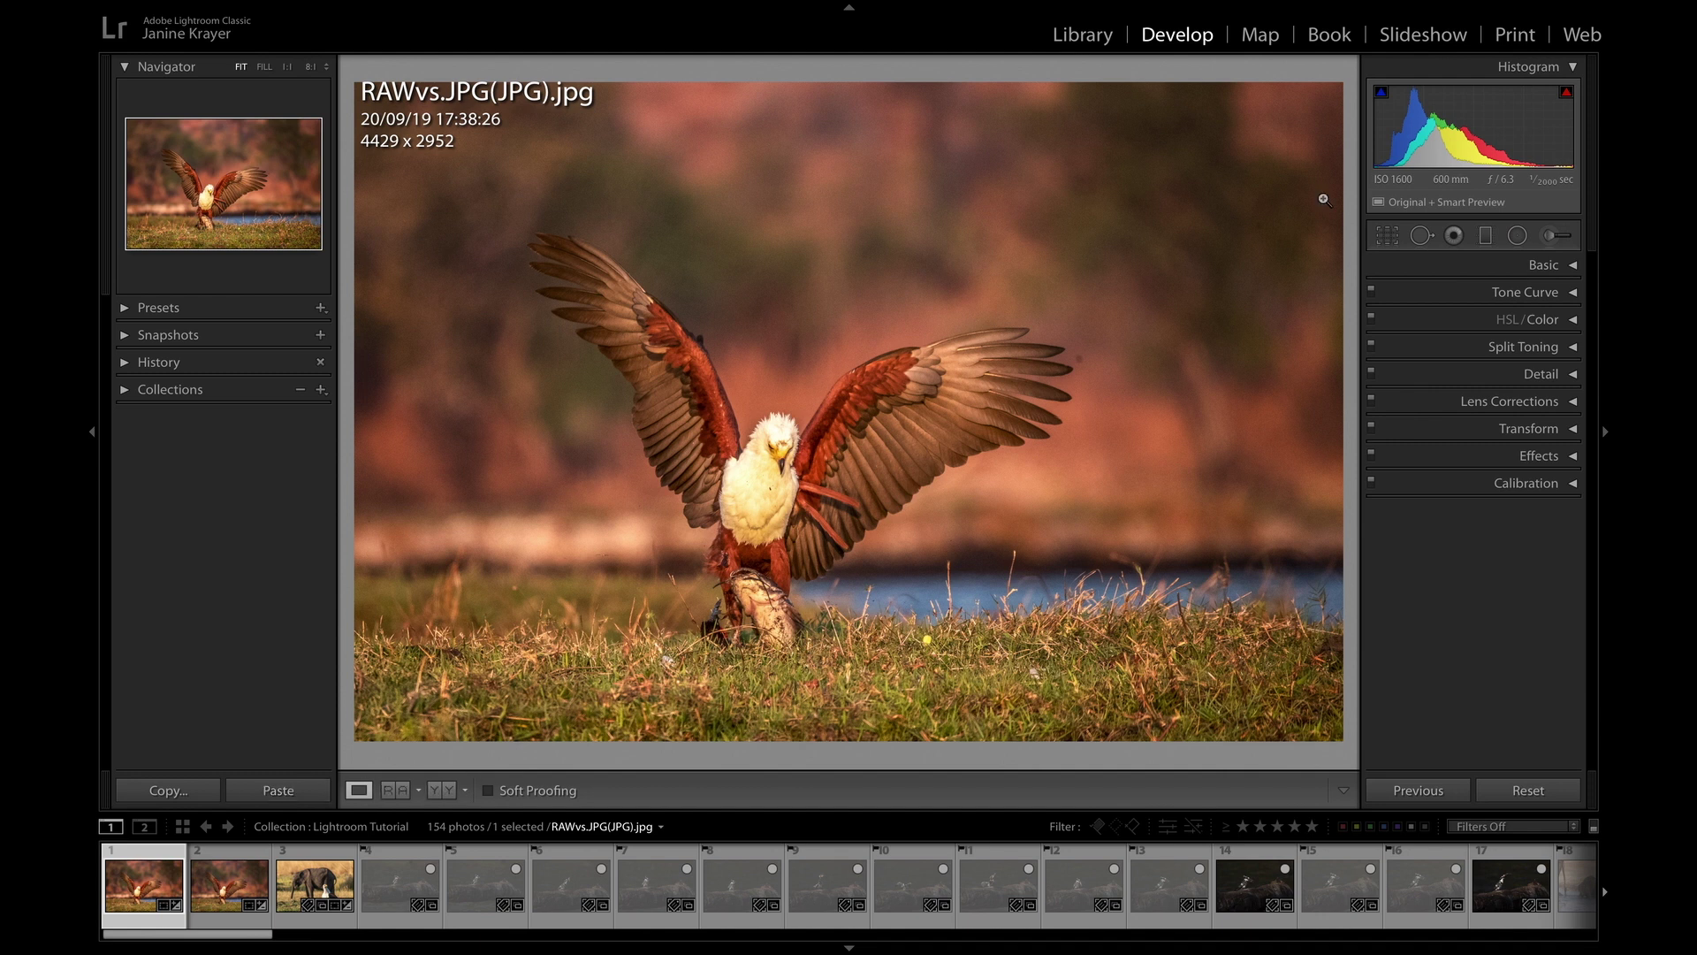
Compare the edited CR2 and JPG side by side in the Library at 1:1, examining the eagle's head, feathers and background.
left_click(1095, 43)
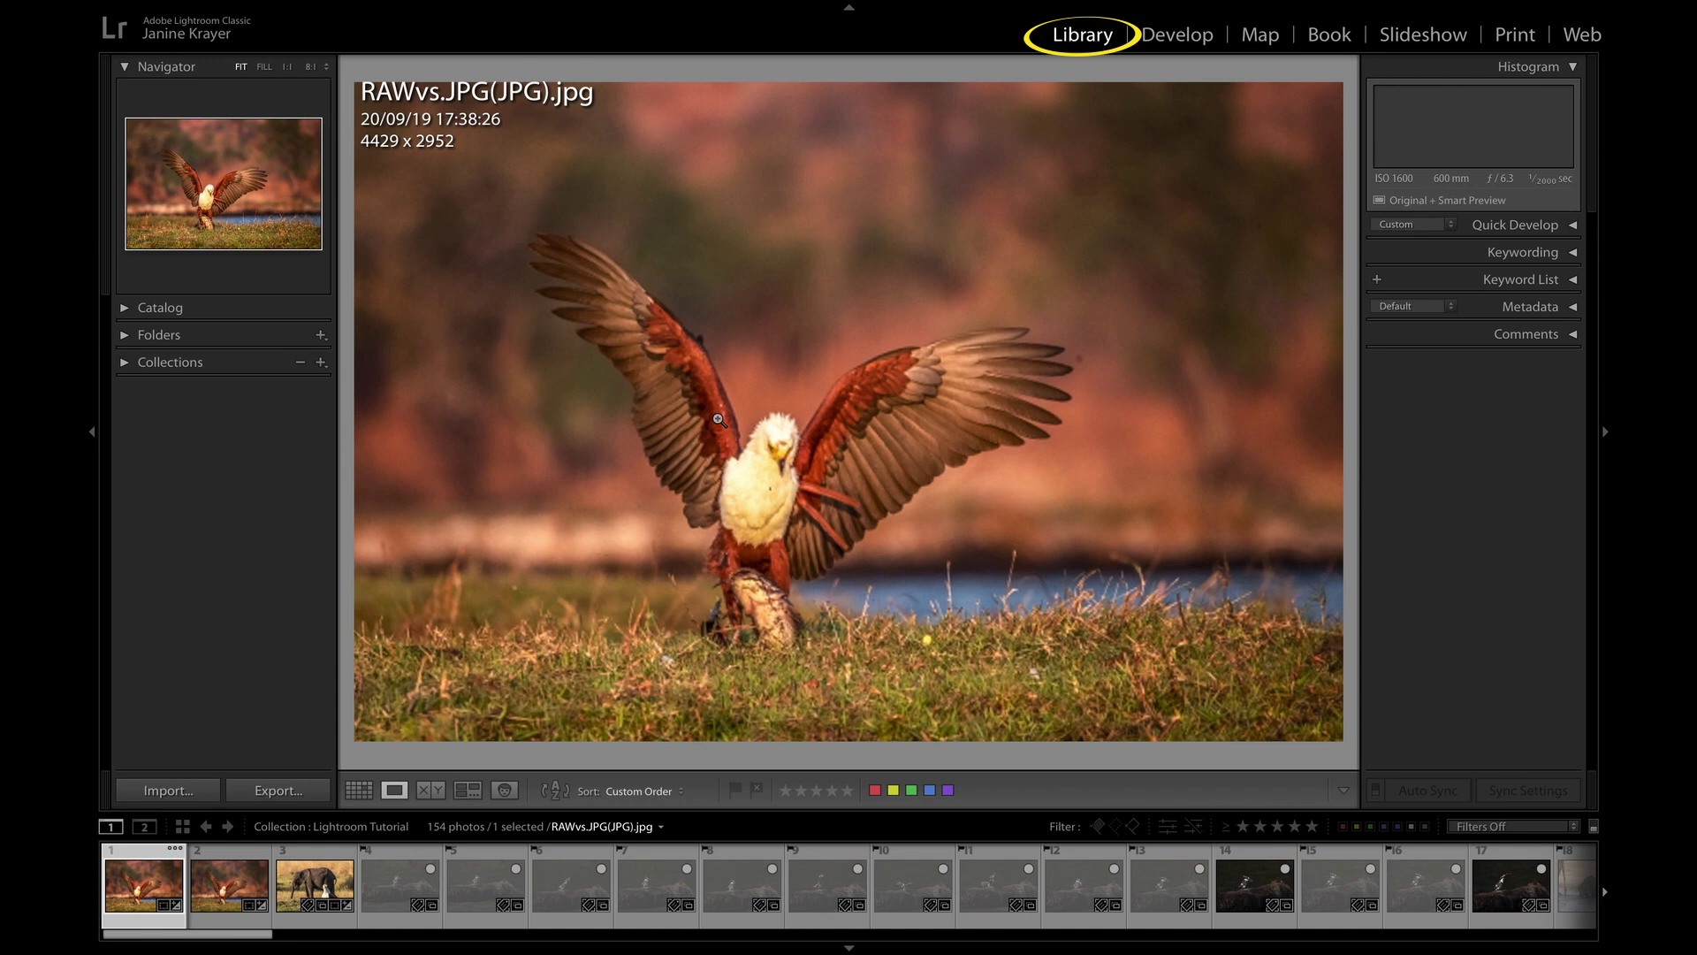
left_click(433, 791)
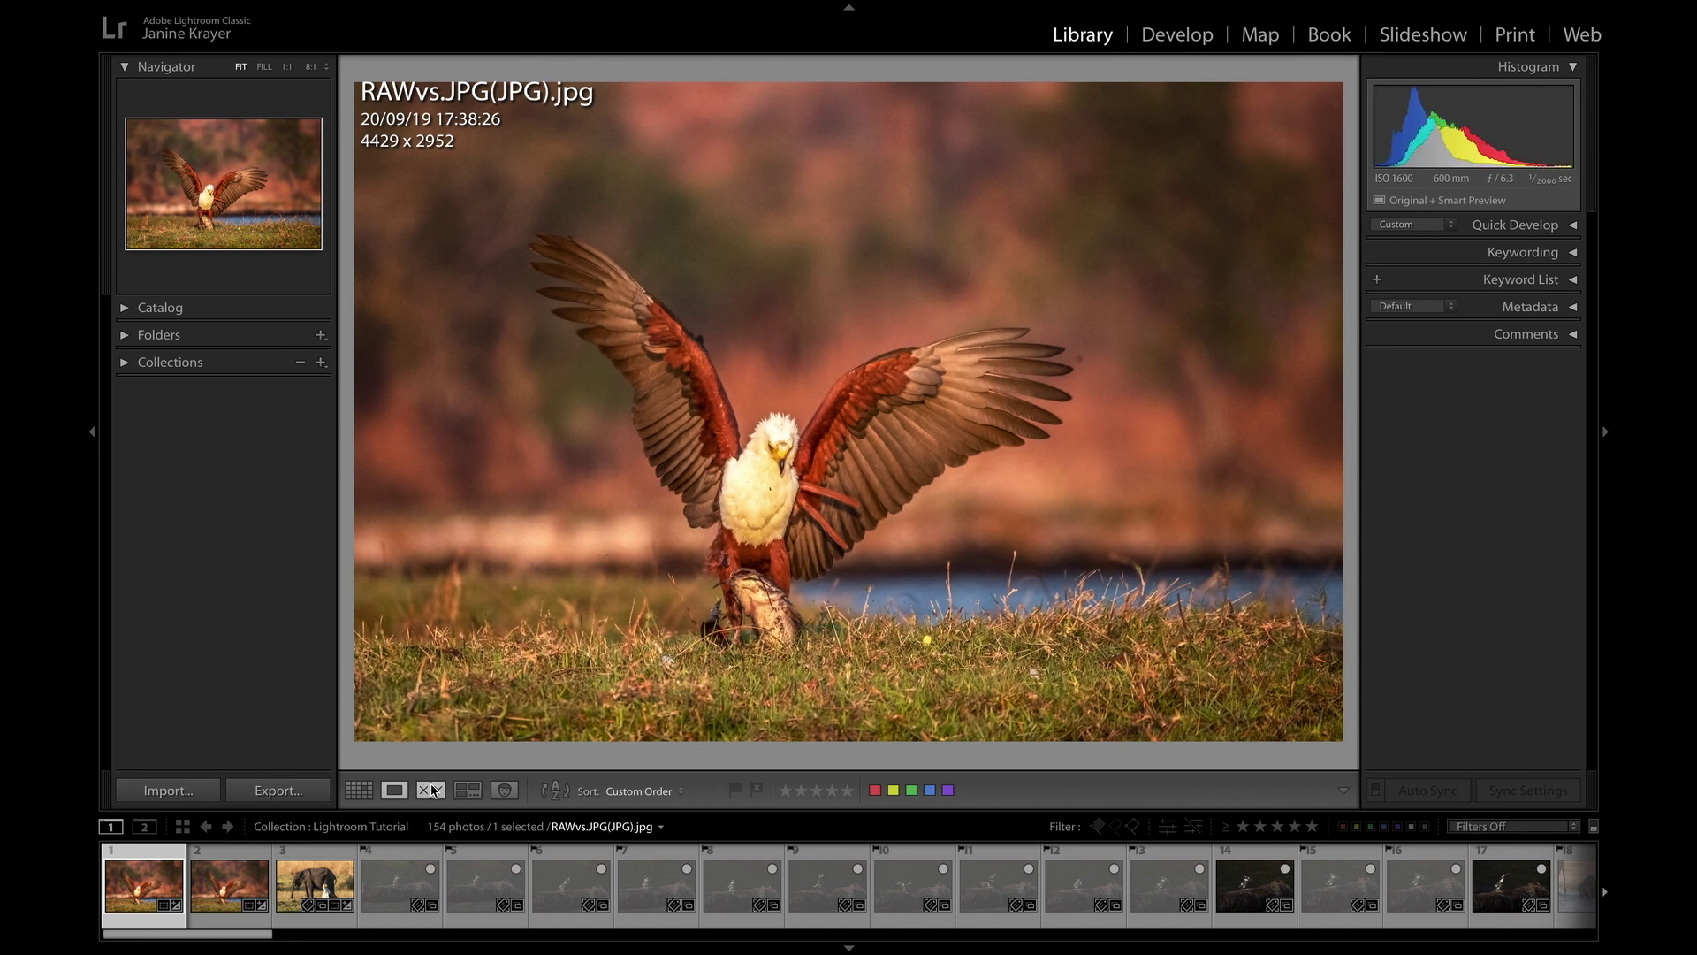
left_click(287, 67)
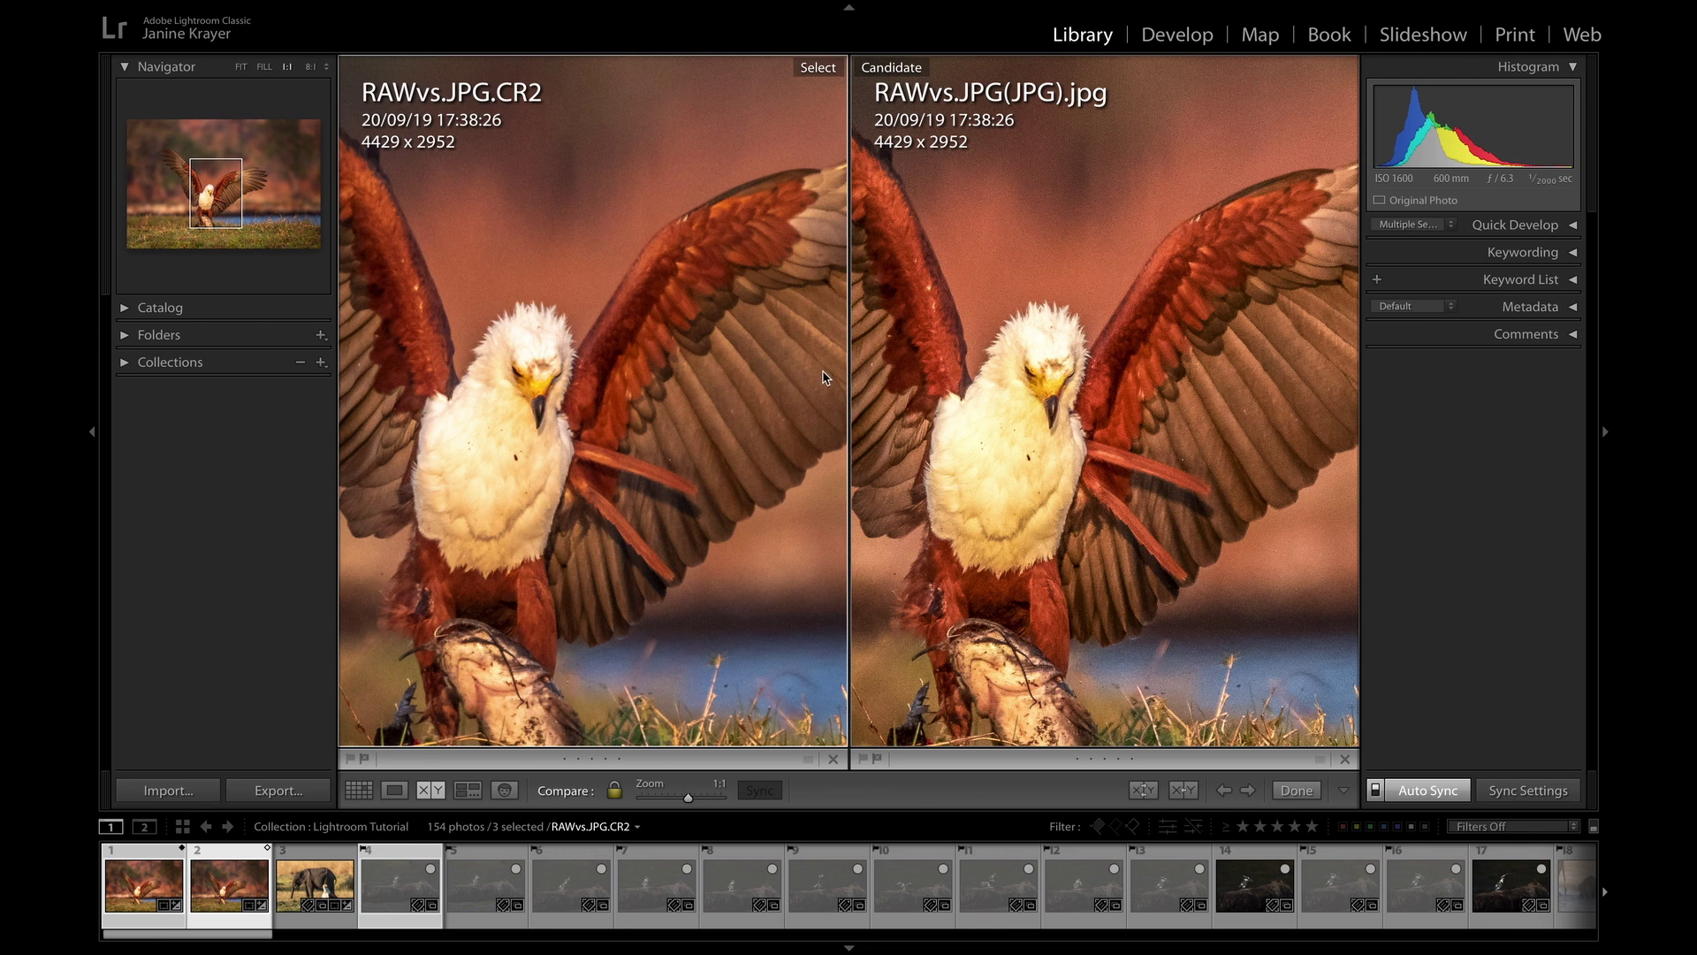
left_click_drag(613, 597, 658, 605)
left_click_drag(505, 271, 456, 279)
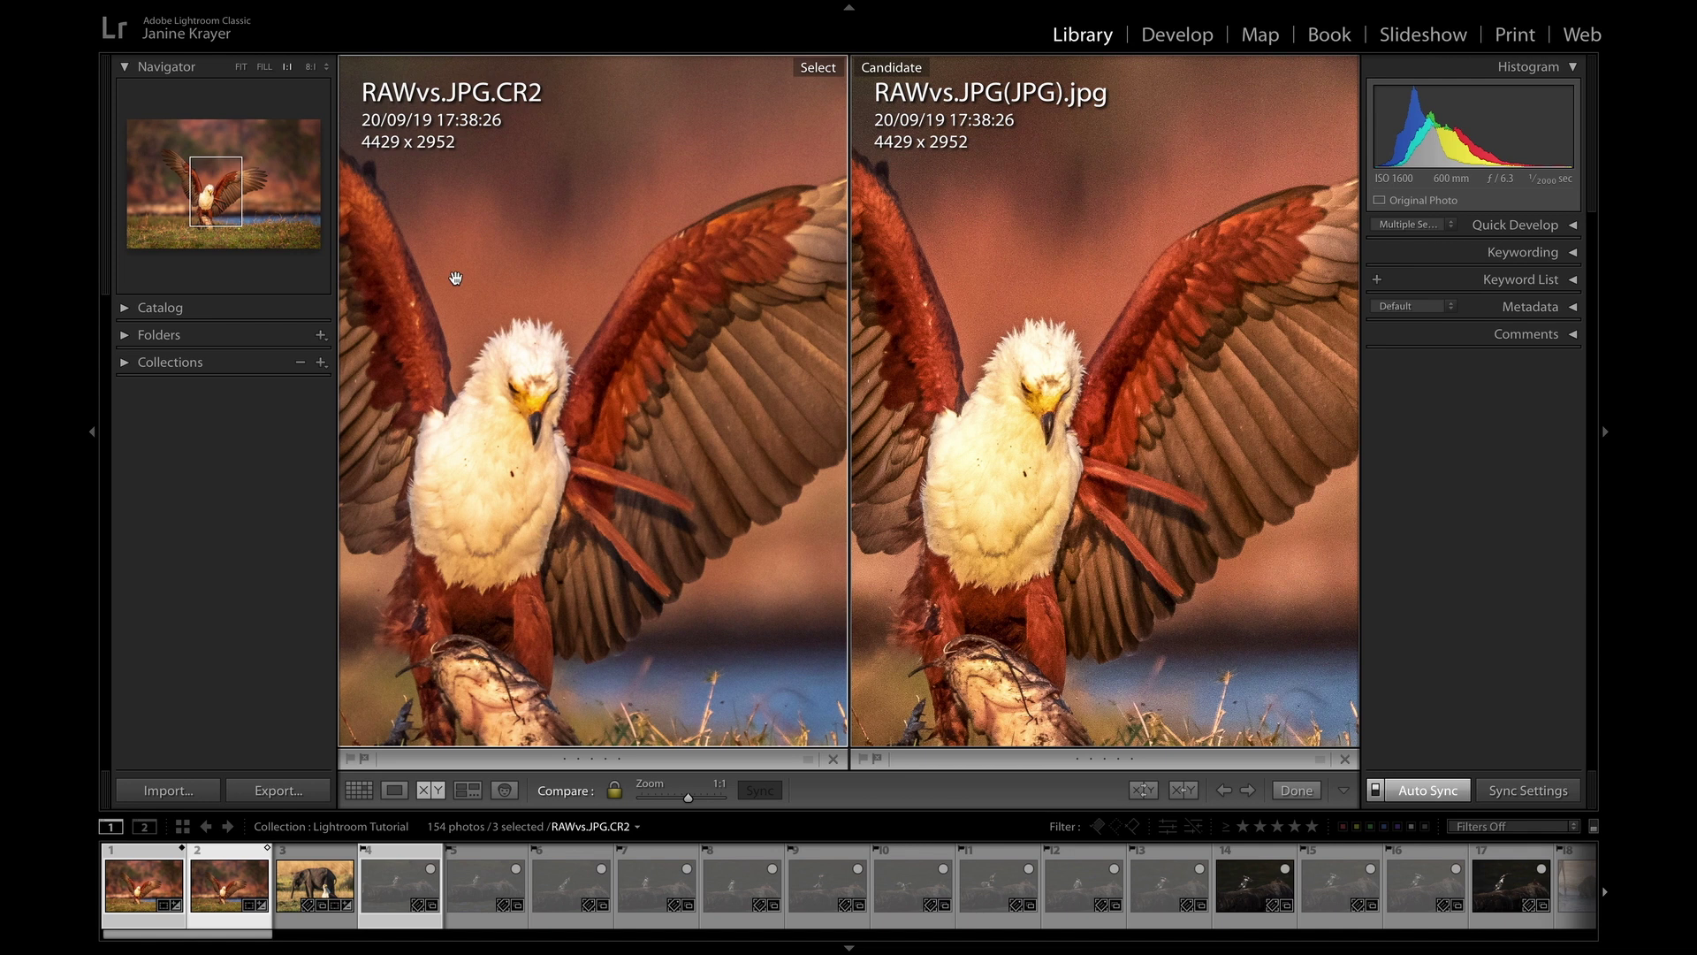
left_click_drag(475, 355, 494, 363)
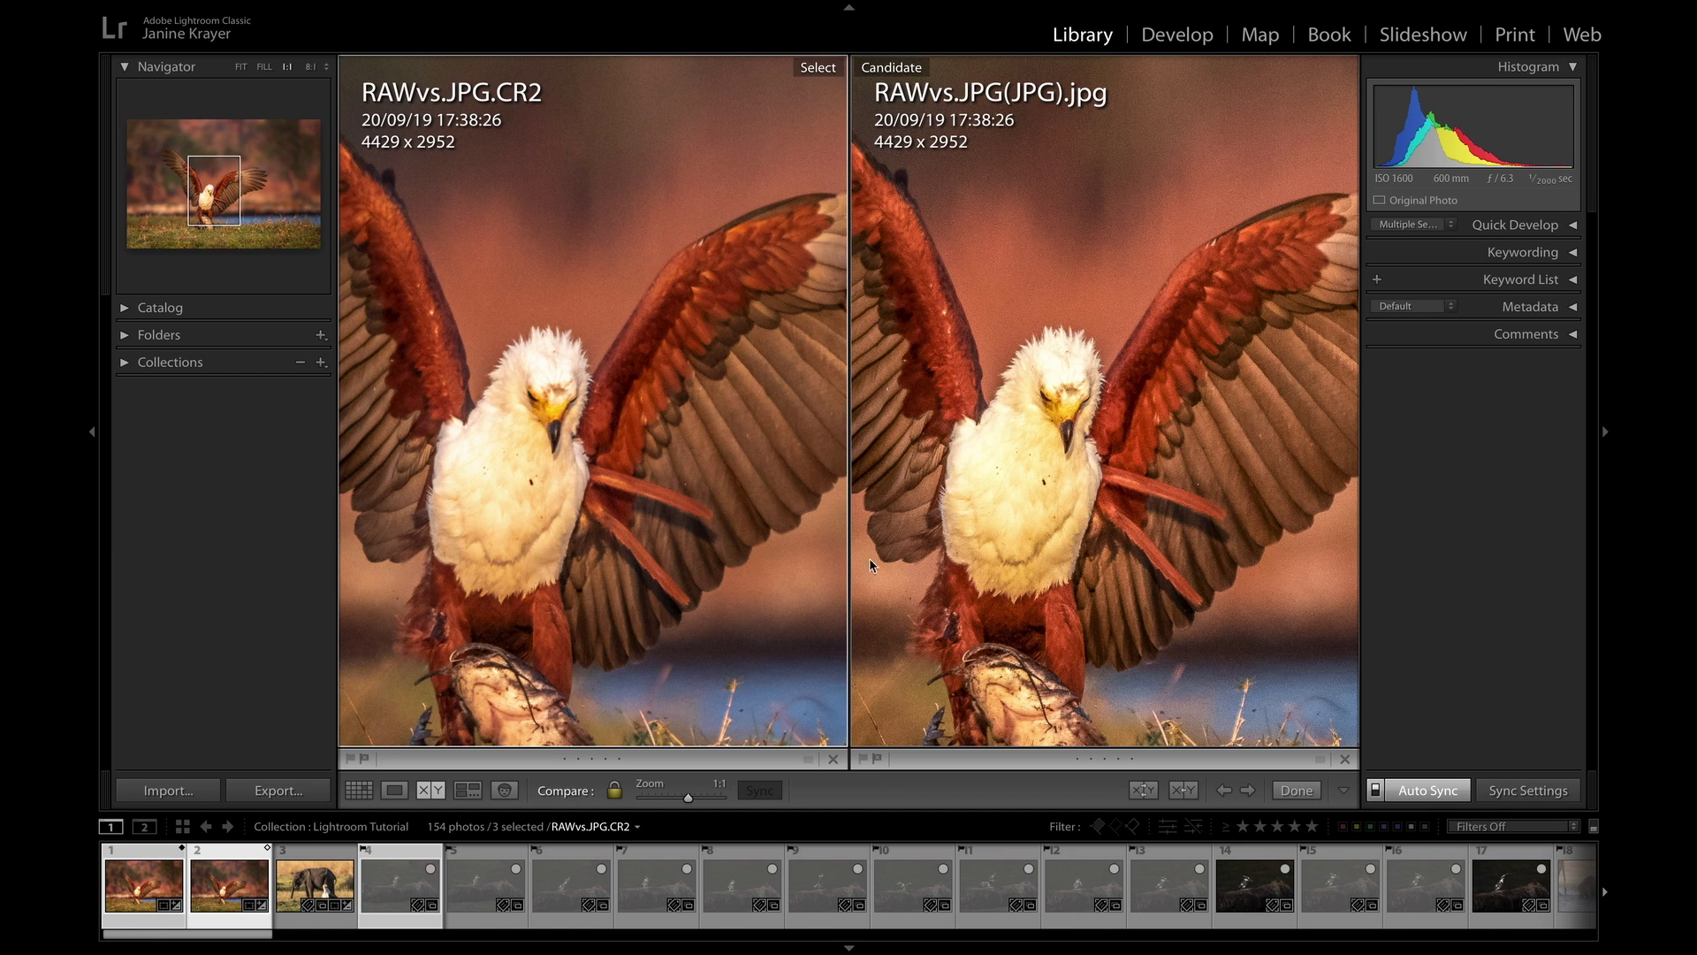
left_click_drag(1014, 573, 1009, 446)
left_click_drag(1020, 366, 1022, 481)
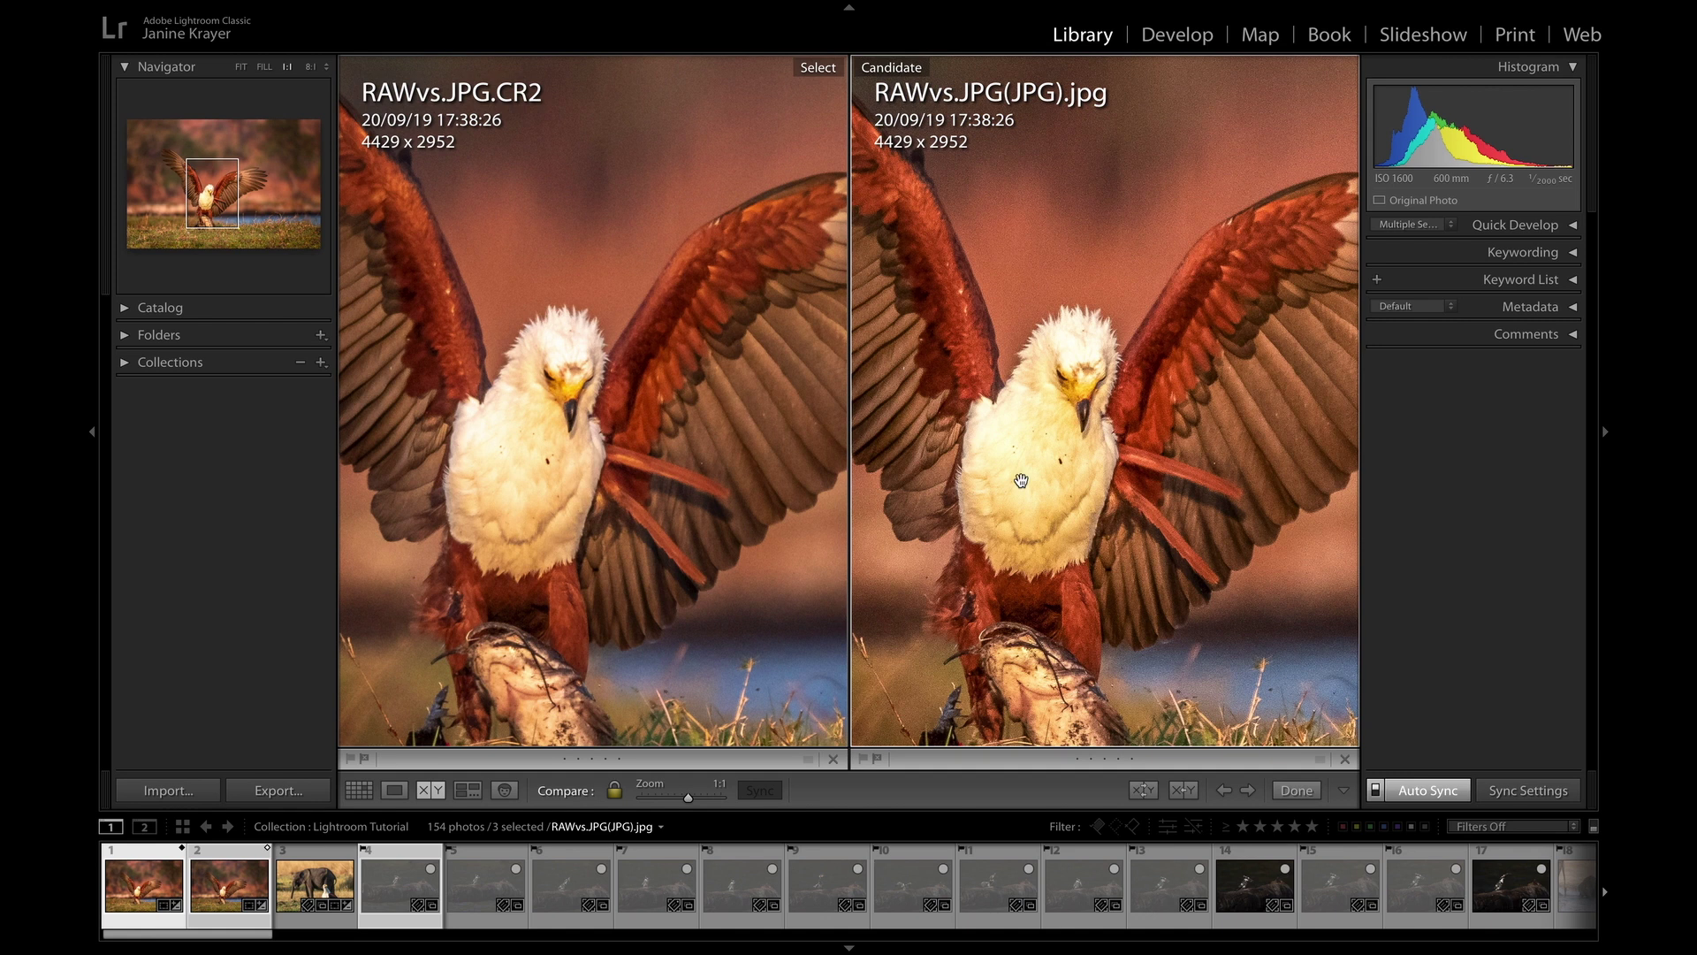
Compare the CR2 and JPG at 8:1, examining noise and detail around the beak, chest and blue water background.
left_click(310, 67)
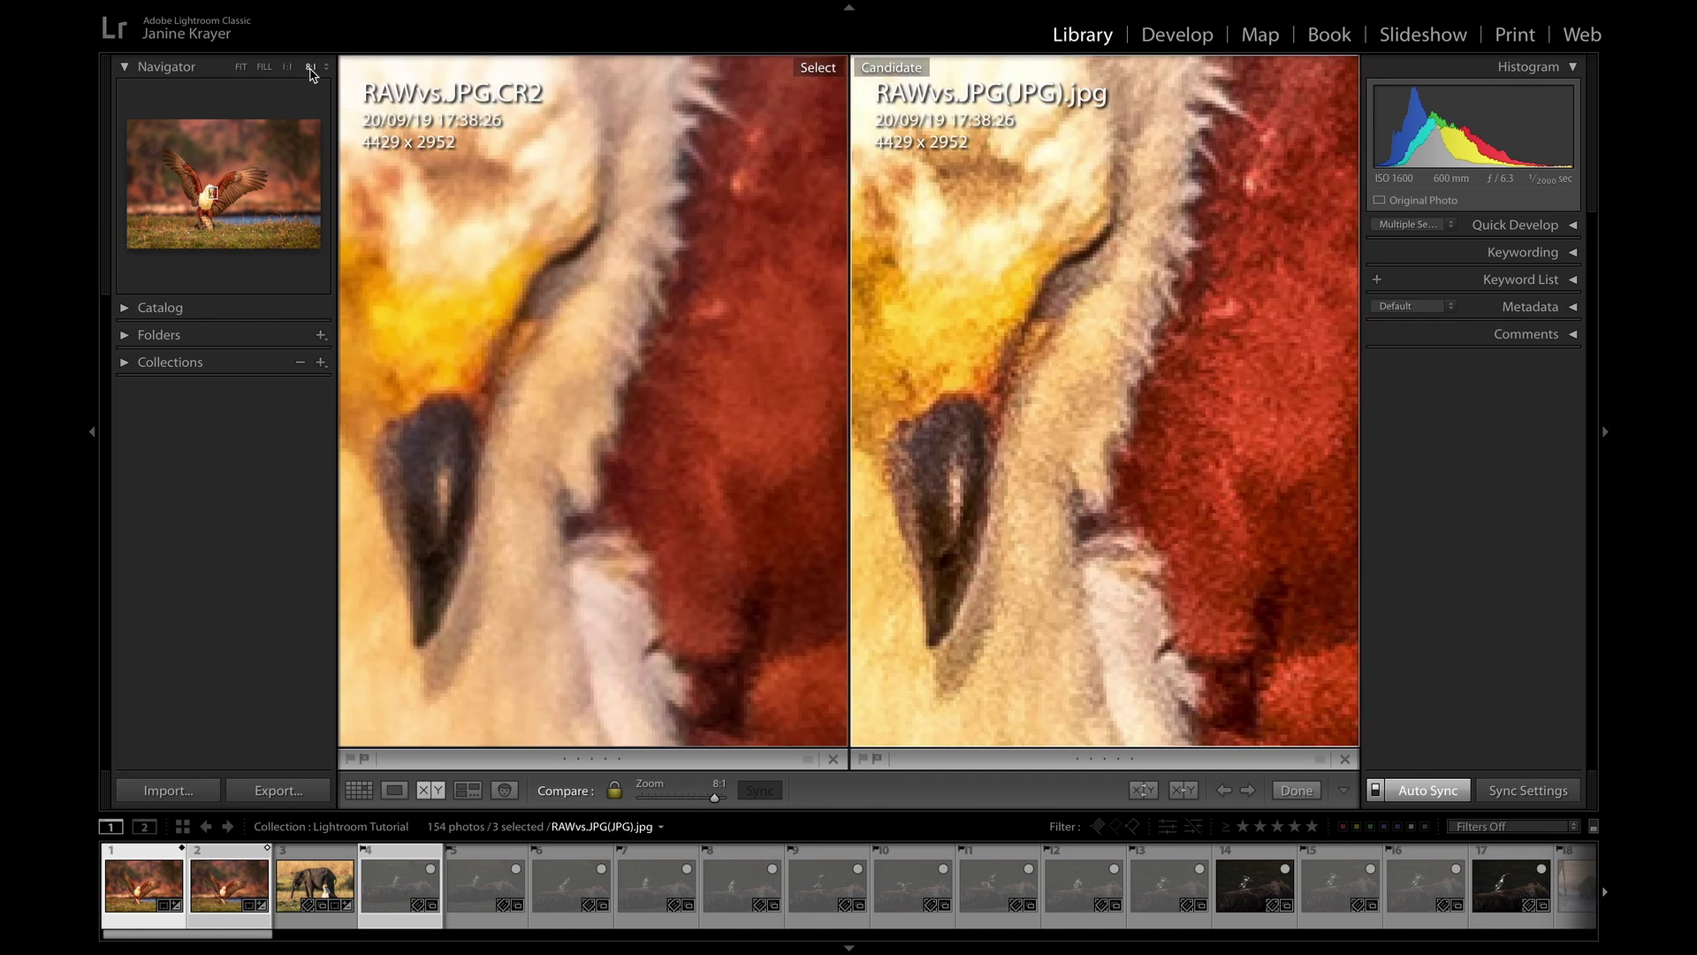
left_click_drag(540, 473, 541, 68)
left_click_drag(572, 650, 485, 305)
mouse_move(594, 610)
left_mouse_down()
mouse_move(519, 163)
mouse_move(470, 23)
mouse_move(557, 390)
mouse_move(511, 96)
left_mouse_up()
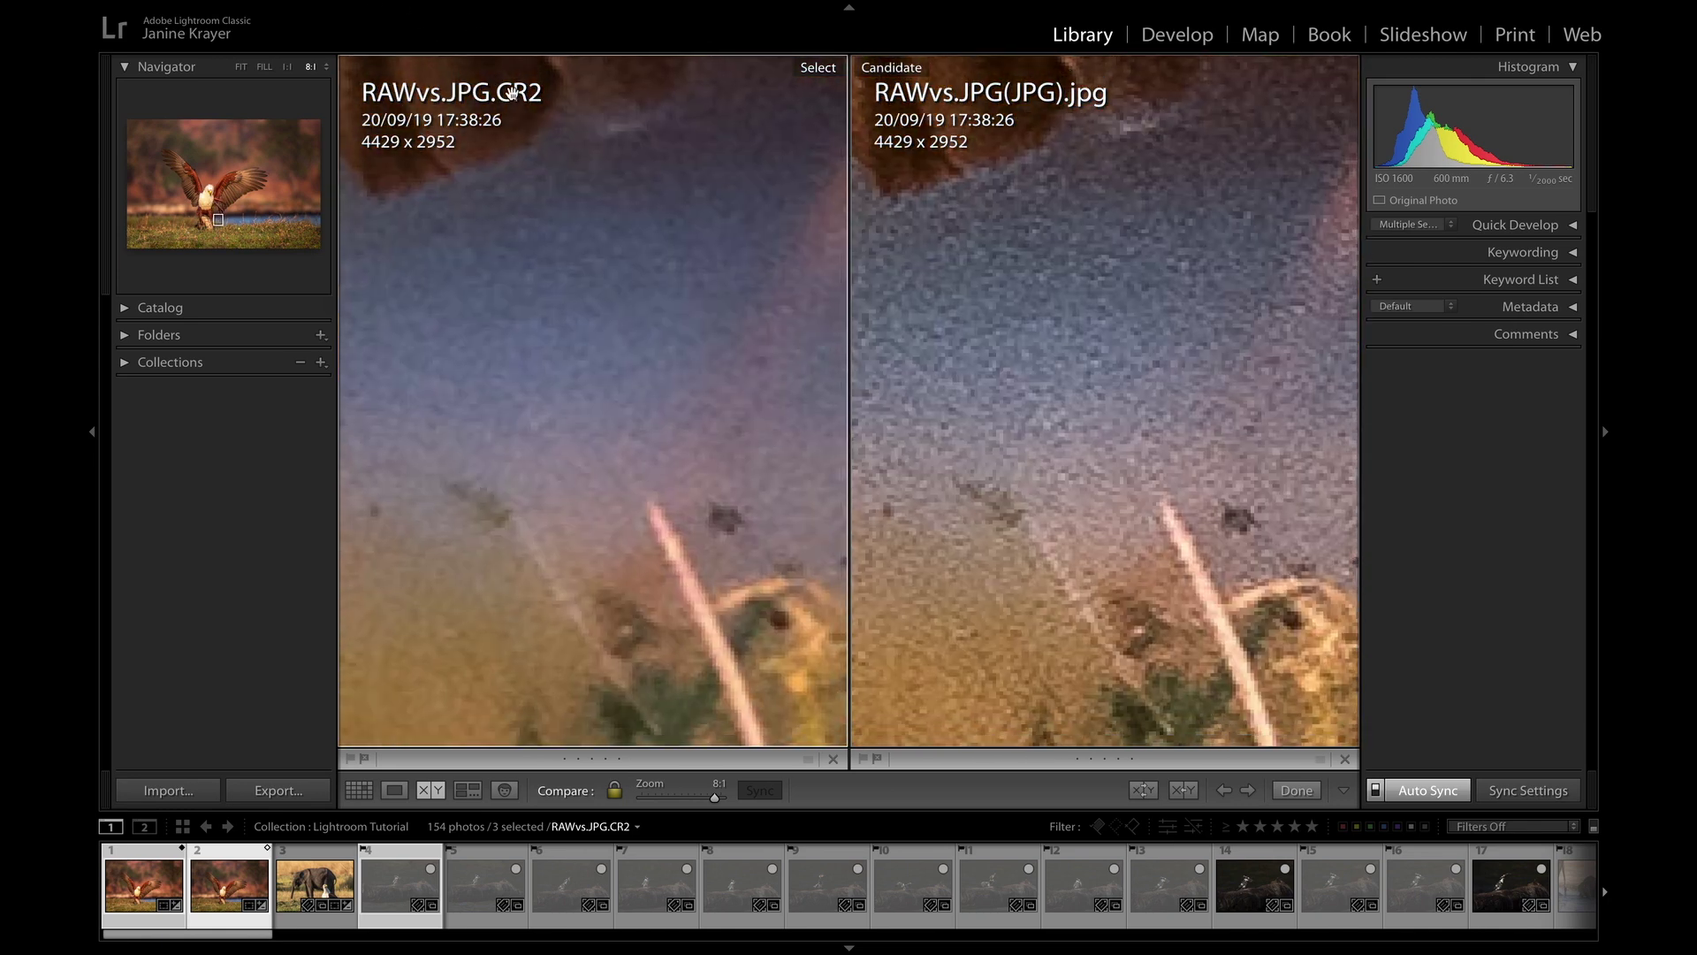
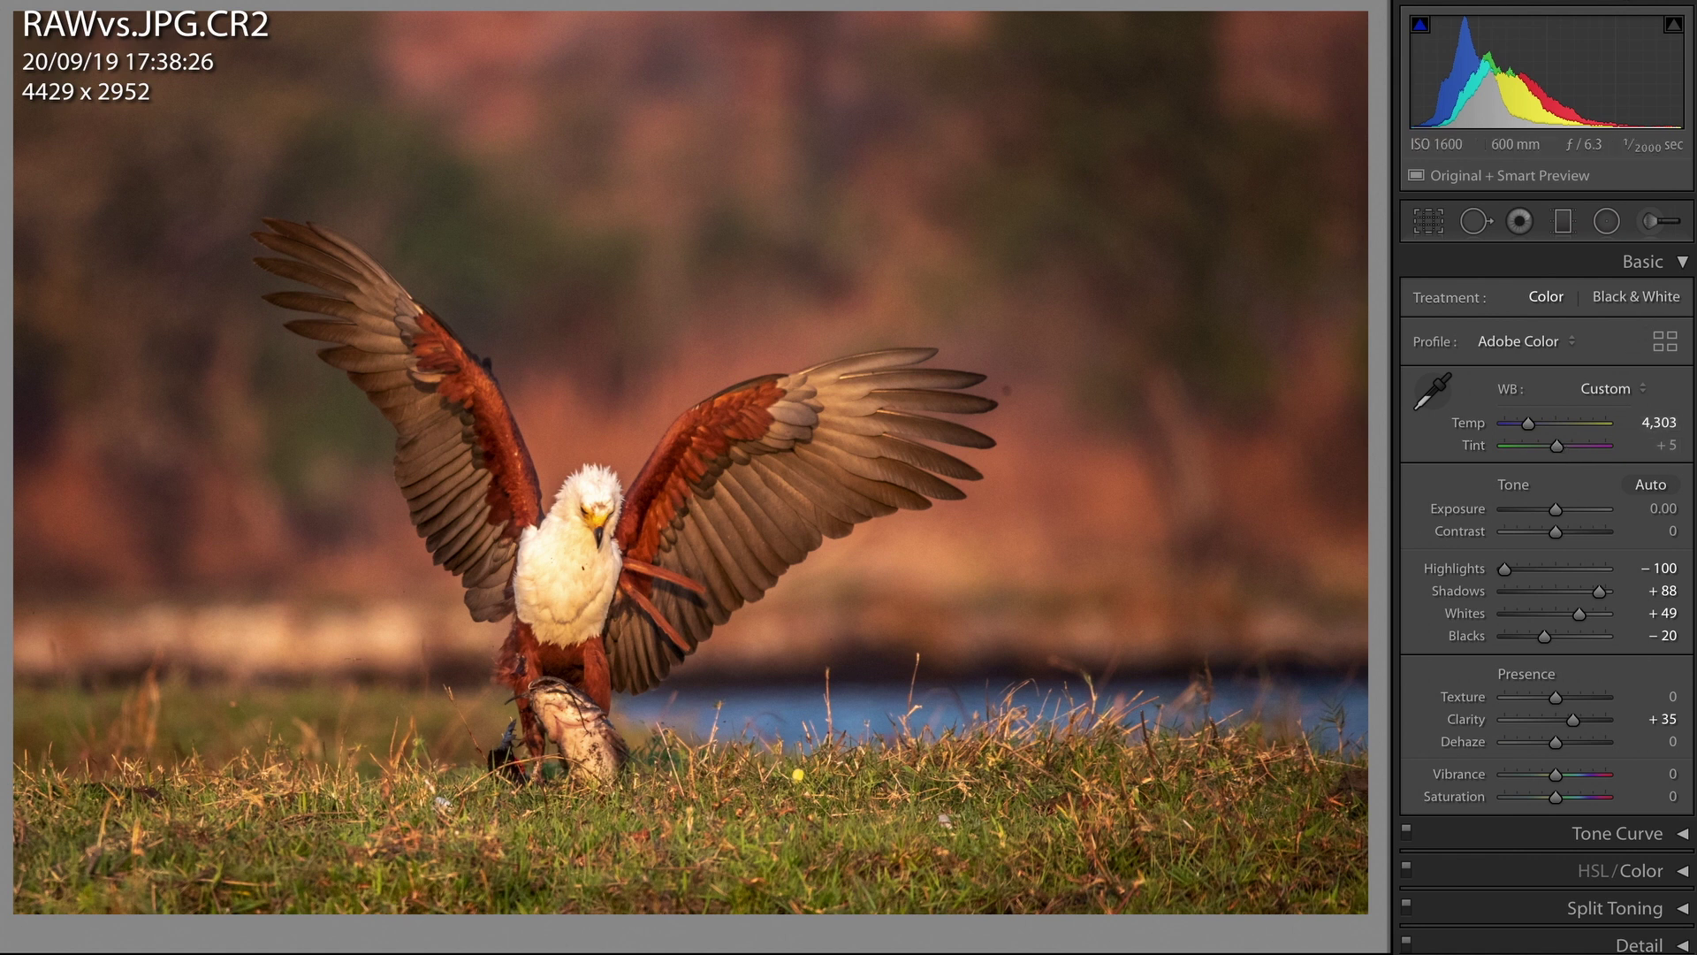
Adjust RAWvs.JPG.CR2's colors: Yellow Saturation +10 and Luminance +39, Orange Saturation -15 and Luminance +20.
left_click(1684, 263)
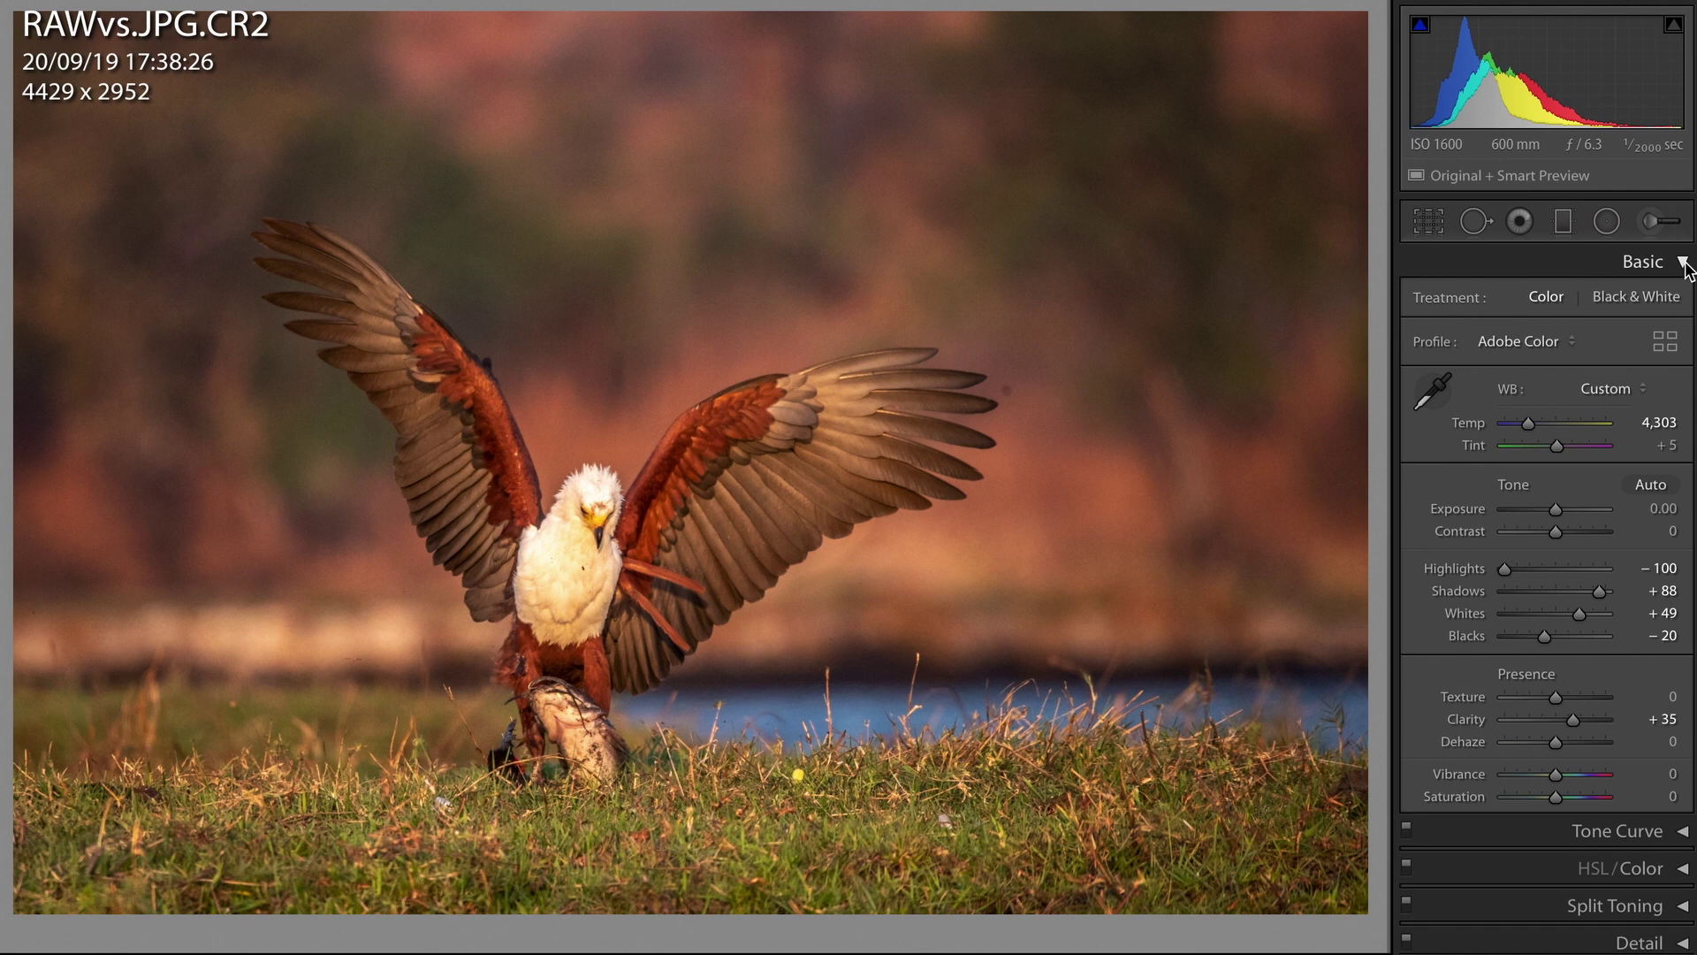
left_click(1683, 336)
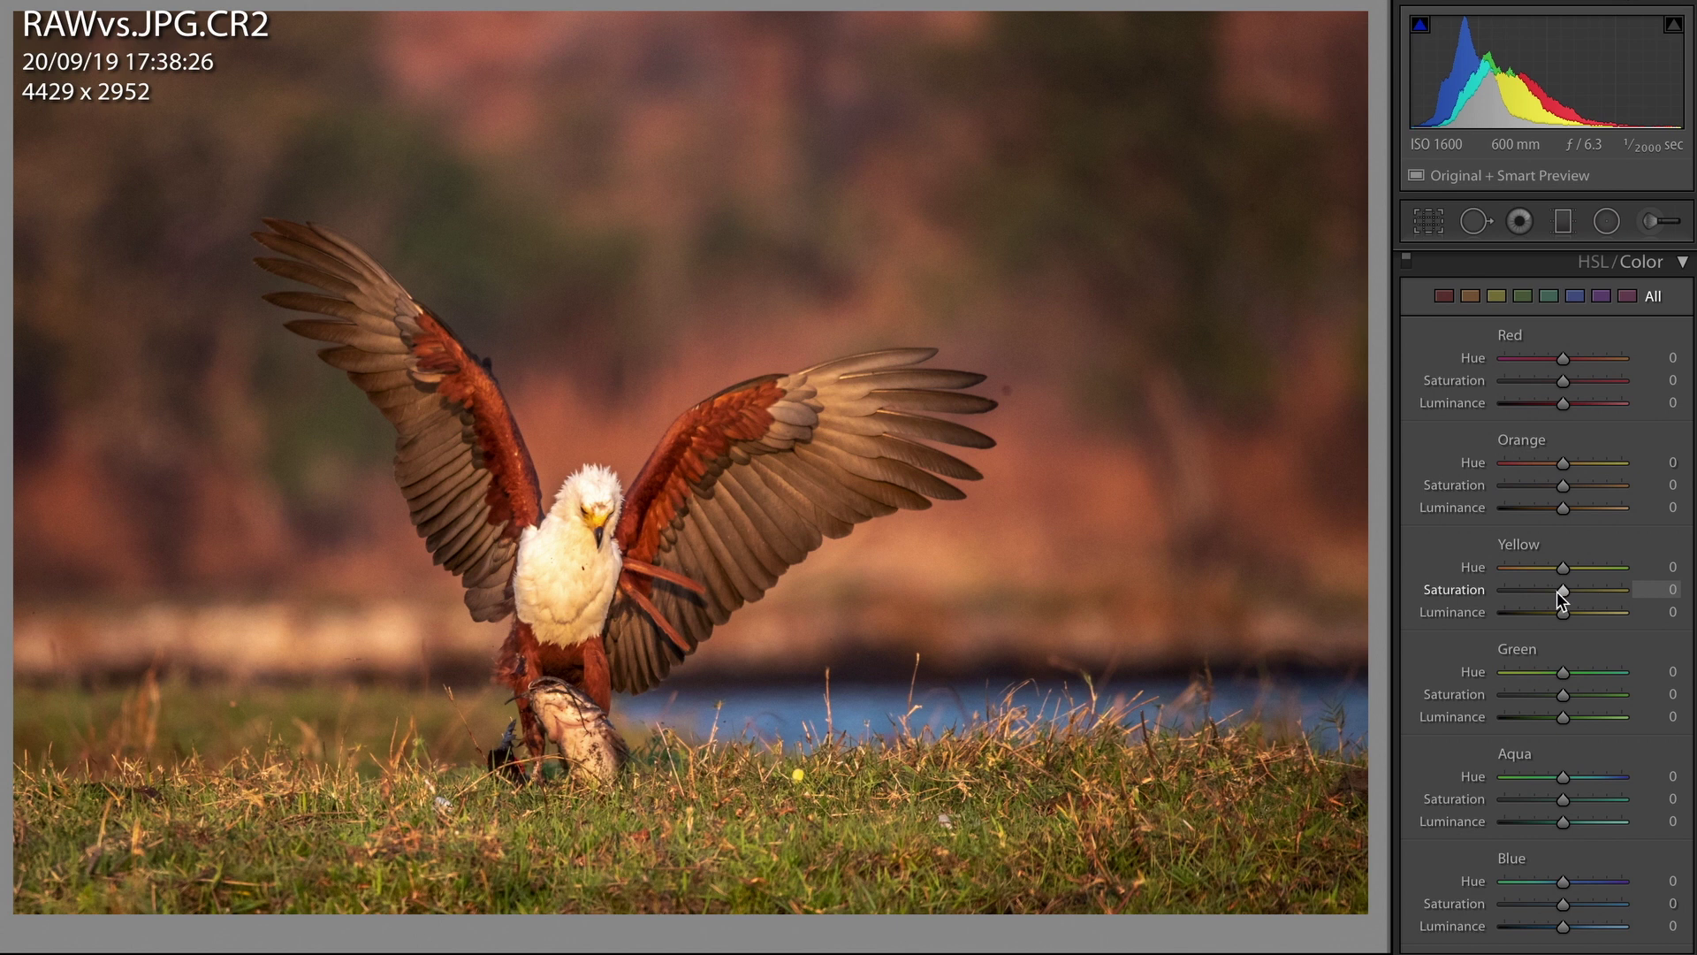
mouse_move(1558, 592)
left_mouse_down()
mouse_move(1594, 593)
mouse_move(1557, 597)
mouse_move(1587, 615)
mouse_move(1591, 594)
mouse_move(1574, 599)
left_mouse_up()
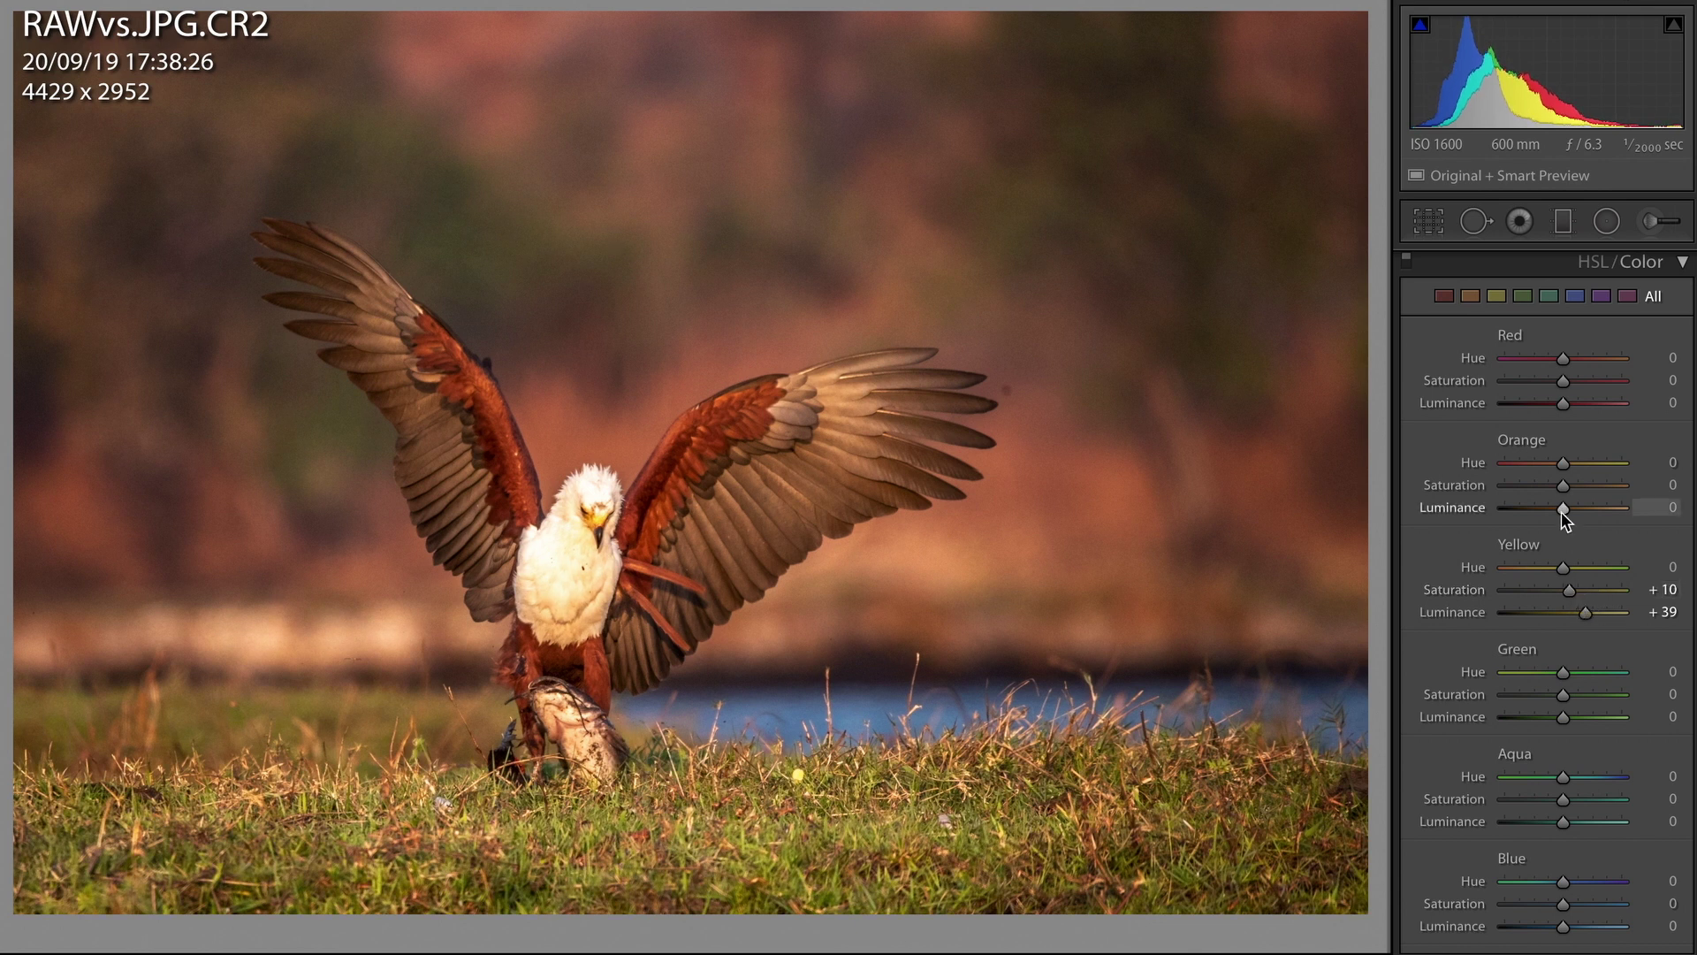
mouse_move(1560, 513)
left_mouse_down()
mouse_move(1588, 509)
mouse_move(1553, 492)
left_mouse_up()
Lower the CR2 photo's Exposure to -0.40.
scroll(1551, 485, "up", 2)
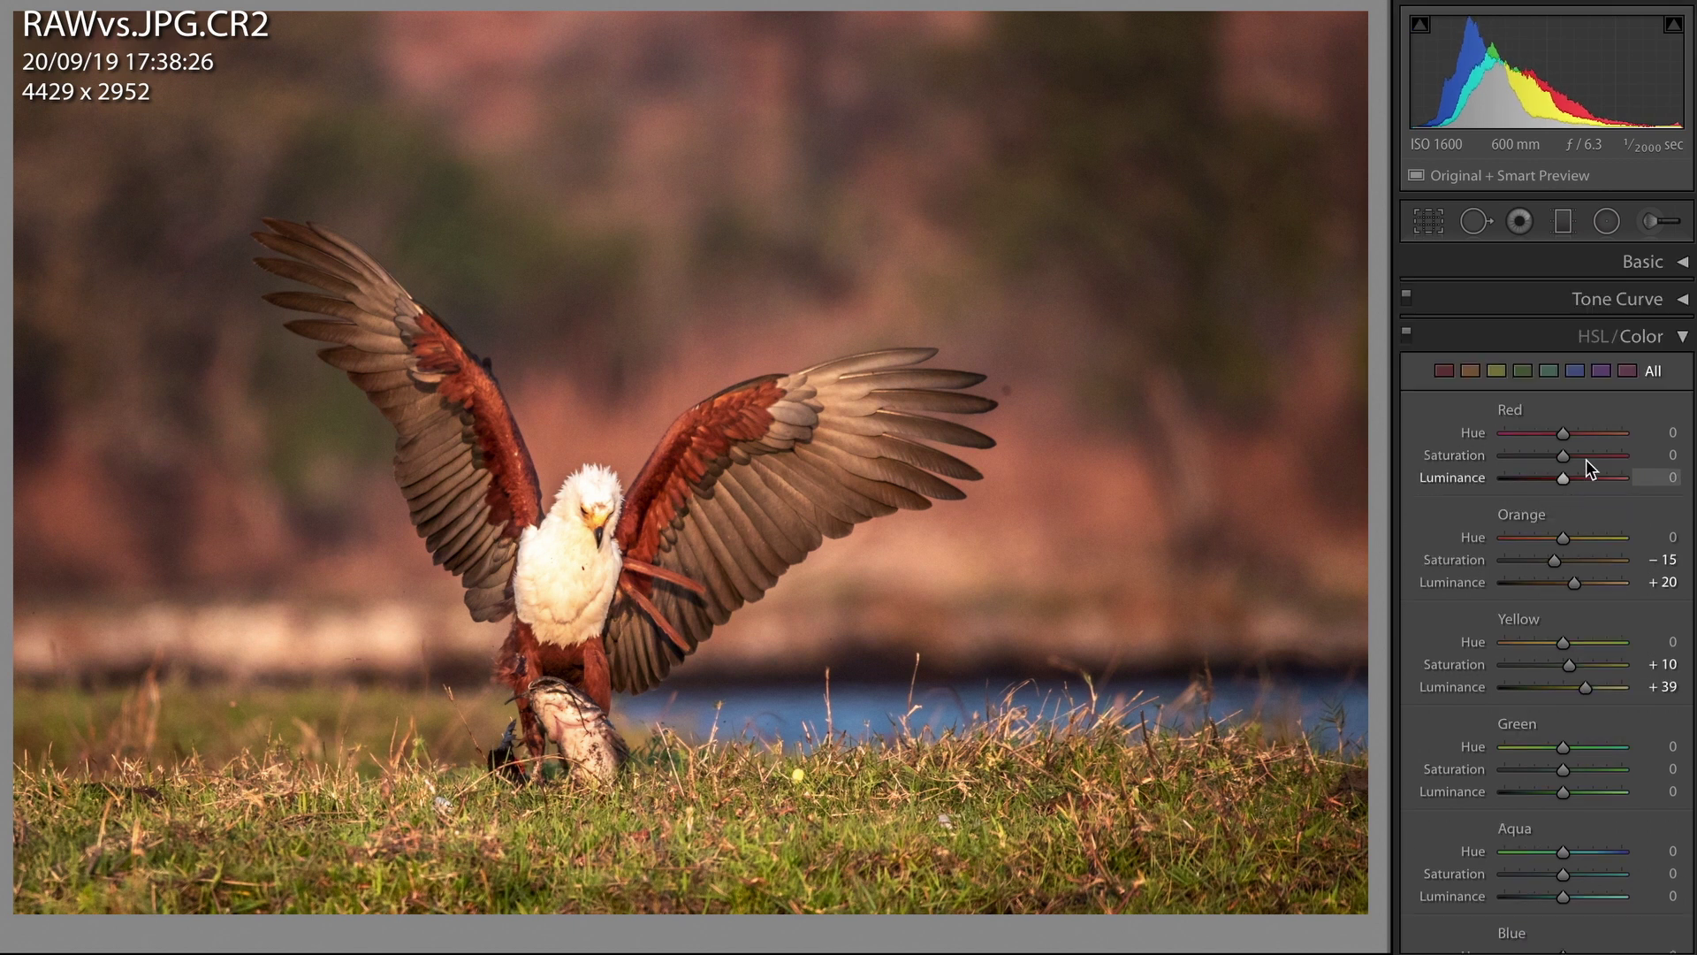
left_click(1682, 264)
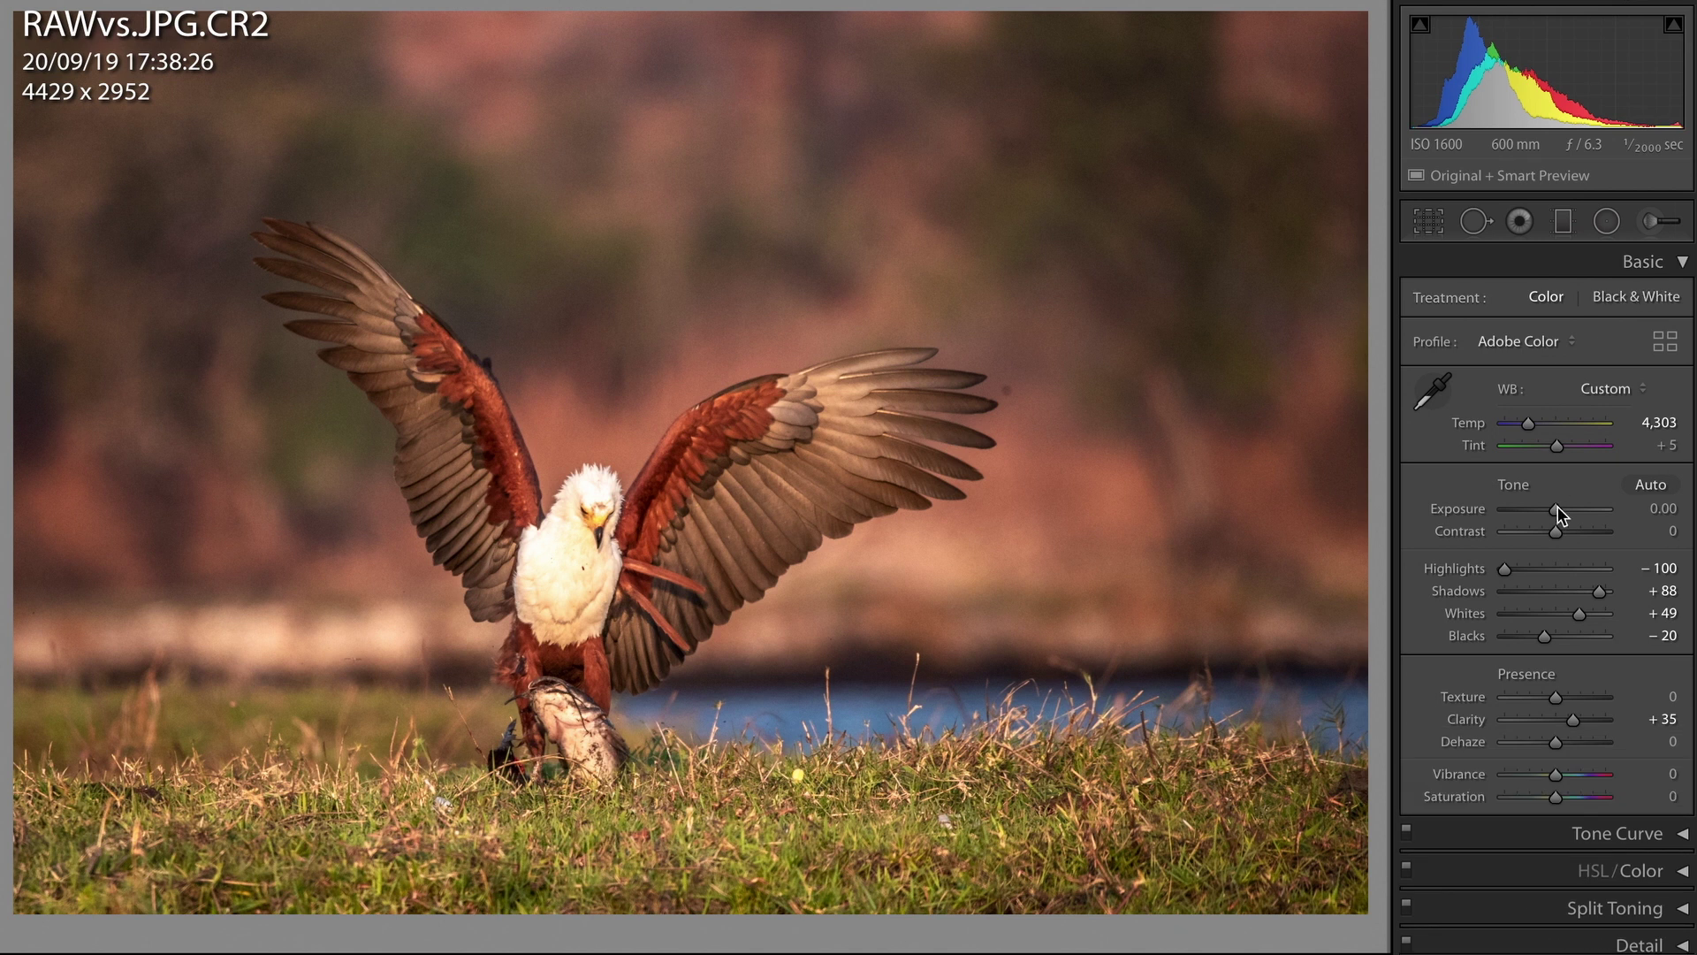
left_click_drag(1556, 508, 1549, 506)
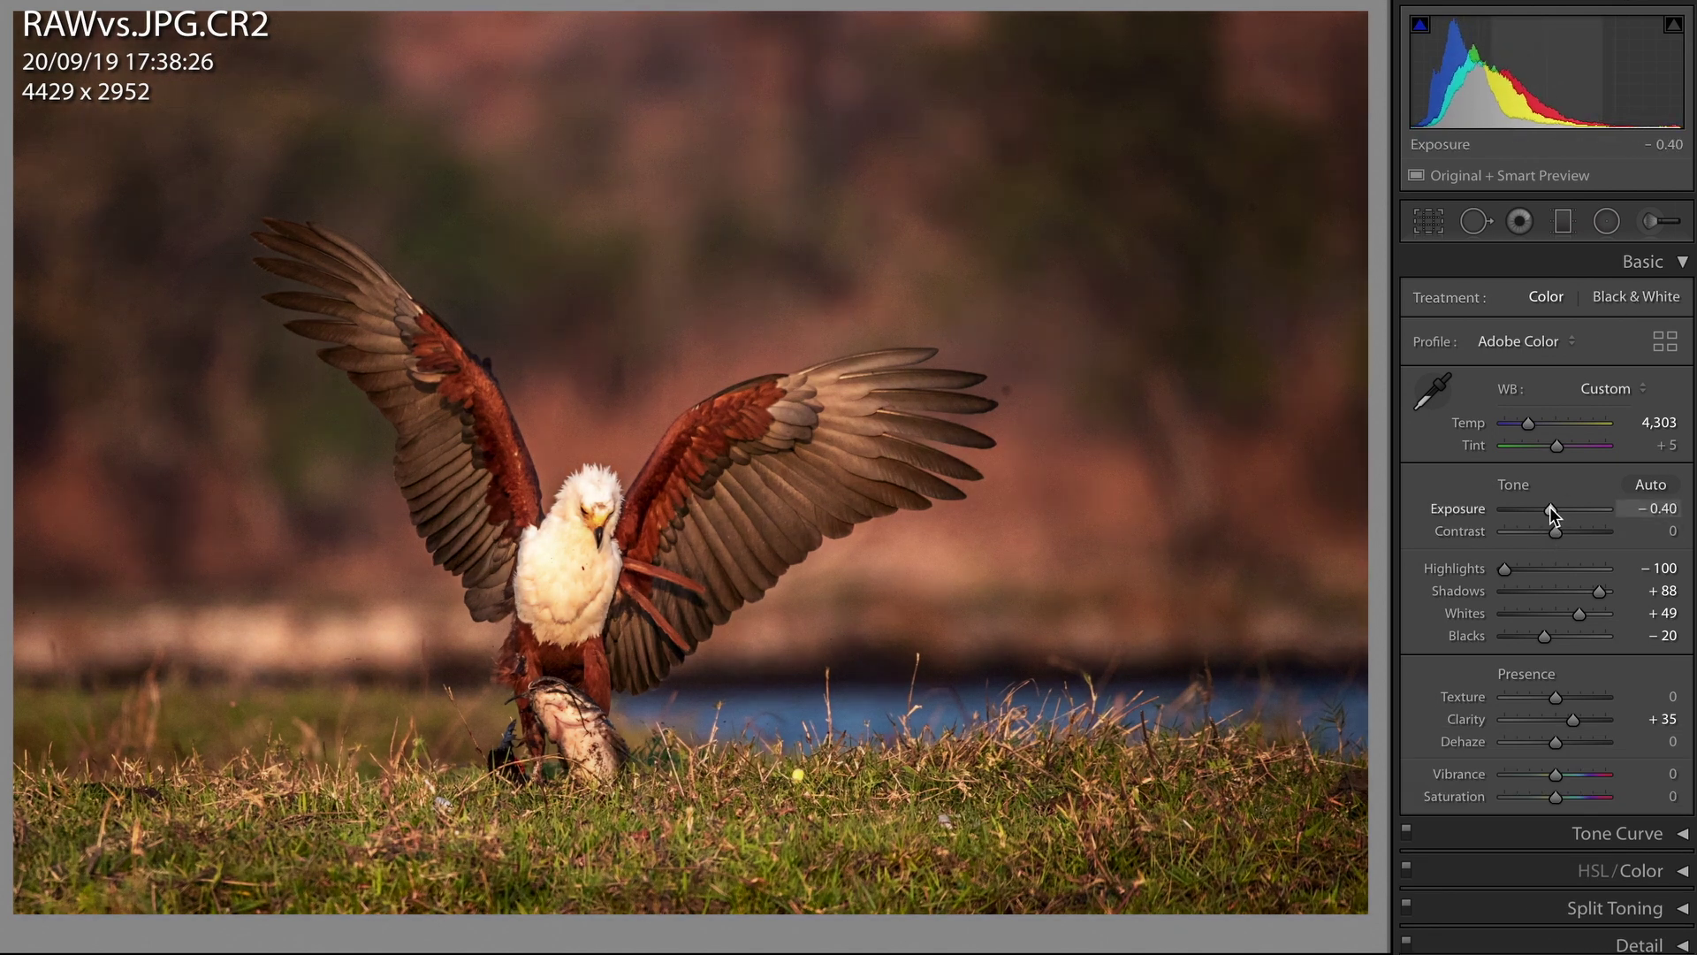
Raise the Red Luminance of the CR2 photo to +40 and collapse the color and basic adjustments.
key("ctrl+3")
mouse_move(1568, 405)
left_mouse_down()
mouse_move(1586, 403)
mouse_move(1523, 400)
mouse_move(1591, 401)
left_mouse_up()
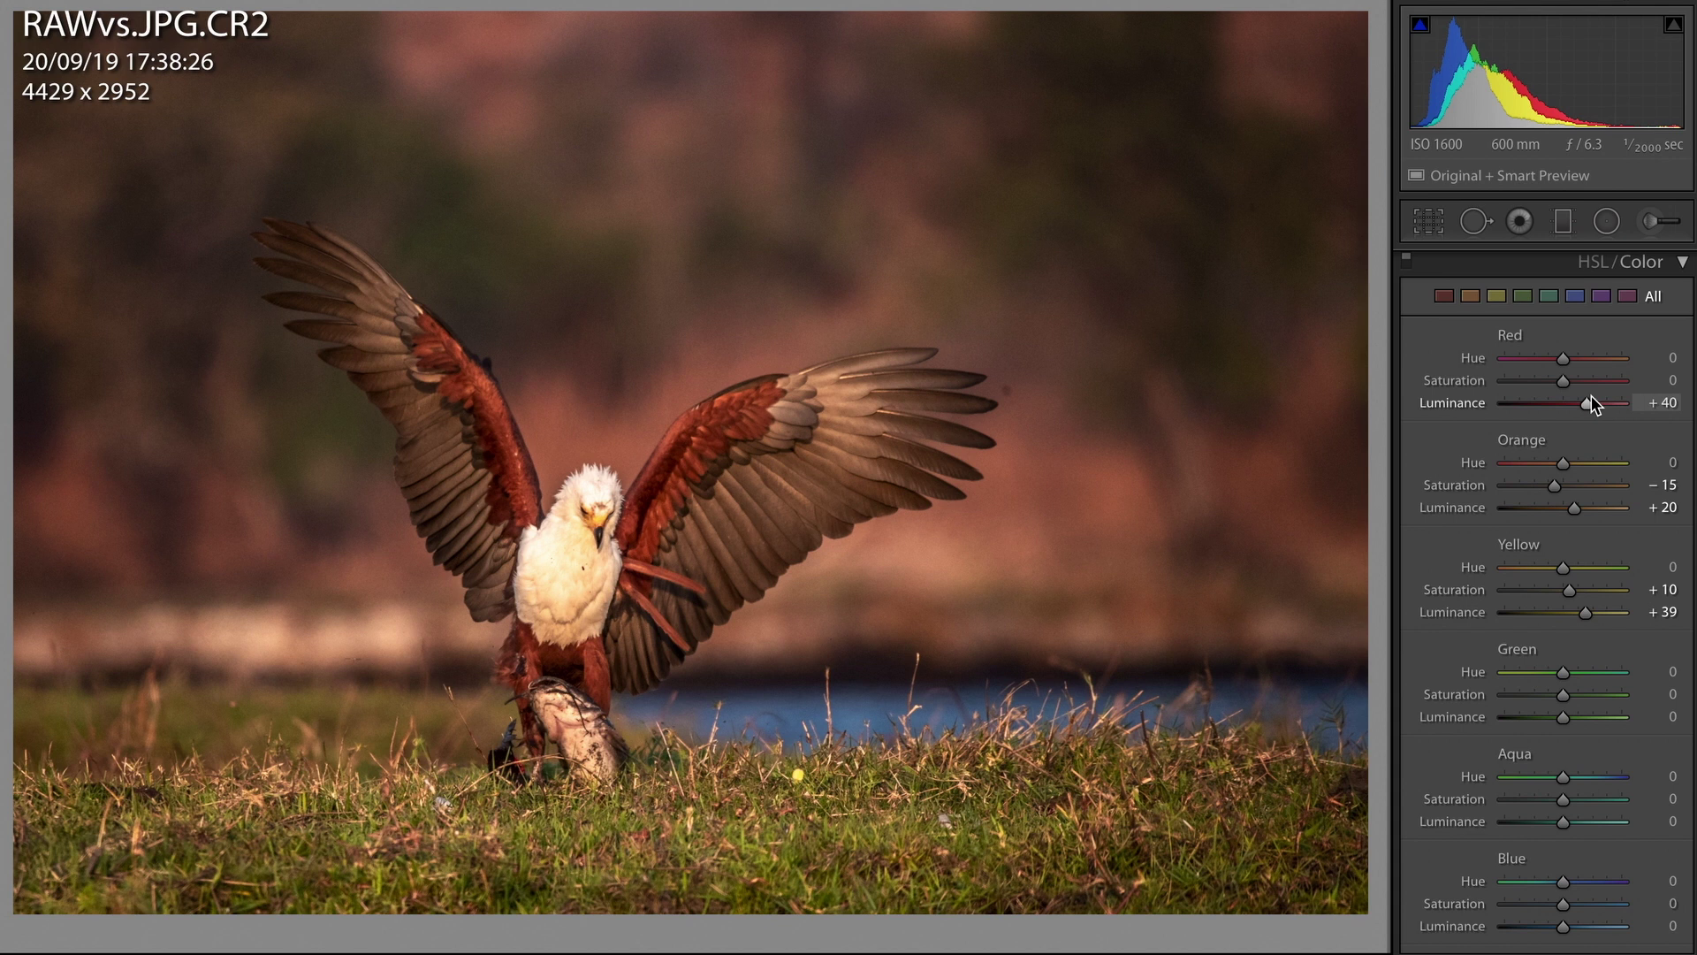
scroll(1591, 395, "up", 1)
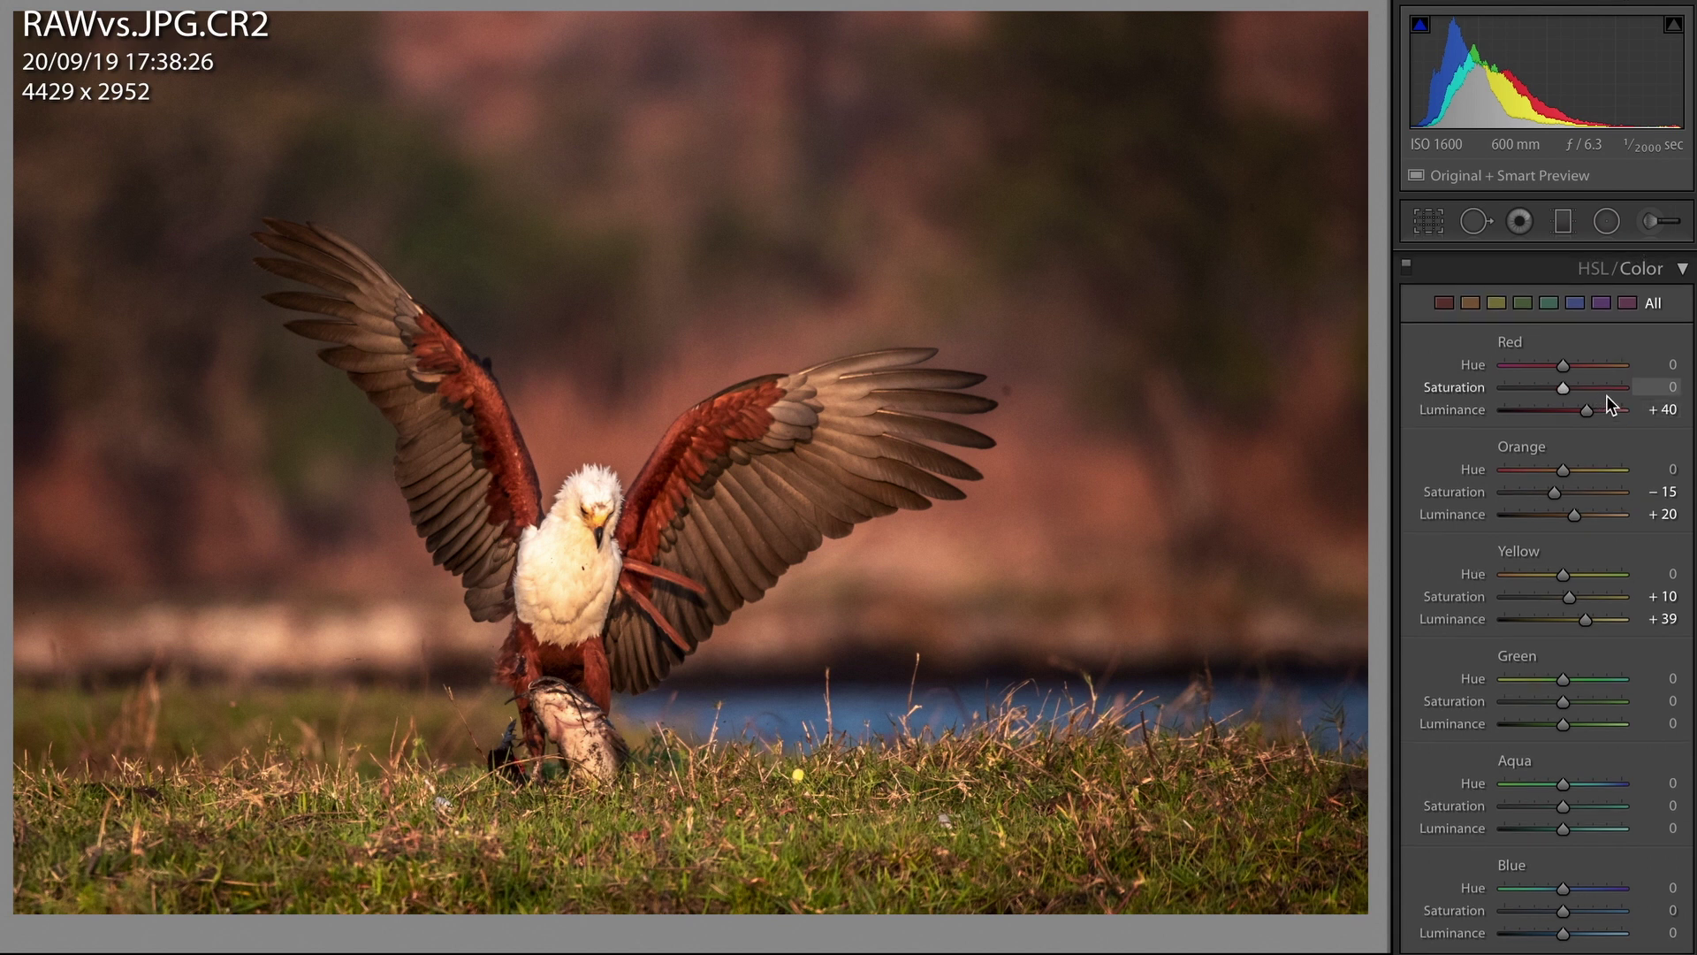
left_click(1684, 268)
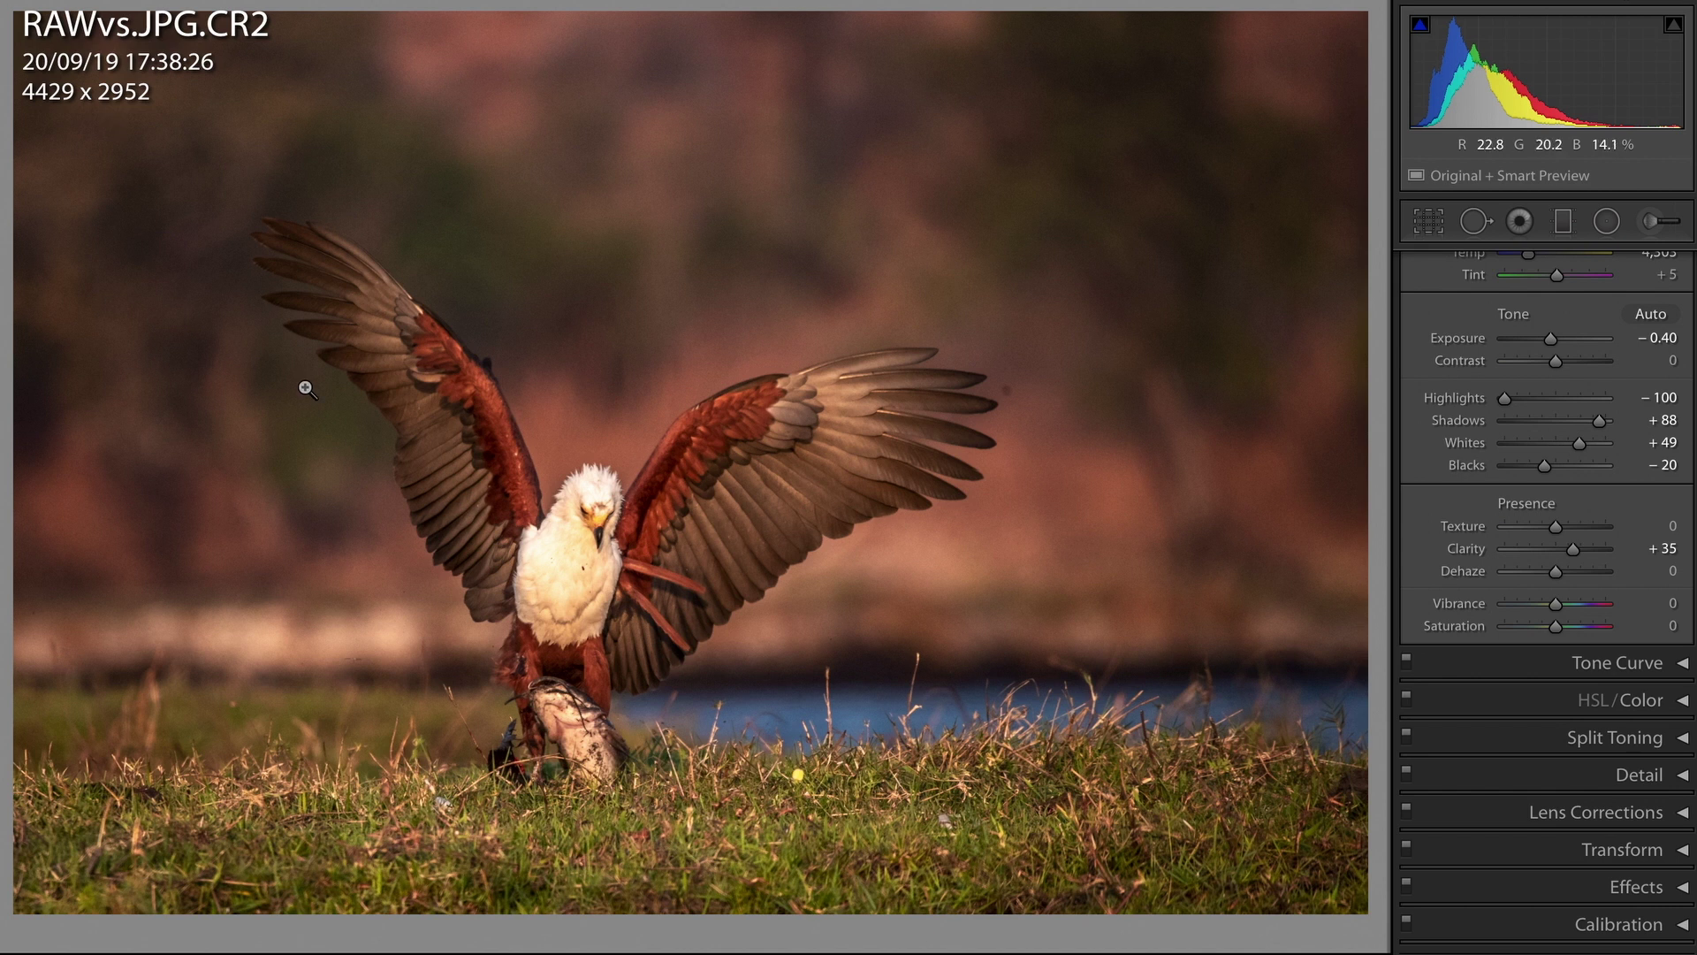
scroll(1602, 426, "up", 3)
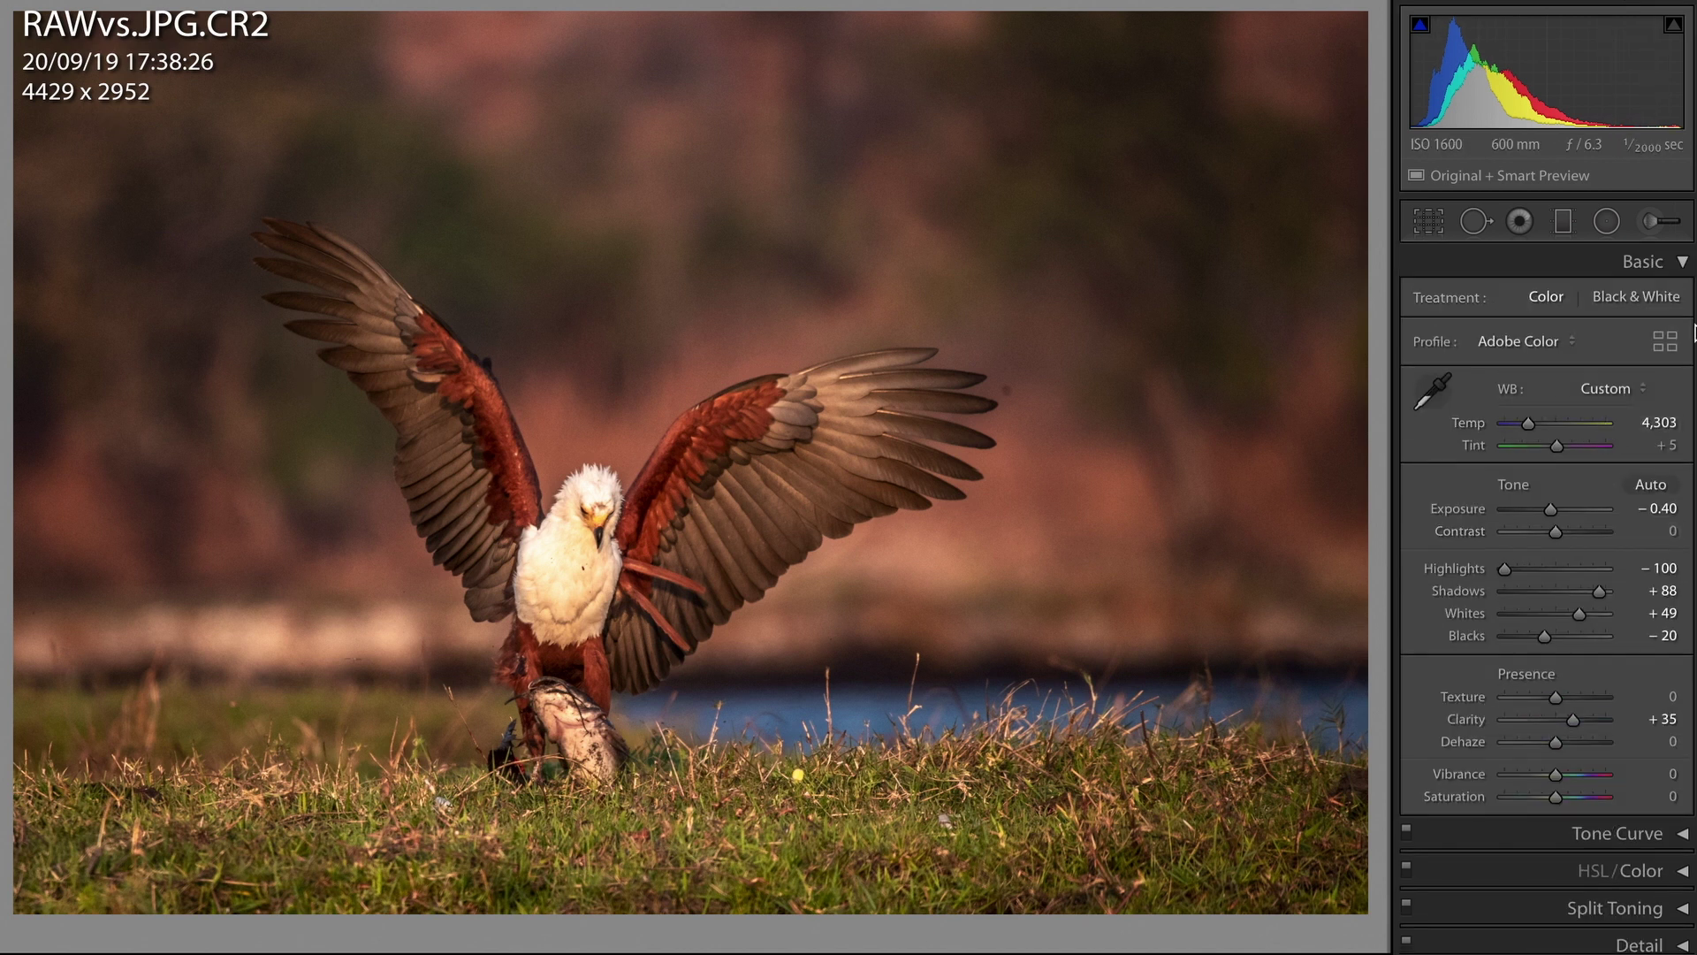
left_click(1658, 265)
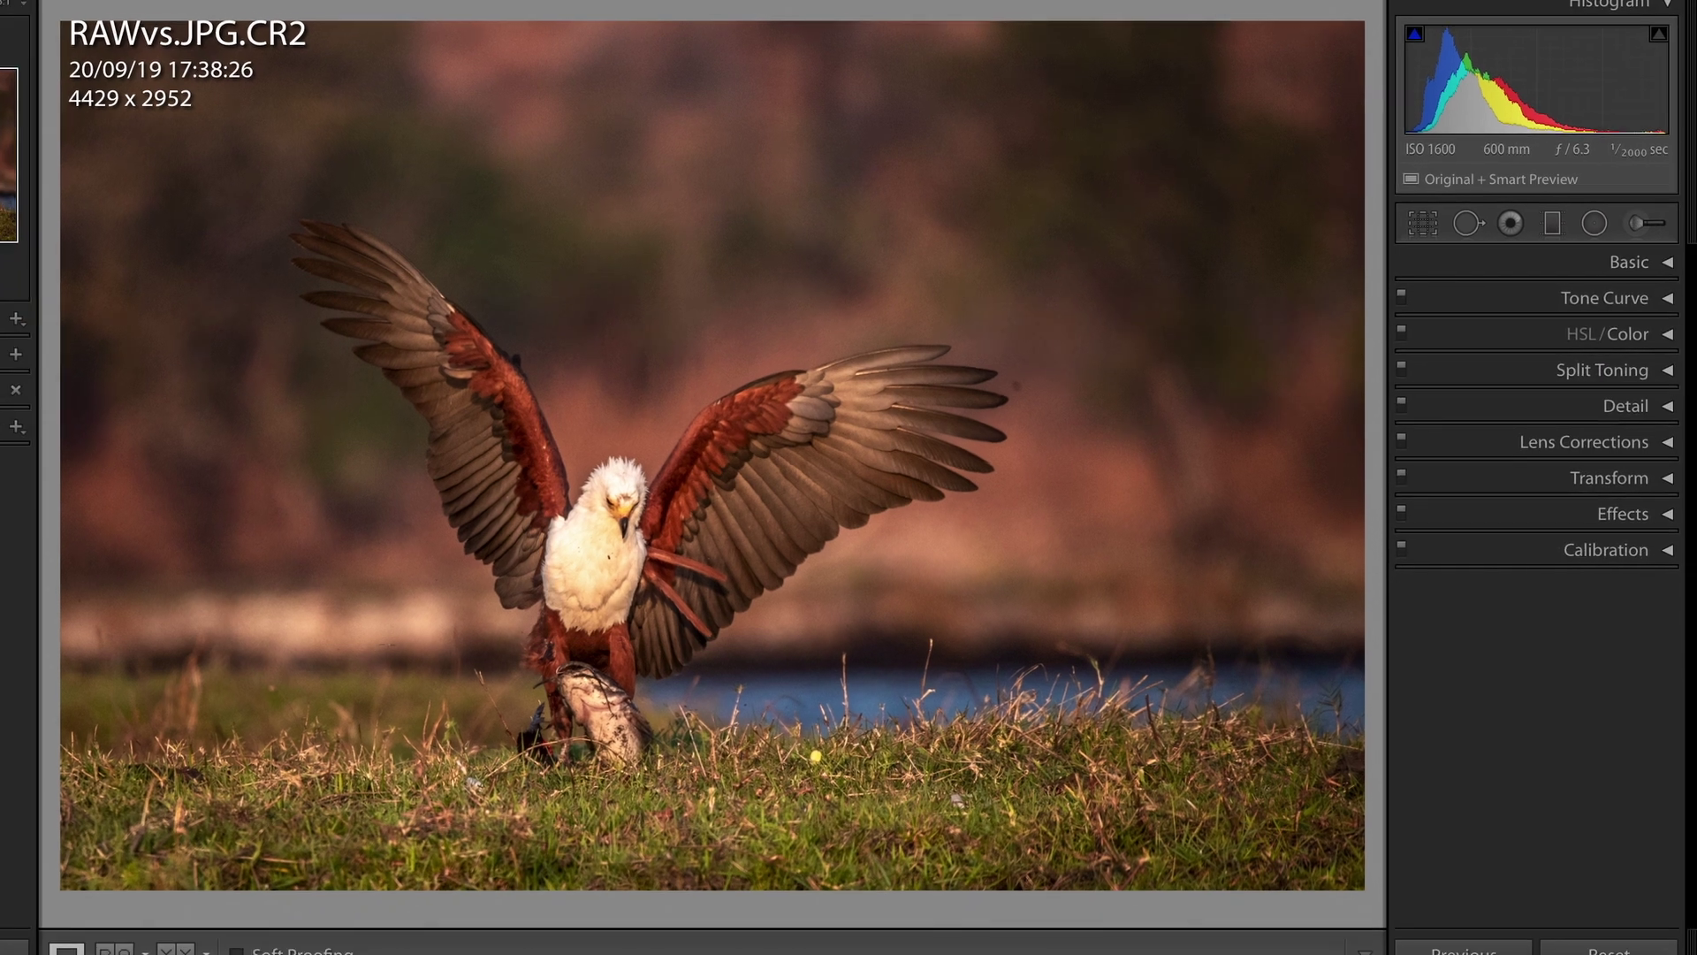
Copy the CR2's updated develop settings, including the crop, and paste them onto RAWvs.JPG(JPG).jpg.
key("super+shift+c")
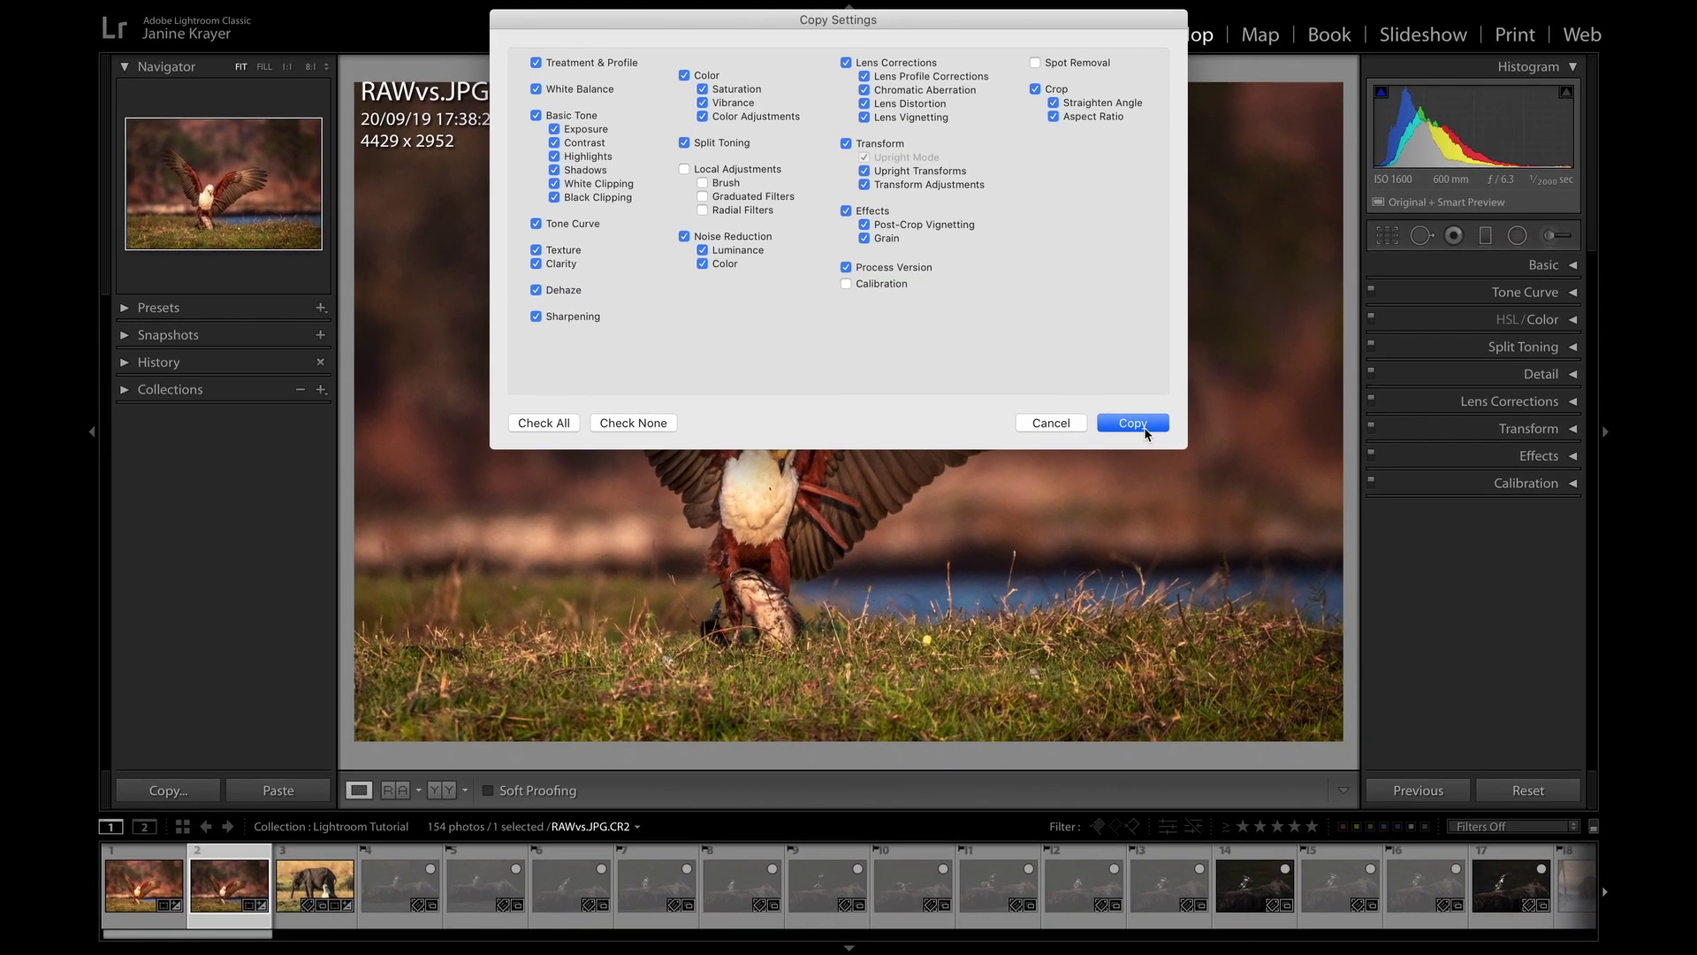
left_click(1144, 431)
key("Left")
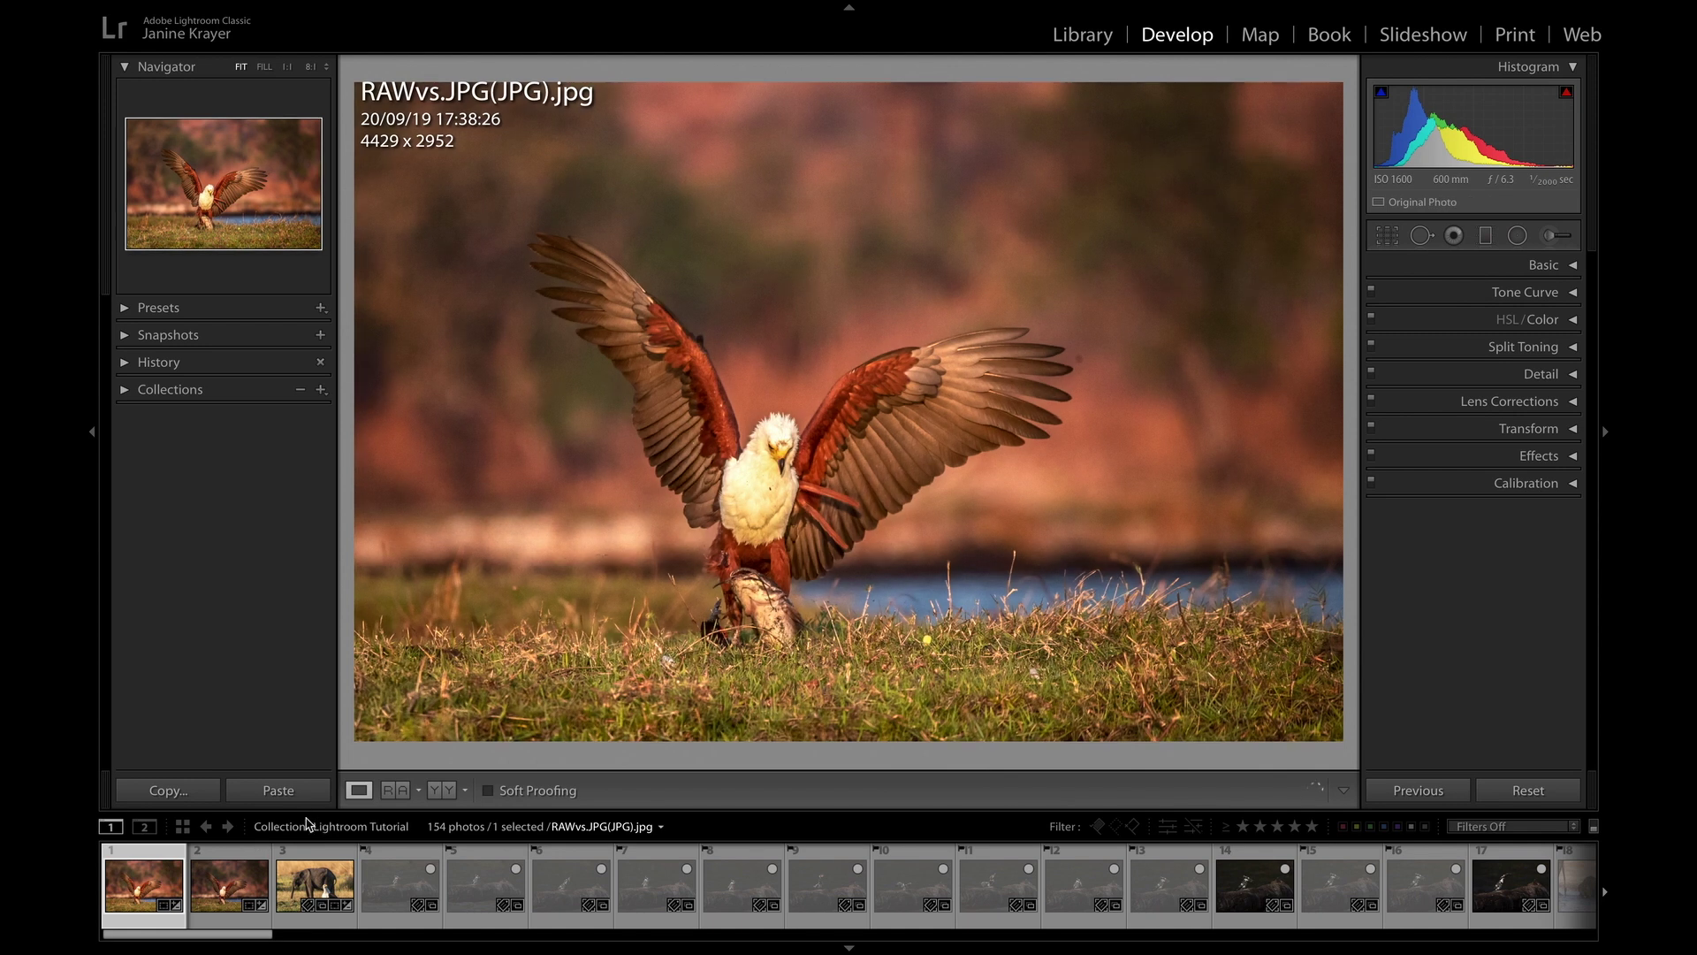
left_click(298, 791)
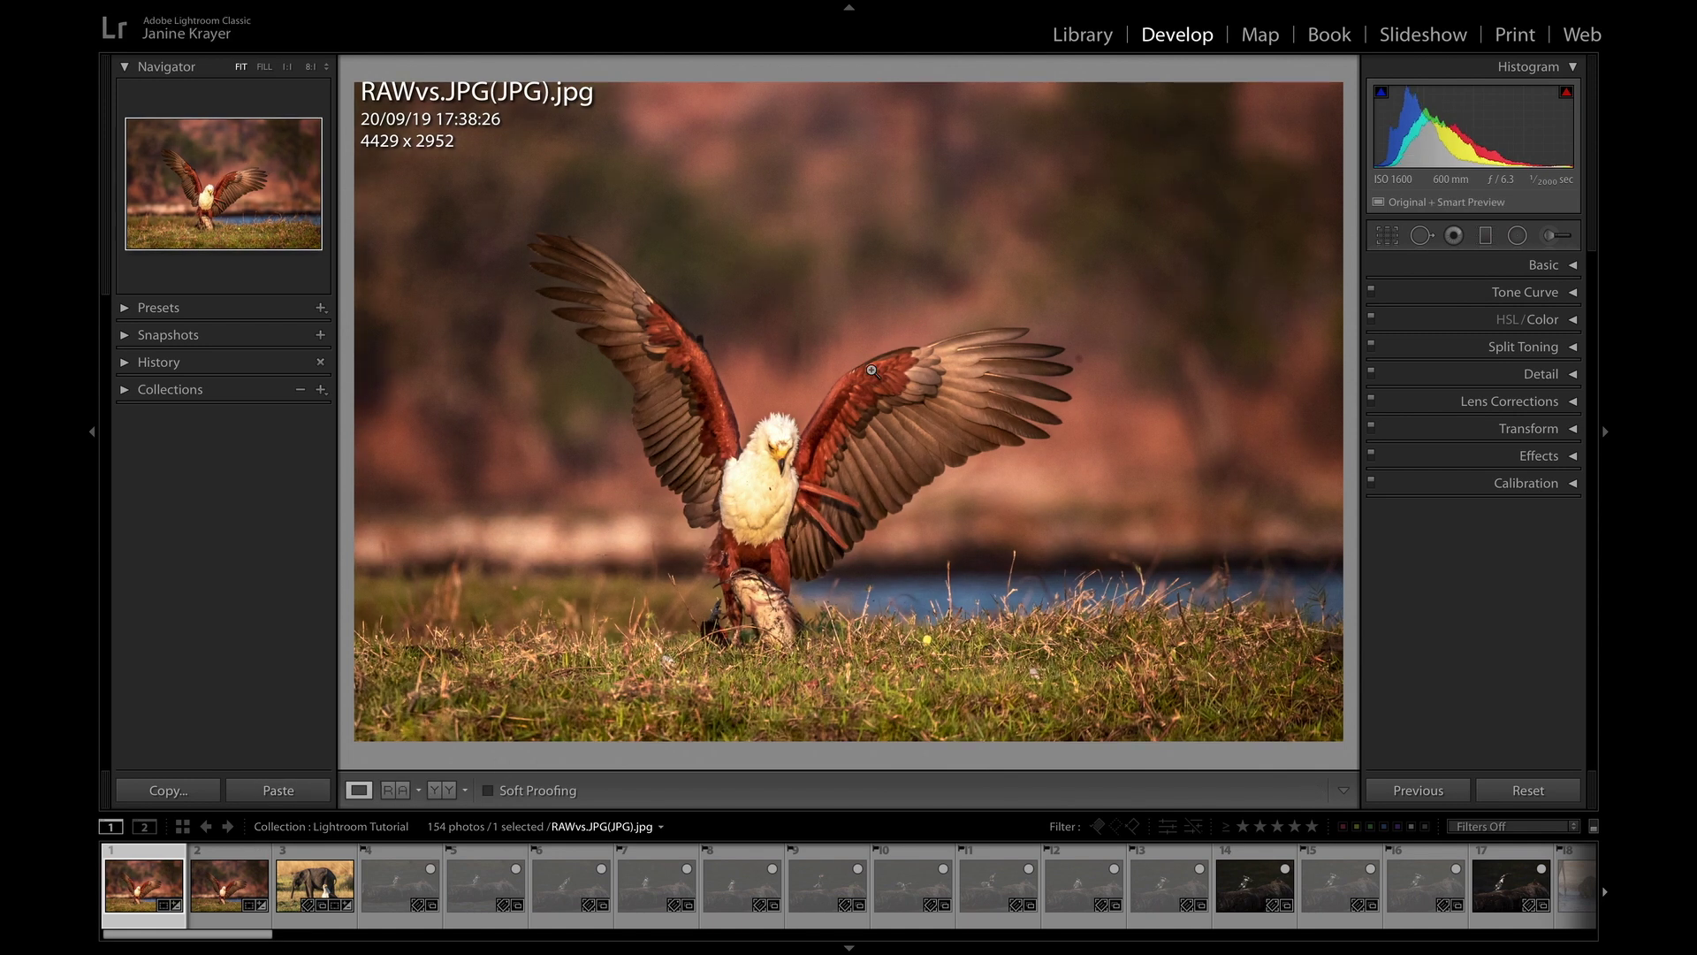
Compare the recolored CR2 and JPG side by side in the Library at 1:1, examining the eagle's head, wings and surroundings.
left_click(1080, 35)
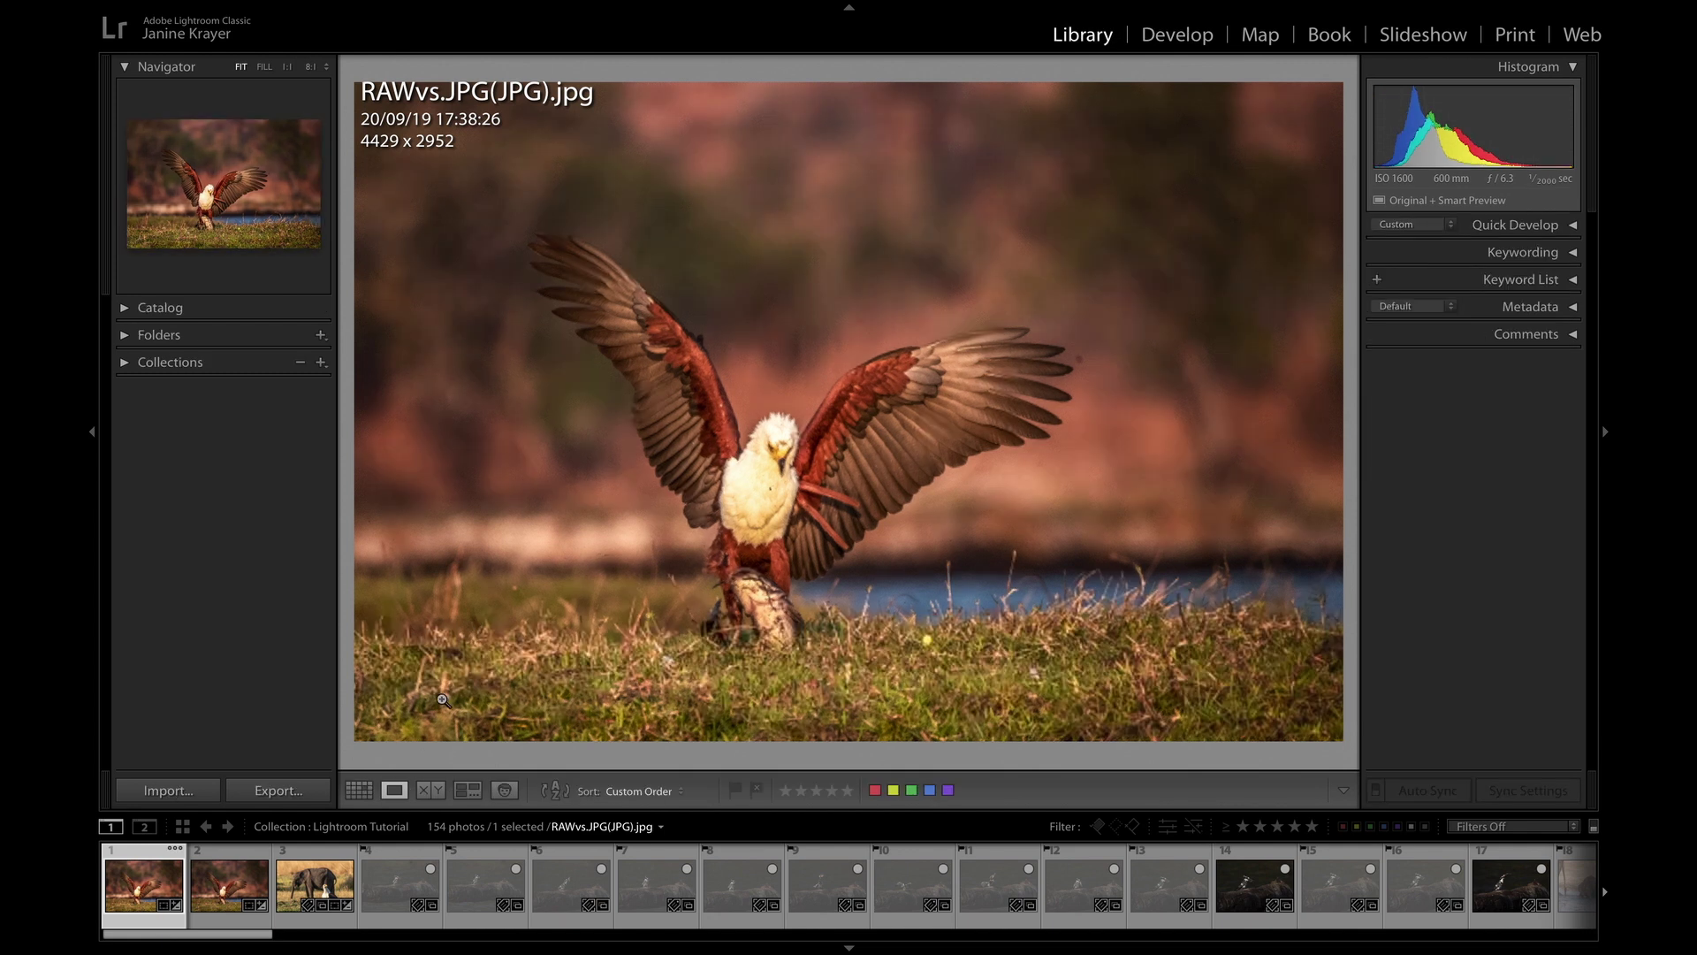
left_click(430, 789)
left_click(530, 305)
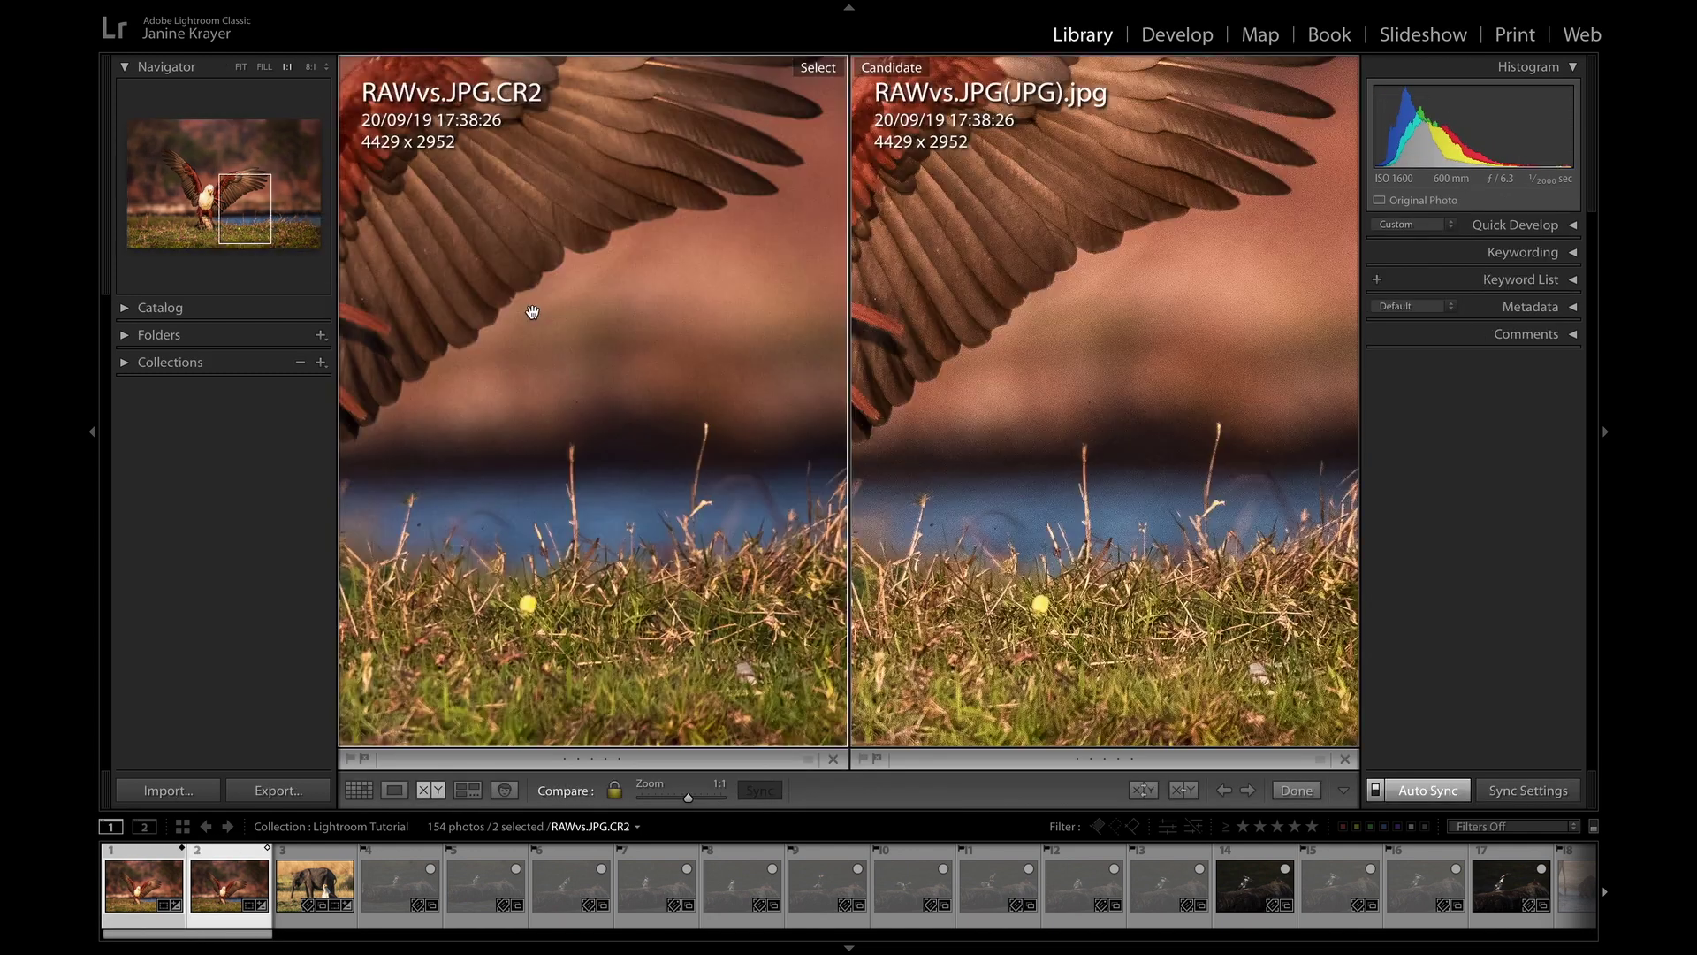
left_click_drag(530, 314, 779, 468)
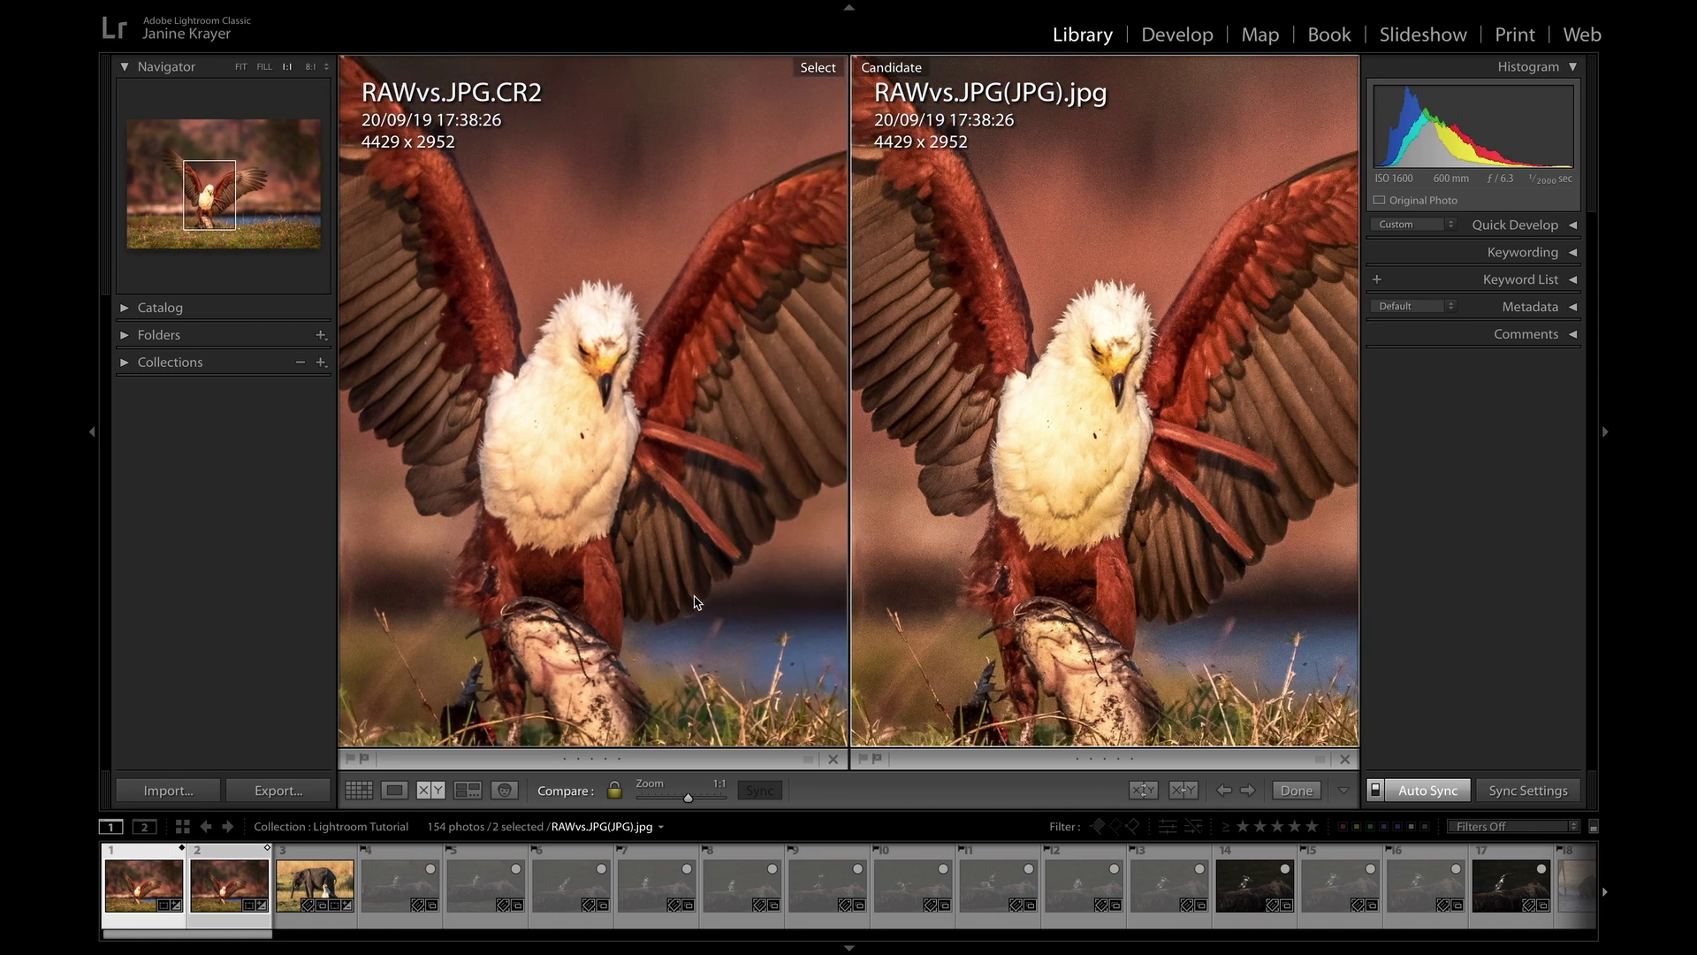
left_click_drag(714, 594, 795, 556)
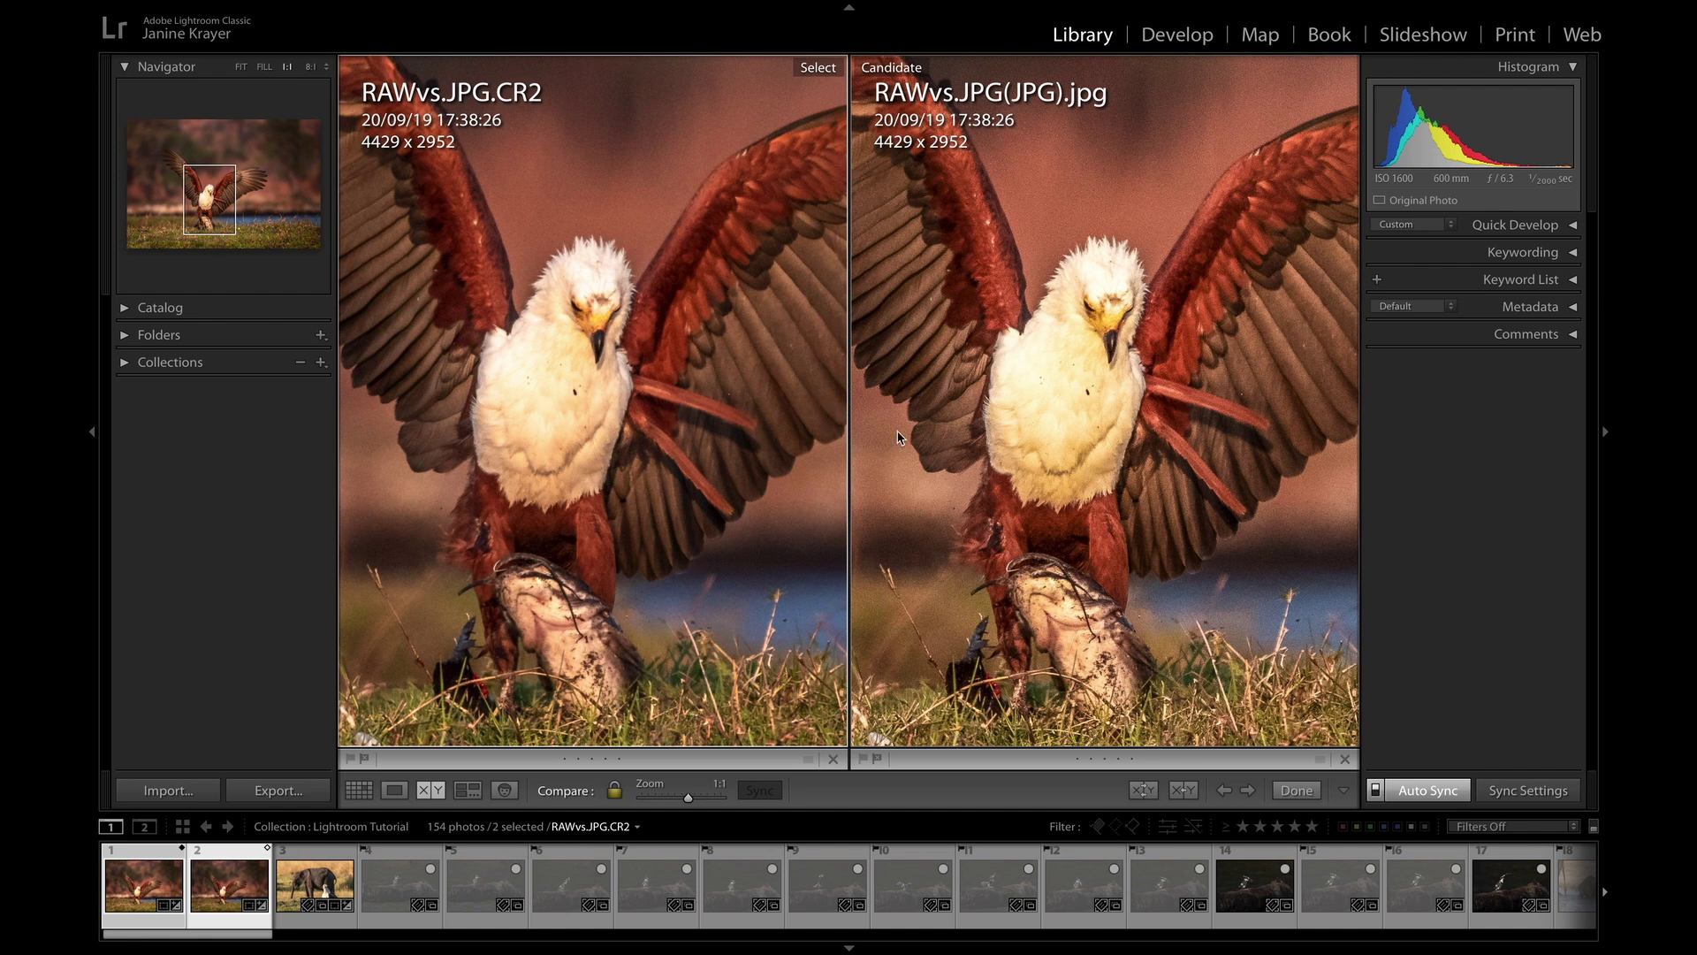
left_click_drag(814, 443, 703, 444)
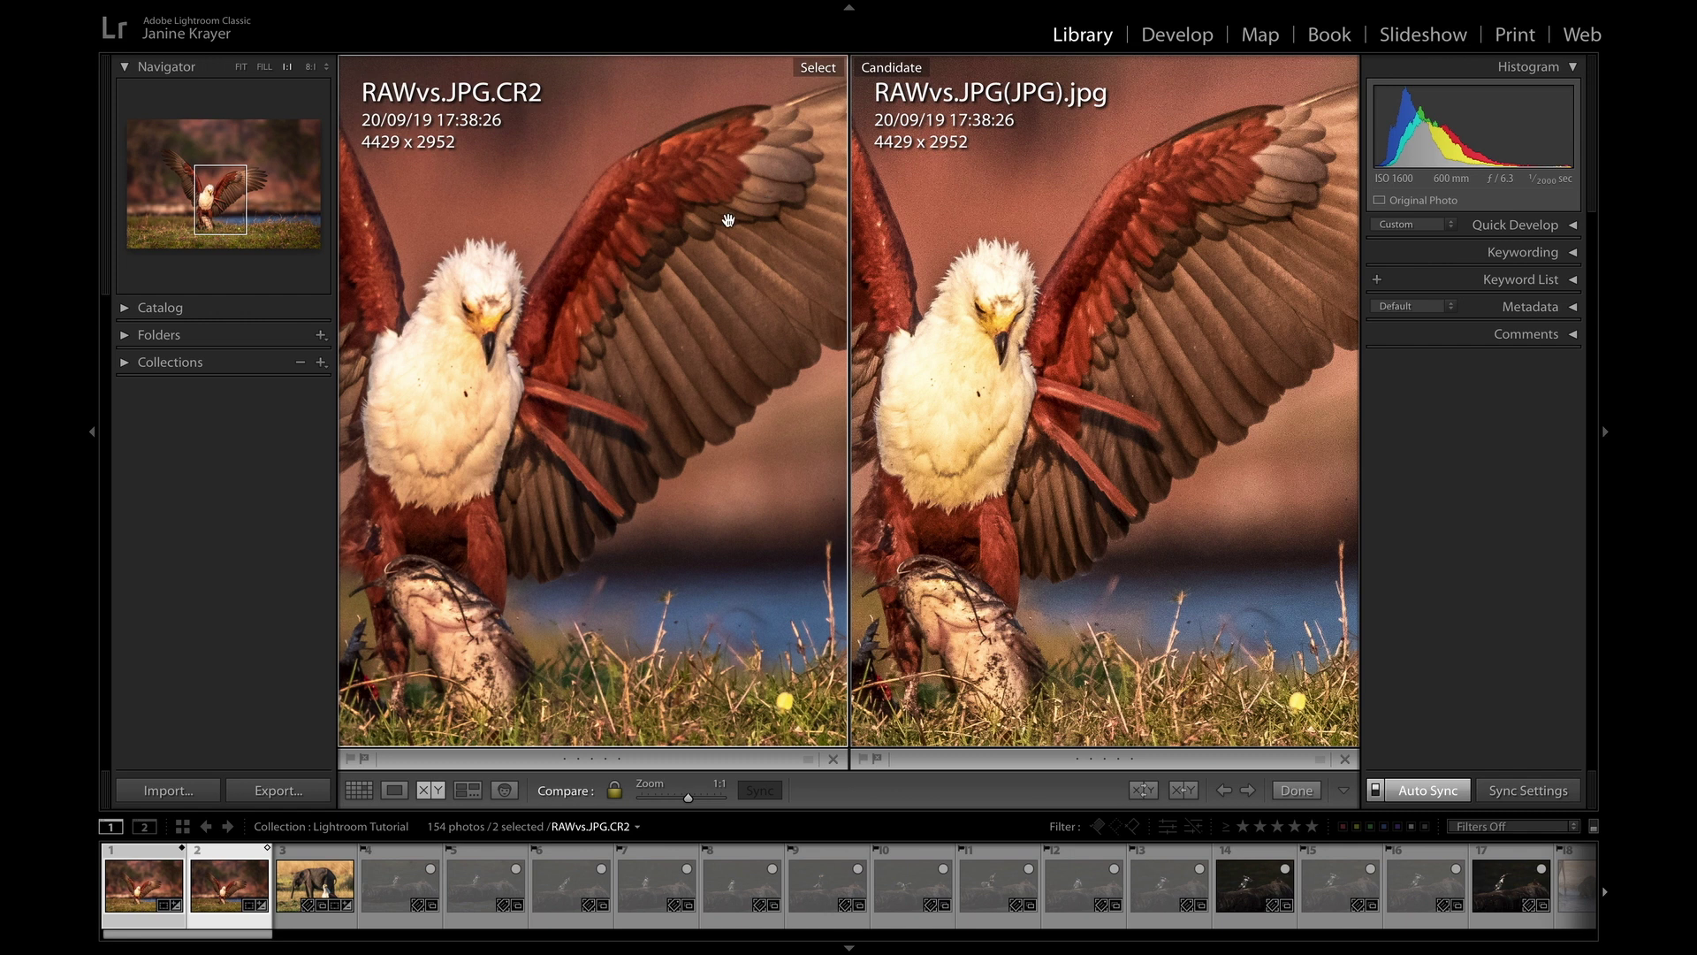
left_click_drag(578, 219, 374, 182)
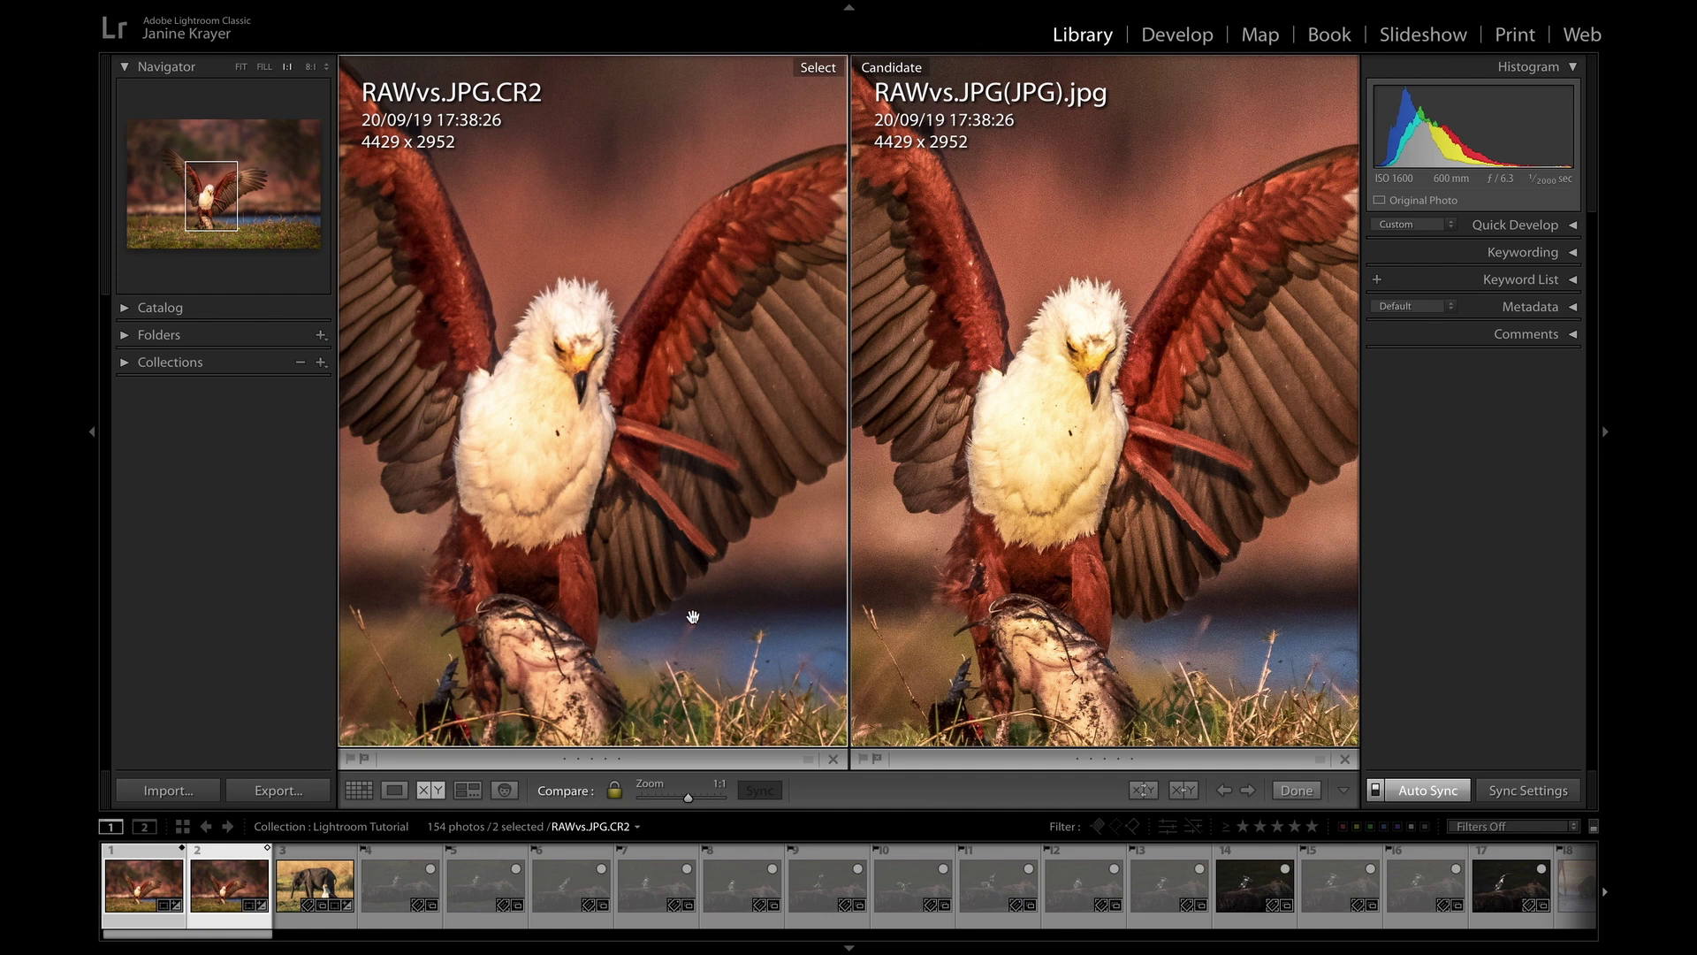
left_click_drag(689, 629, 692, 618)
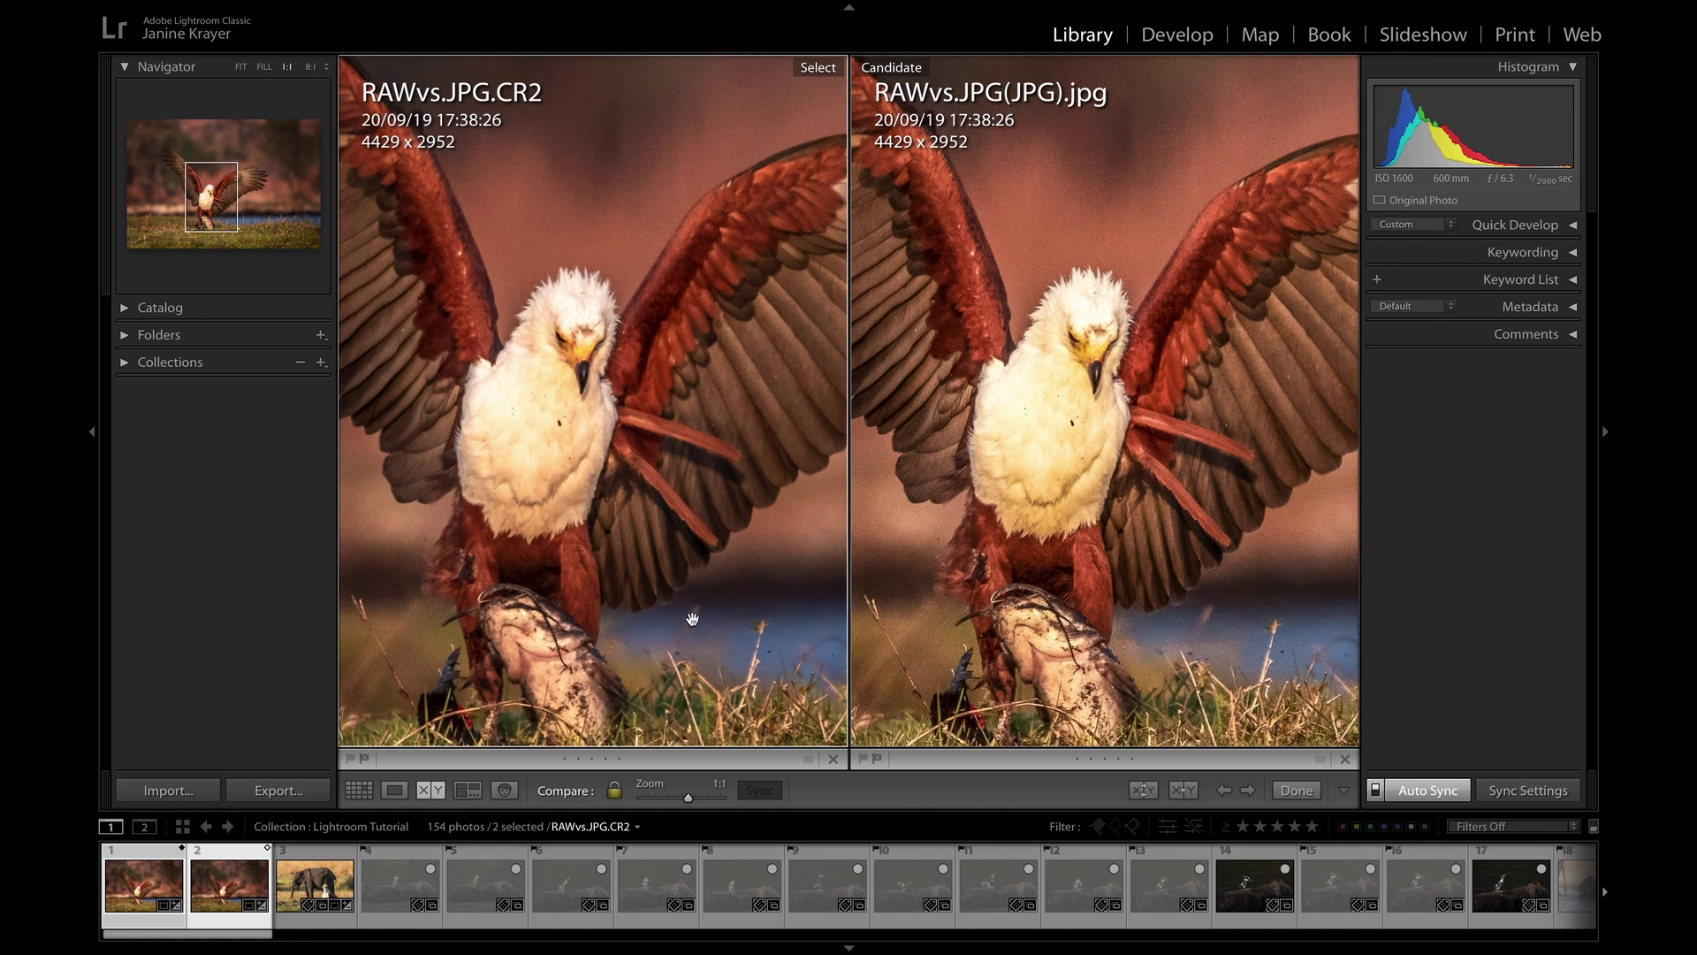